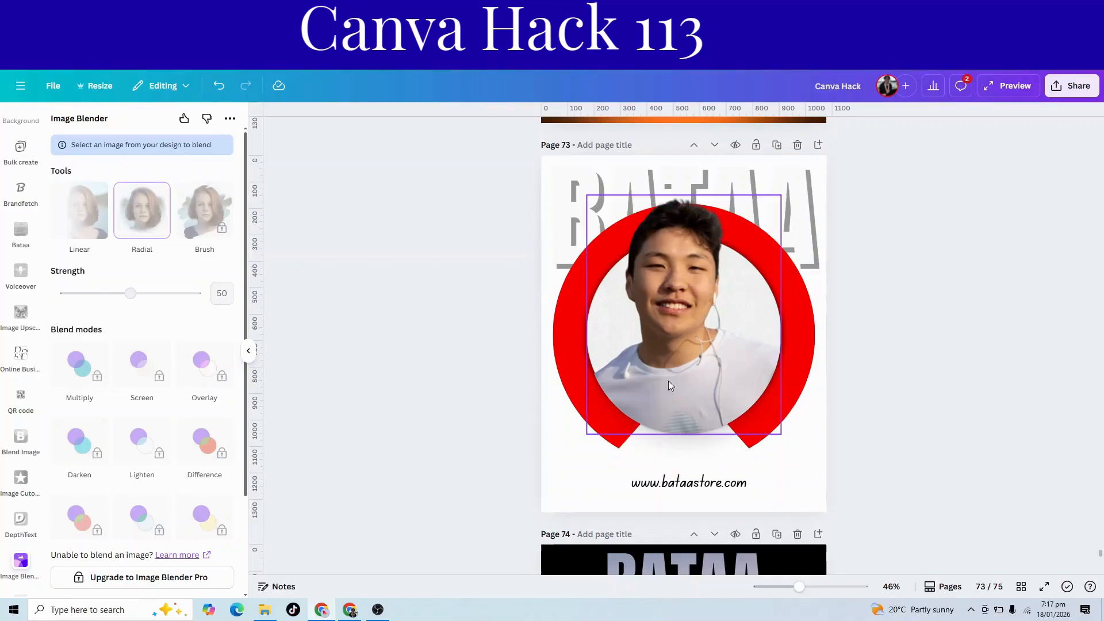
# Add a new blank page after page 75, at the end of the design.
pyautogui.scroll(-9, 867, 439)
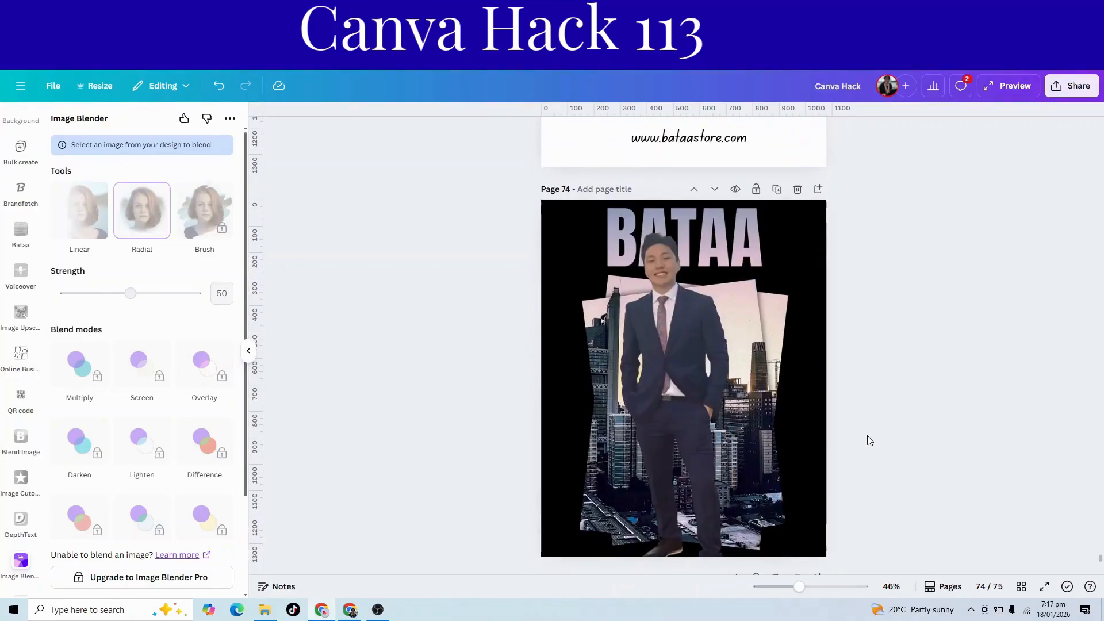
pyautogui.scroll(2, 868, 440)
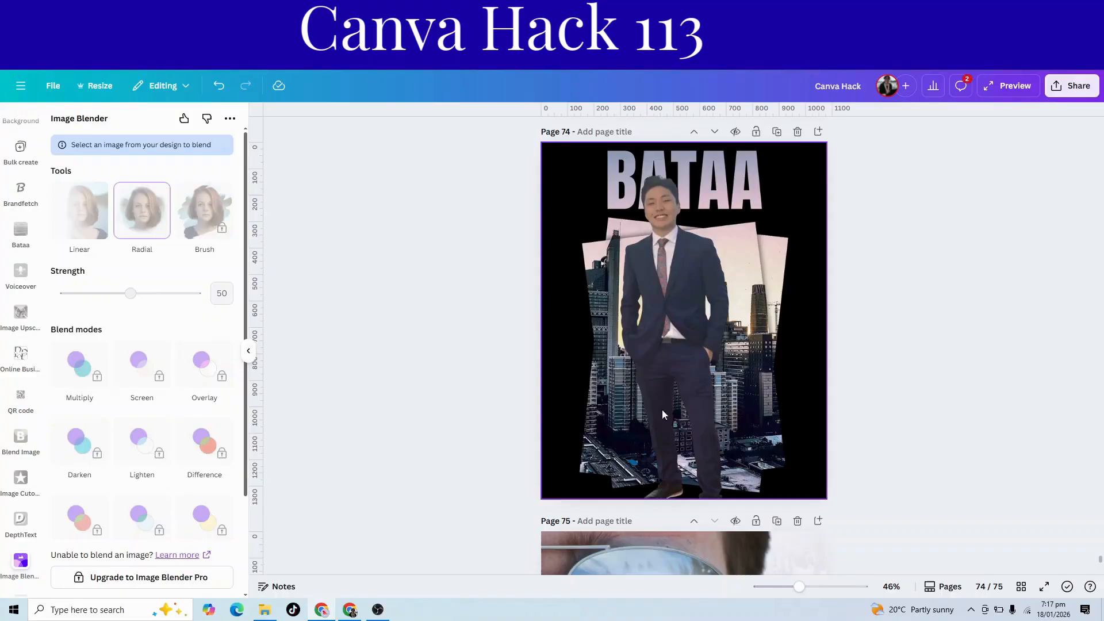
pyautogui.scroll(-6, 686, 375)
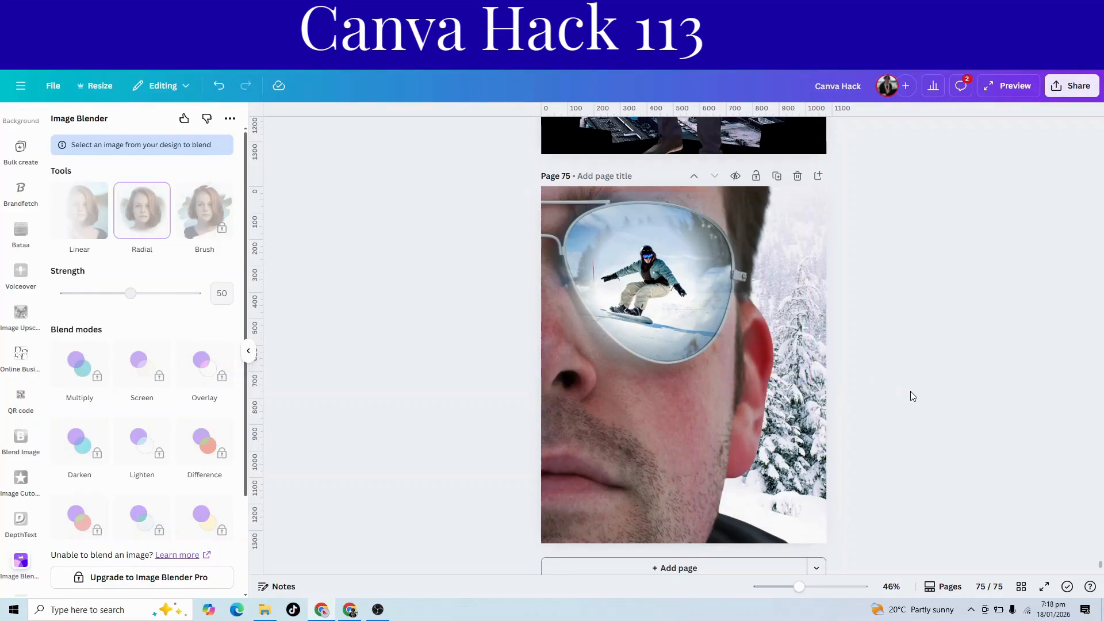
pyautogui.scroll(8, 913, 397)
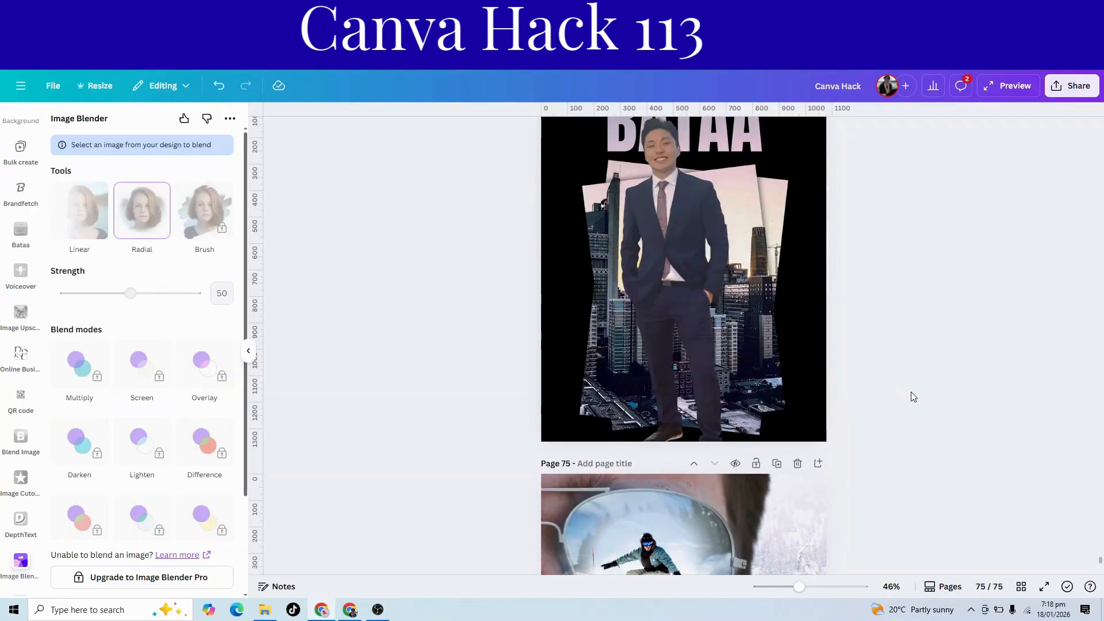
pyautogui.scroll(-7, 913, 396)
pyautogui.scroll(-2, 913, 397)
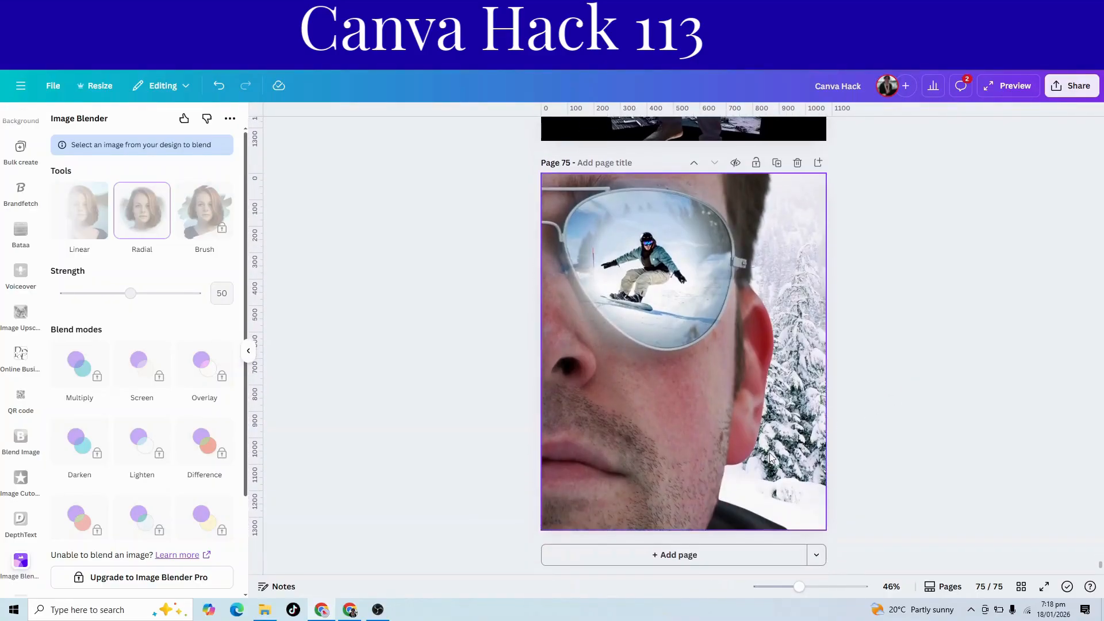
pyautogui.click(681, 549)
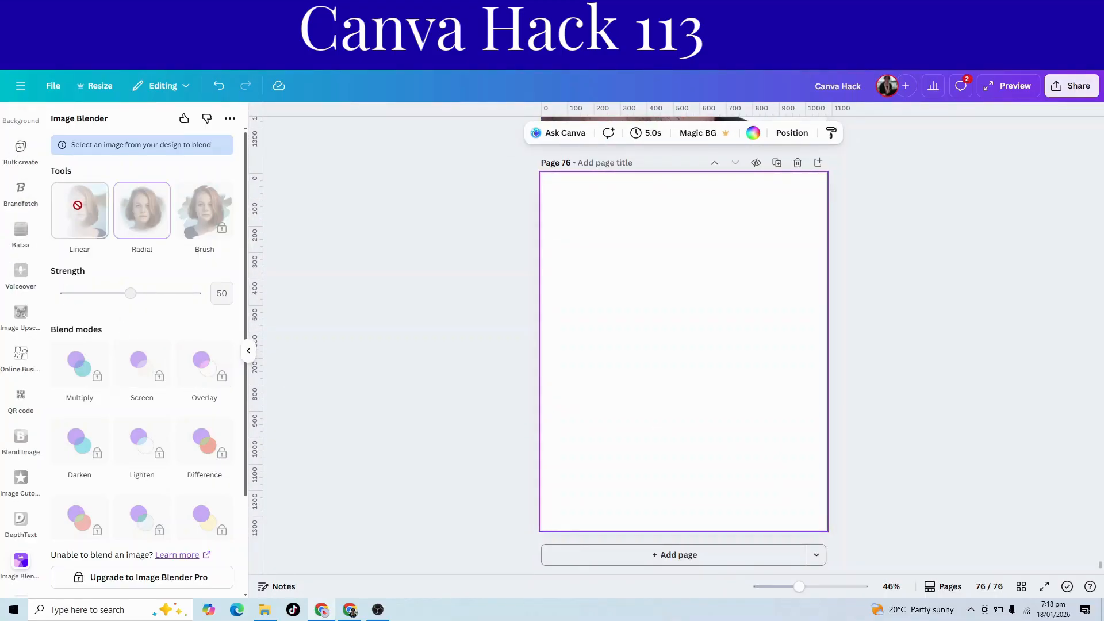
# Add a circle shape to page 76, enlarge it to about 780 px wide and centre it horizontally on the page.
pyautogui.scroll(4, 19, 236)
pyautogui.scroll(5, 17, 230)
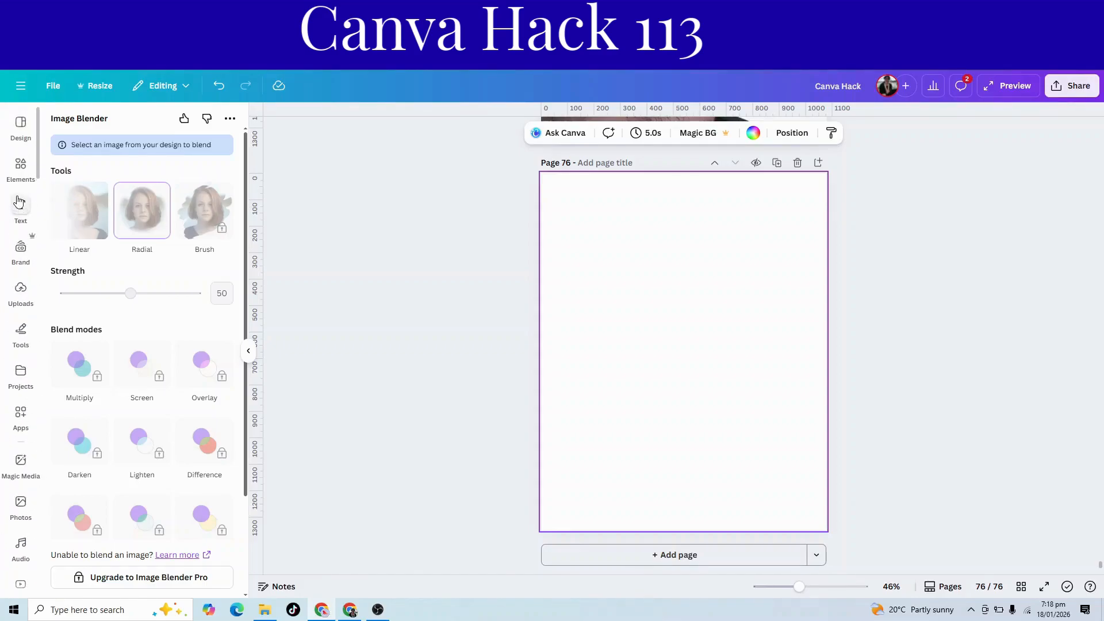
pyautogui.click(21, 165)
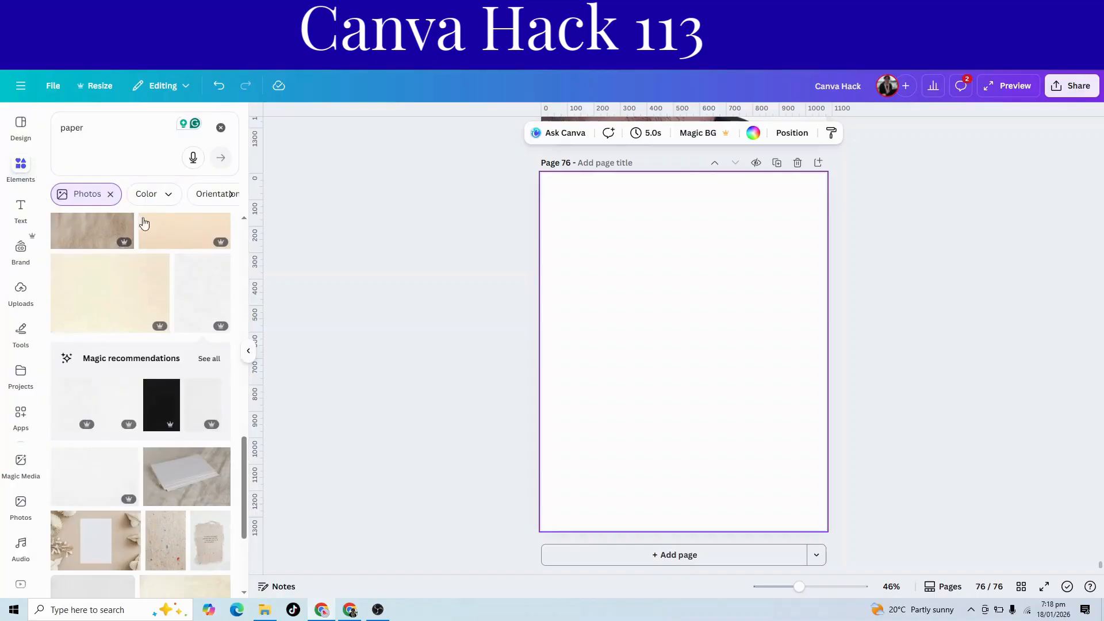
pyautogui.click(221, 127)
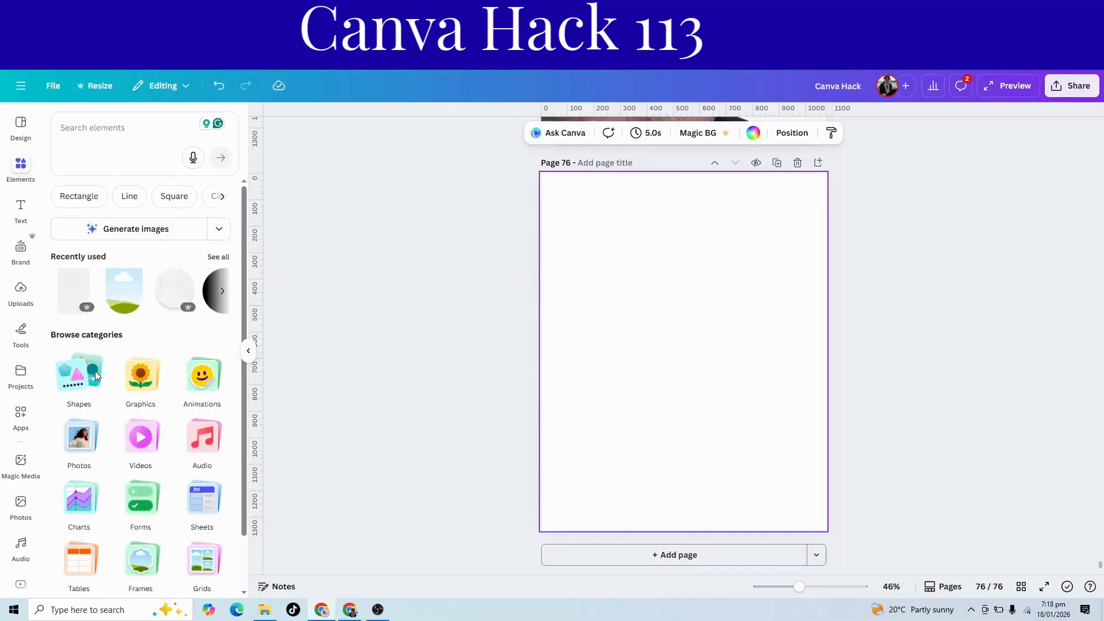
pyautogui.click(81, 381)
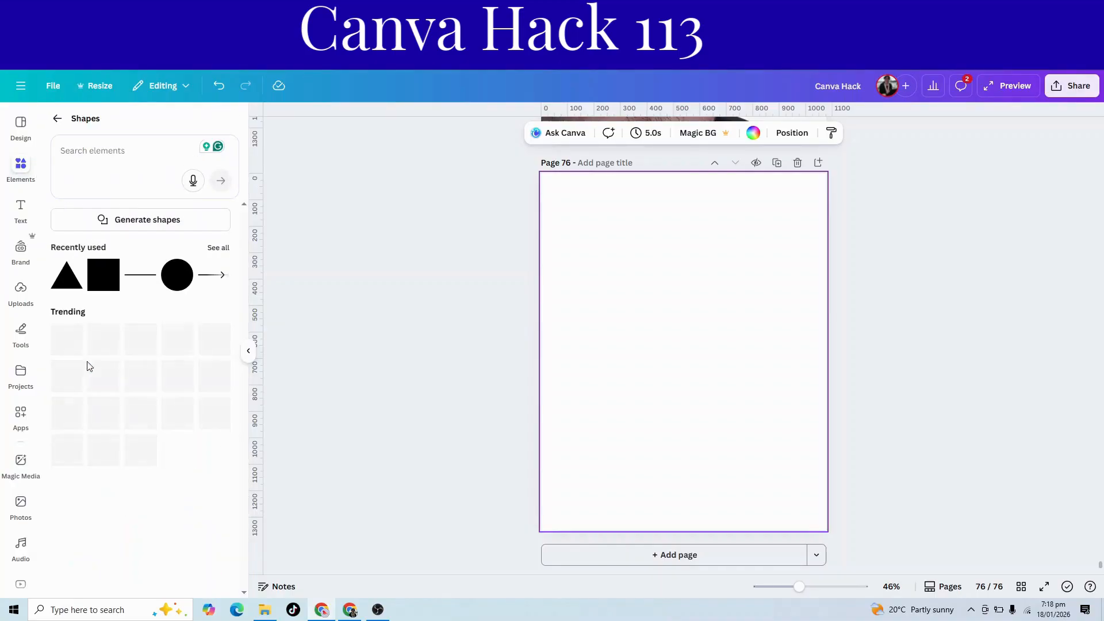
pyautogui.click(177, 275)
pyautogui.moveTo(667, 368); pyautogui.dragTo(628, 321)
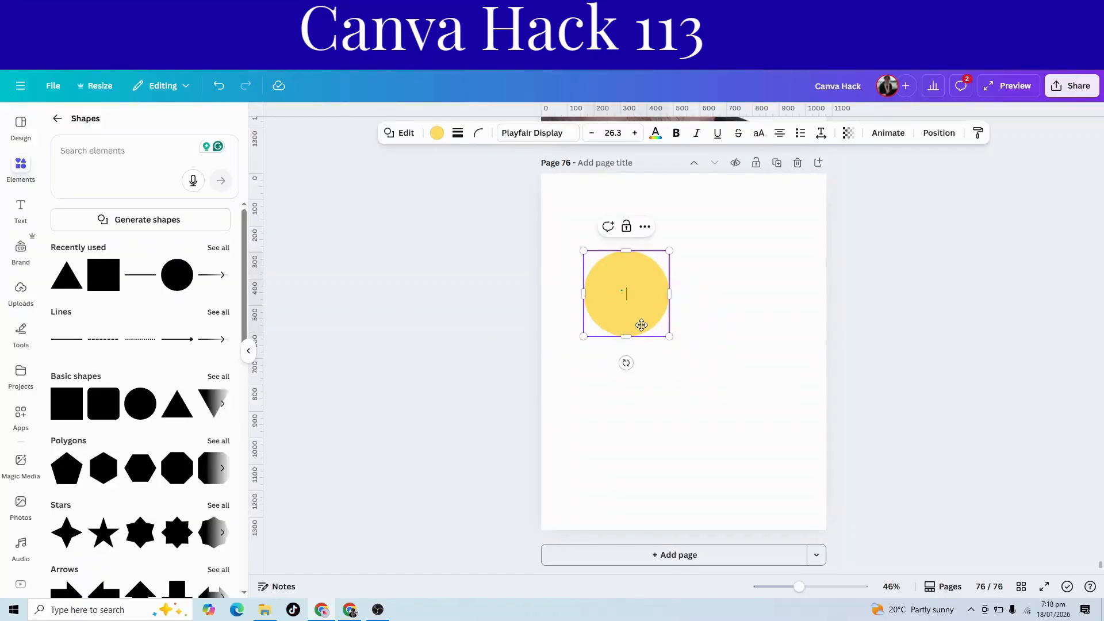
pyautogui.moveTo(707, 369); pyautogui.dragTo(789, 454)
pyautogui.moveTo(724, 419); pyautogui.dragTo(718, 394)
# Set the circle's fill to the custom bright red #FF0100.
pyautogui.click(438, 138)
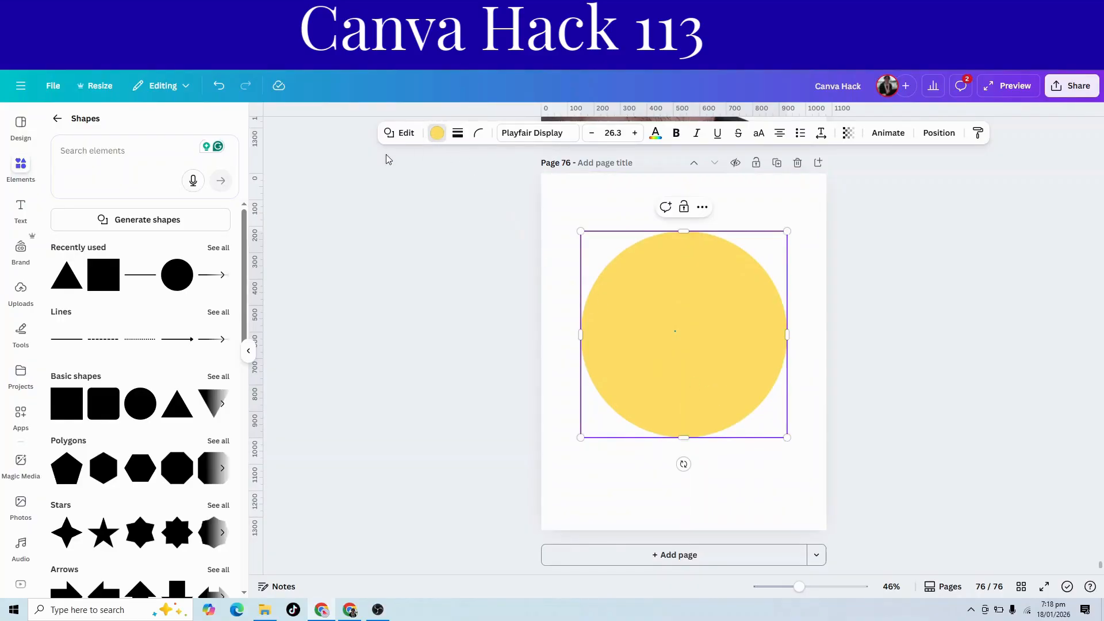
pyautogui.click(219, 229)
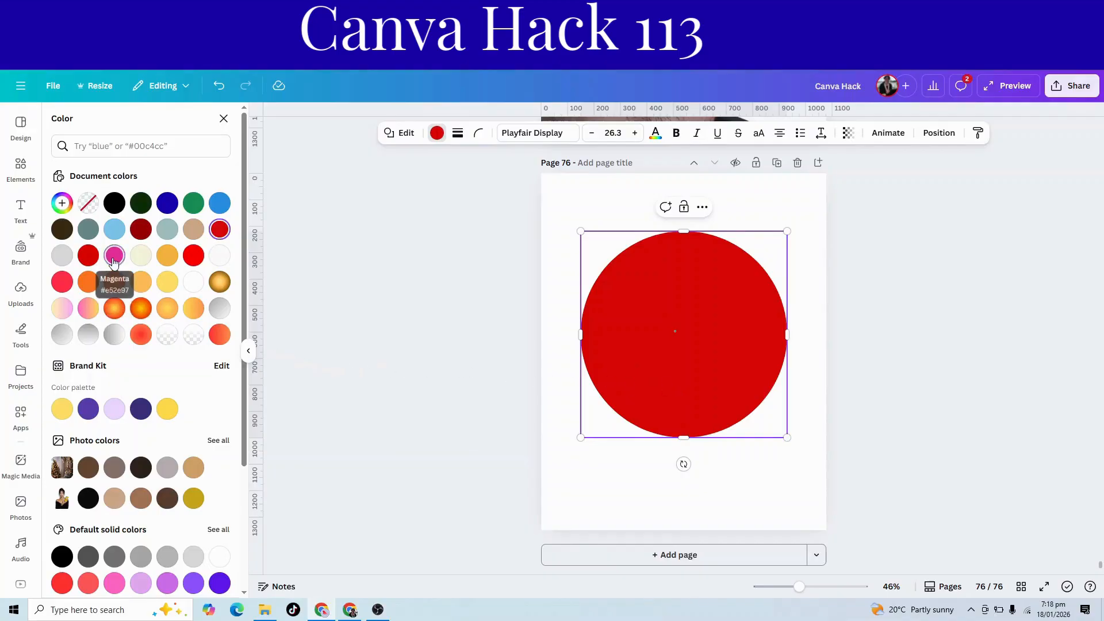
pyautogui.click(64, 204)
pyautogui.moveTo(213, 267); pyautogui.dragTo(222, 260)
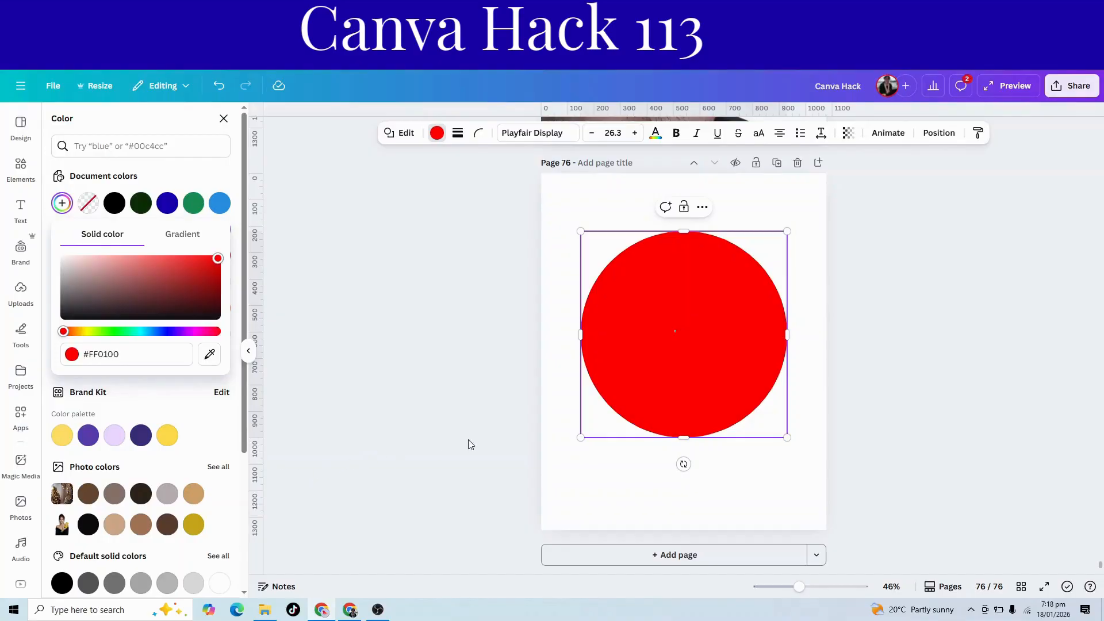
pyautogui.click(695, 483)
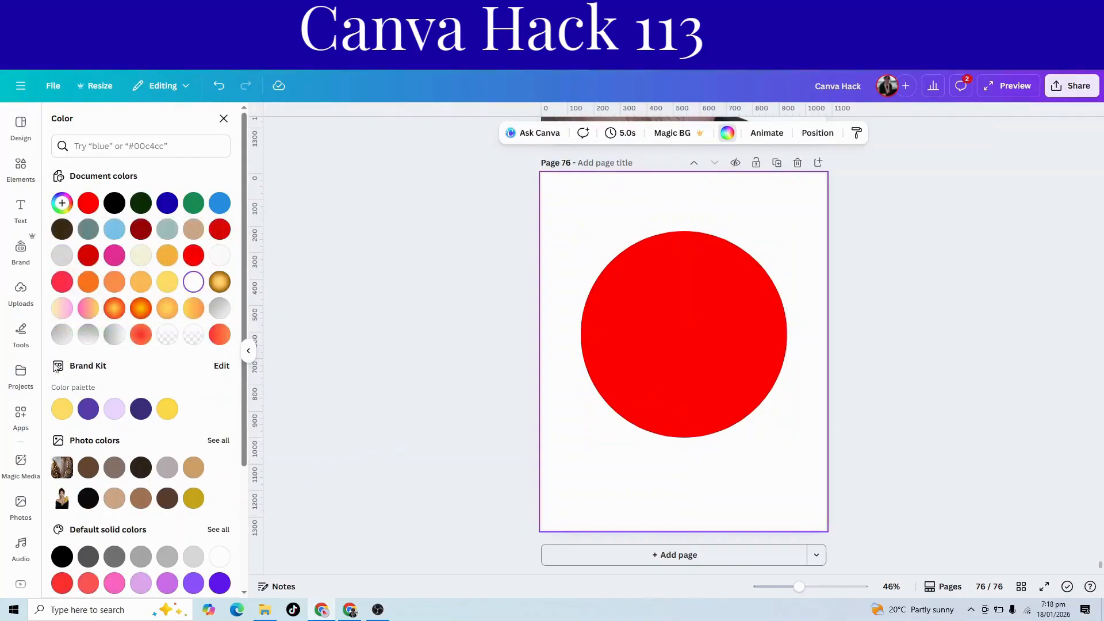
# Add a triangle shape over the red circle and fill it white.
pyautogui.click(19, 171)
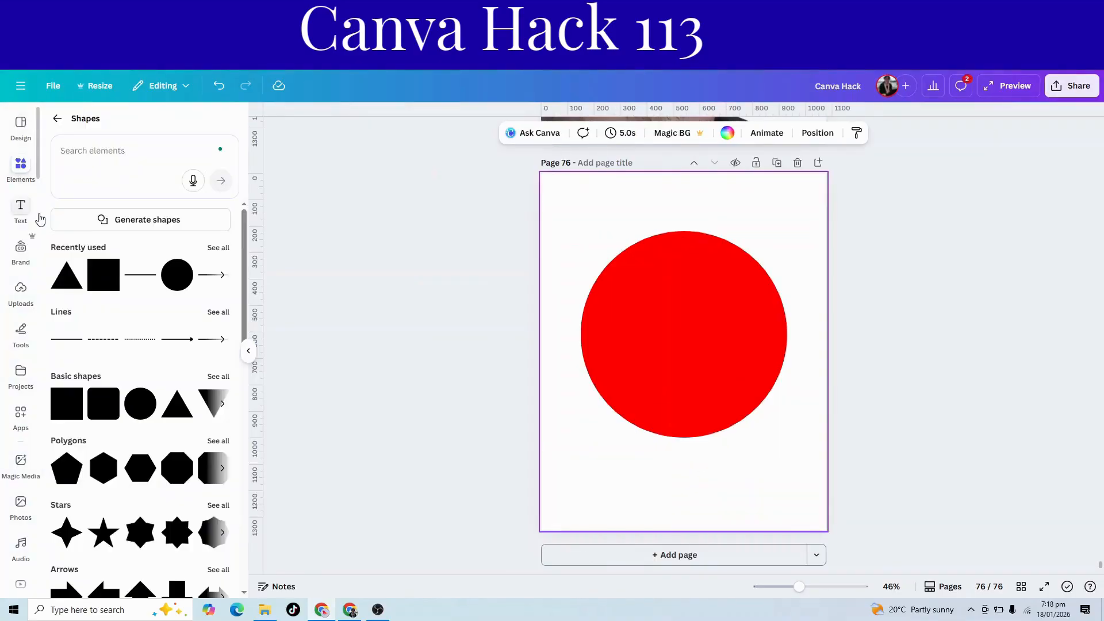
pyautogui.click(61, 272)
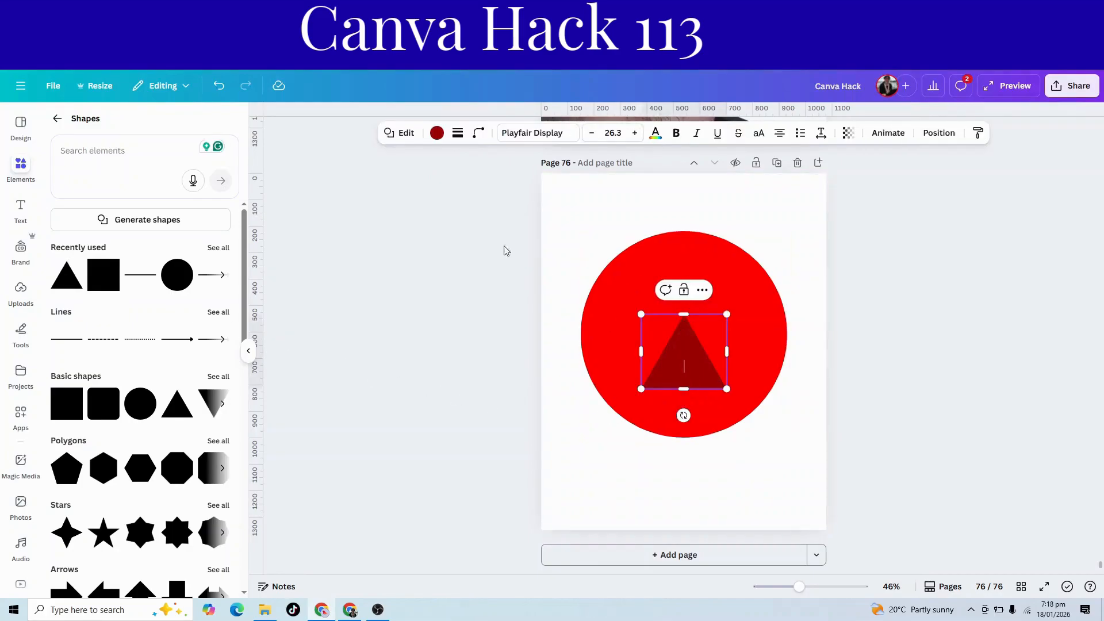
pyautogui.click(435, 134)
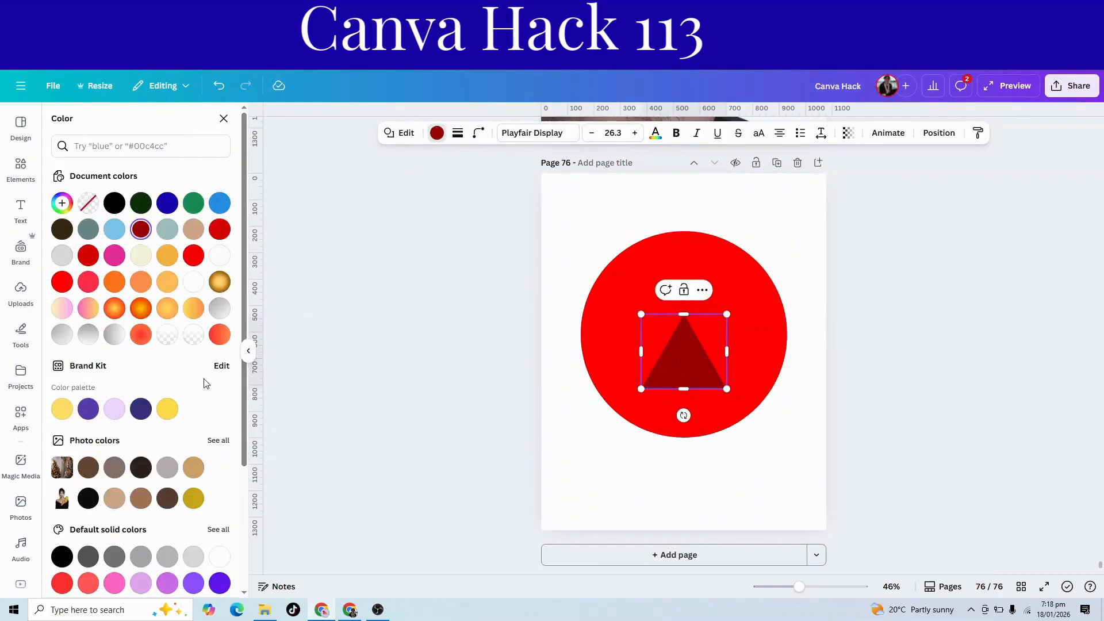
pyautogui.click(220, 557)
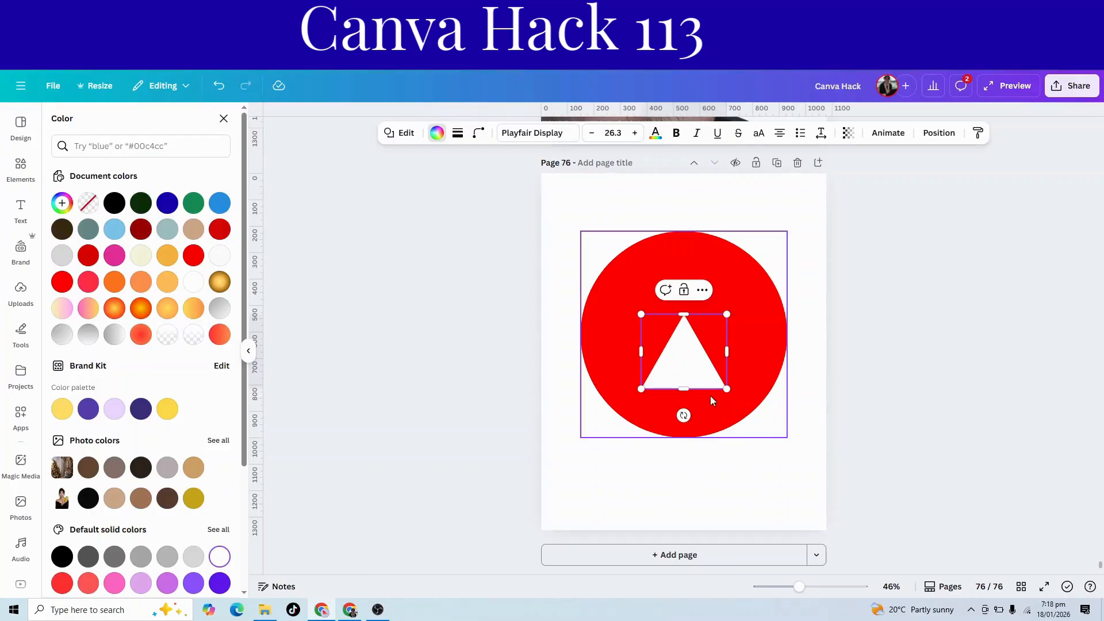
# Widen and flatten the white triangle, and centre it over the red circle's lower edge to form a wedge-shaped notch.
pyautogui.moveTo(727, 388); pyautogui.dragTo(694, 455)
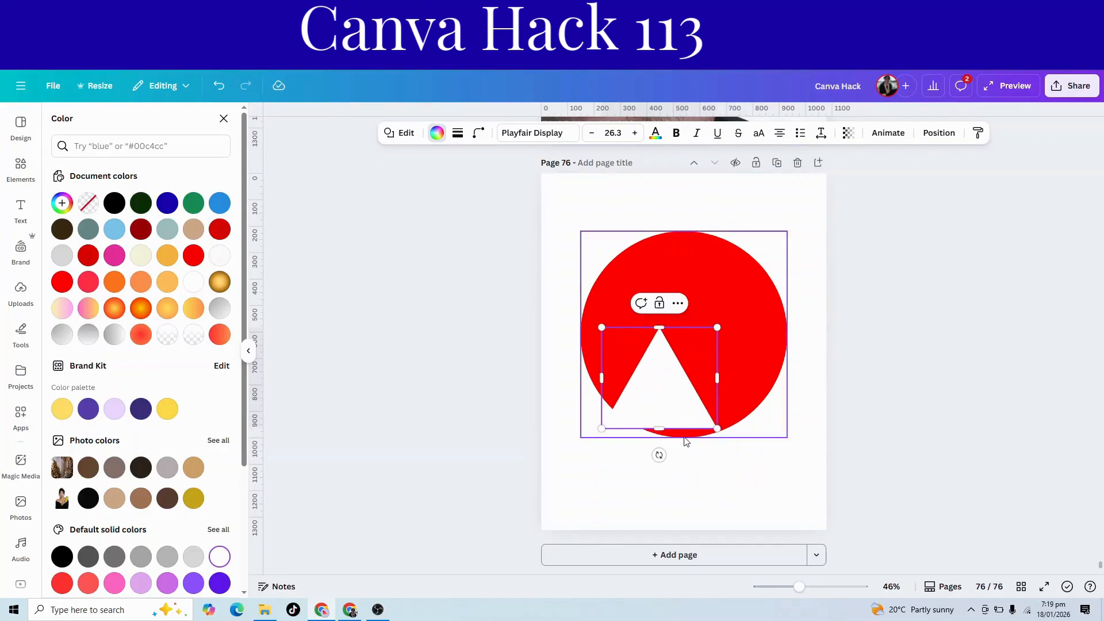
pyautogui.moveTo(678, 410)
pyautogui.mouseDown()
pyautogui.moveTo(702, 446)
pyautogui.moveTo(695, 419)
pyautogui.mouseUp()
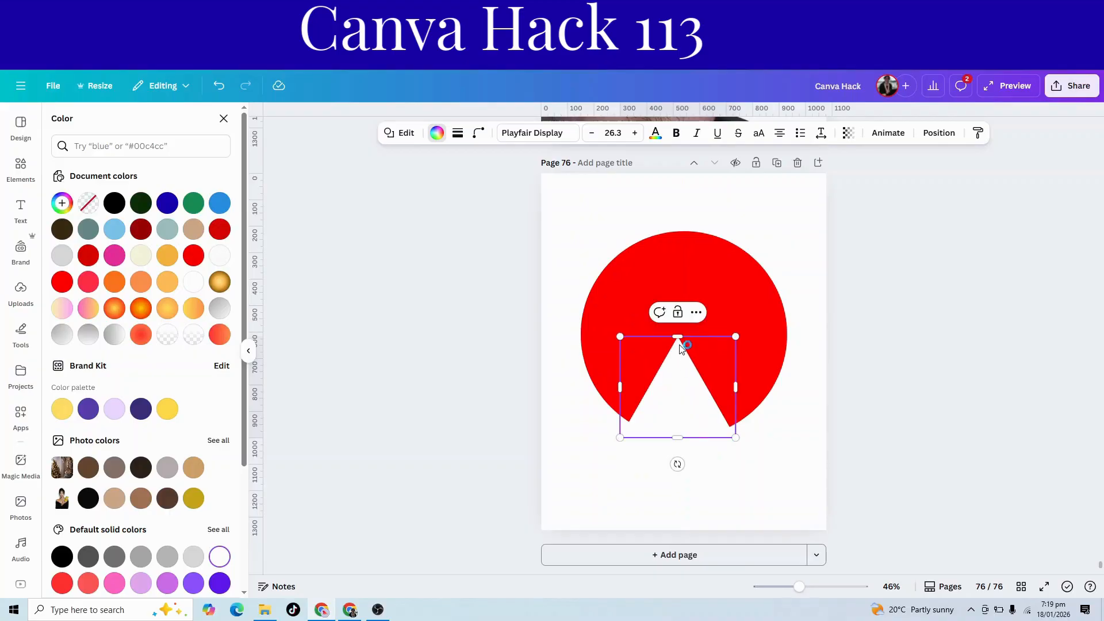
pyautogui.moveTo(677, 338); pyautogui.dragTo(685, 412)
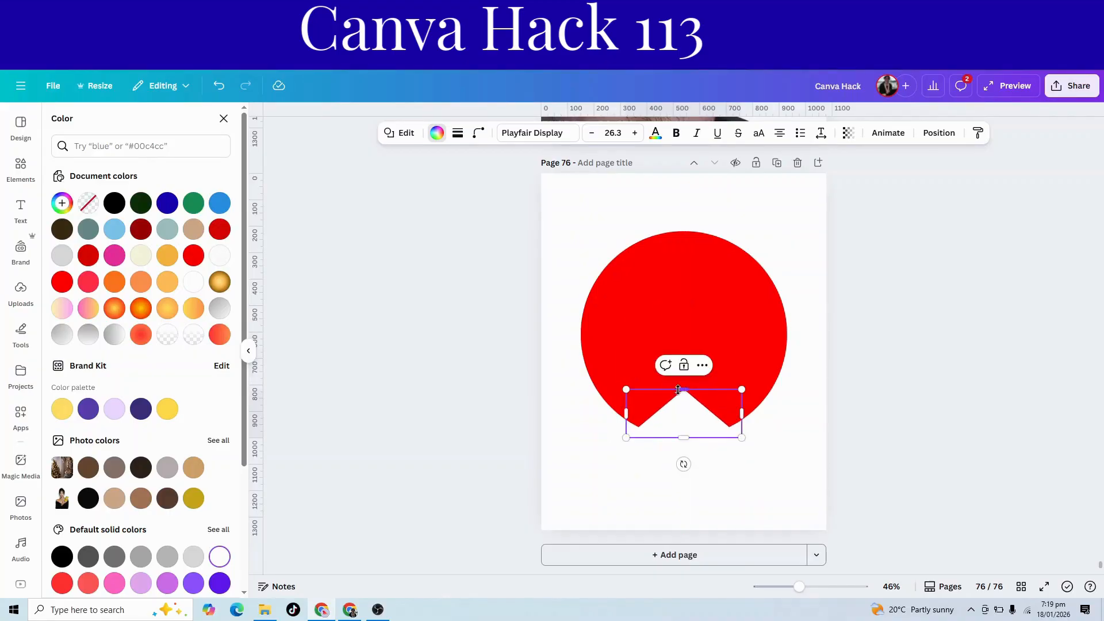
pyautogui.moveTo(628, 390); pyautogui.dragTo(592, 374)
pyautogui.moveTo(672, 412); pyautogui.dragTo(688, 409)
pyautogui.click(747, 482)
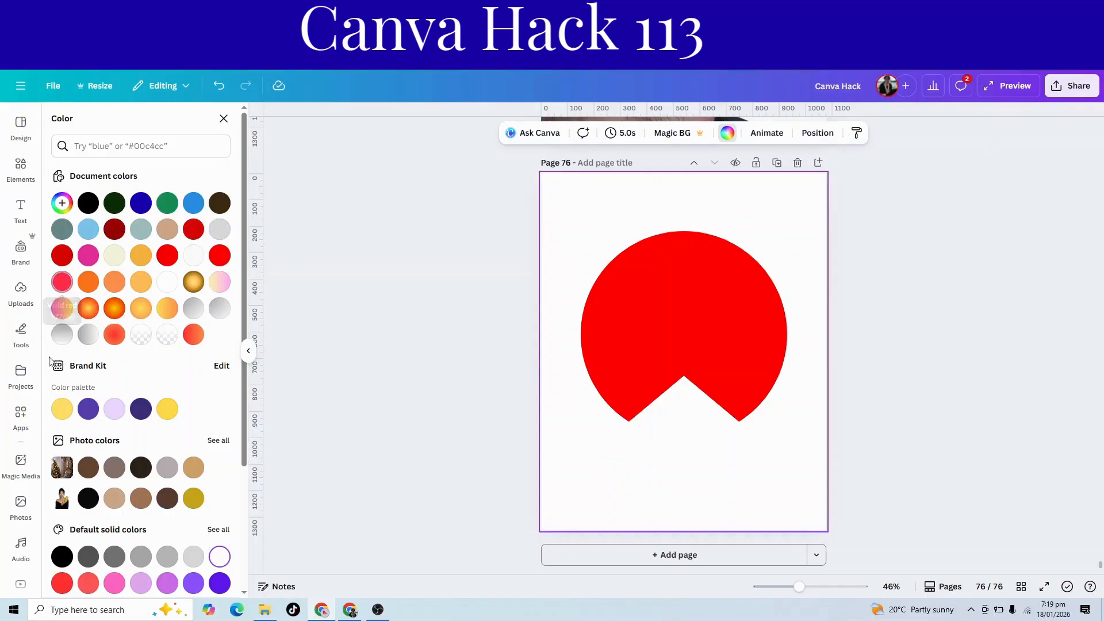
pyautogui.click(21, 504)
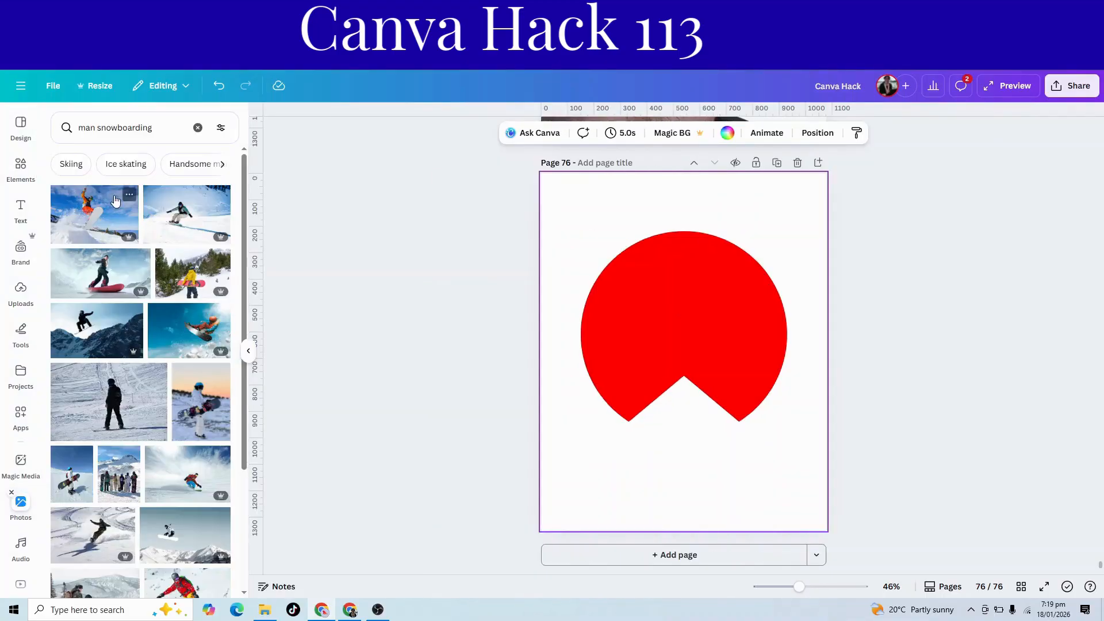
pyautogui.click(195, 127)
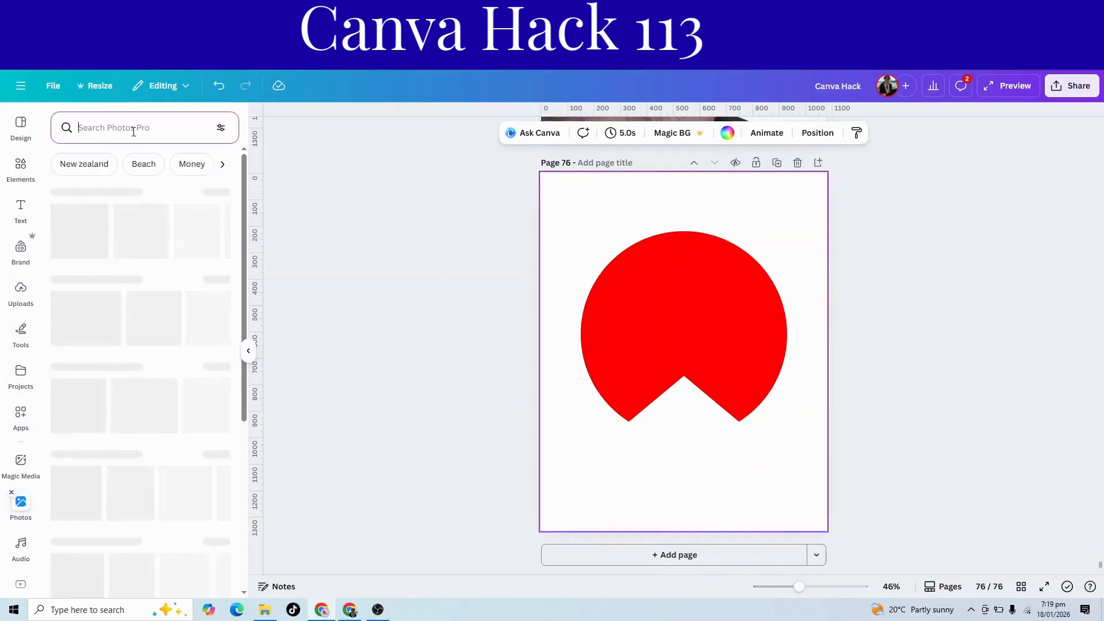
pyautogui.click(133, 132)
pyautogui.write('e')
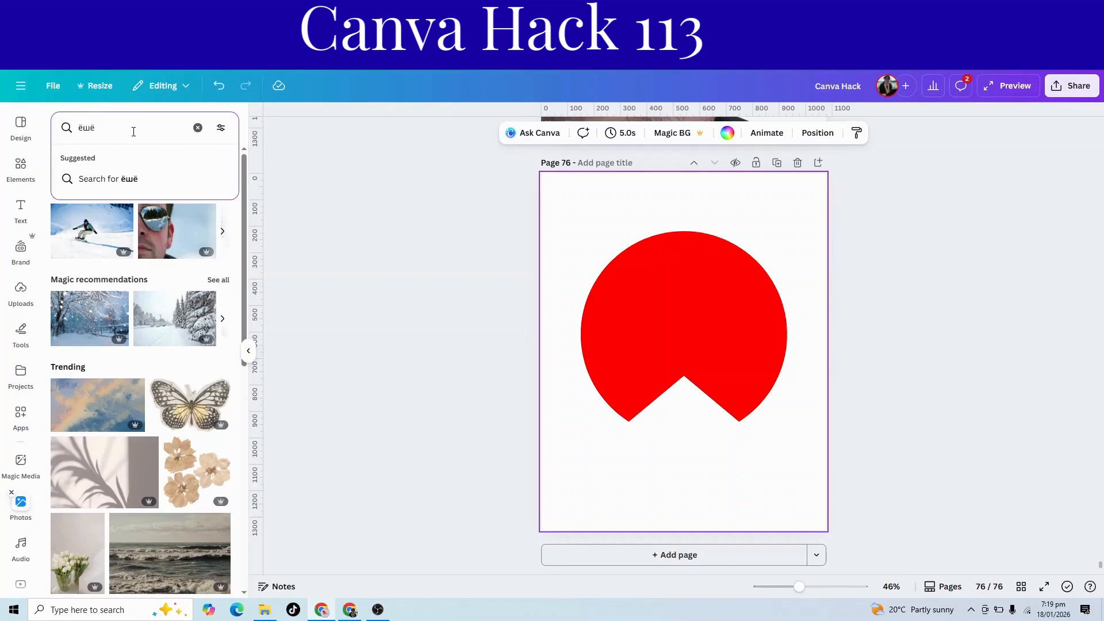
pyautogui.press('BackSpace')
pyautogui.press('BackSpace')
pyautogui.press('BackSpace')
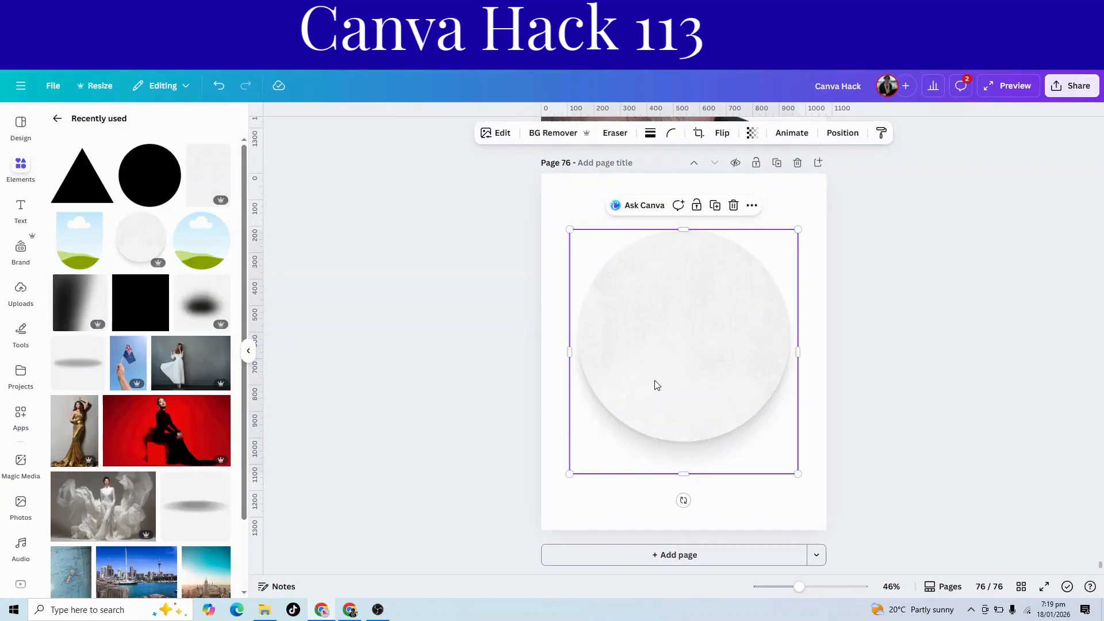
# Place the recently used round white paper image on the page, shrunk and centred inside the red circle to leave a red ring.
pyautogui.moveTo(798, 230); pyautogui.dragTo(745, 285)
pyautogui.moveTo(679, 358); pyautogui.dragTo(706, 322)
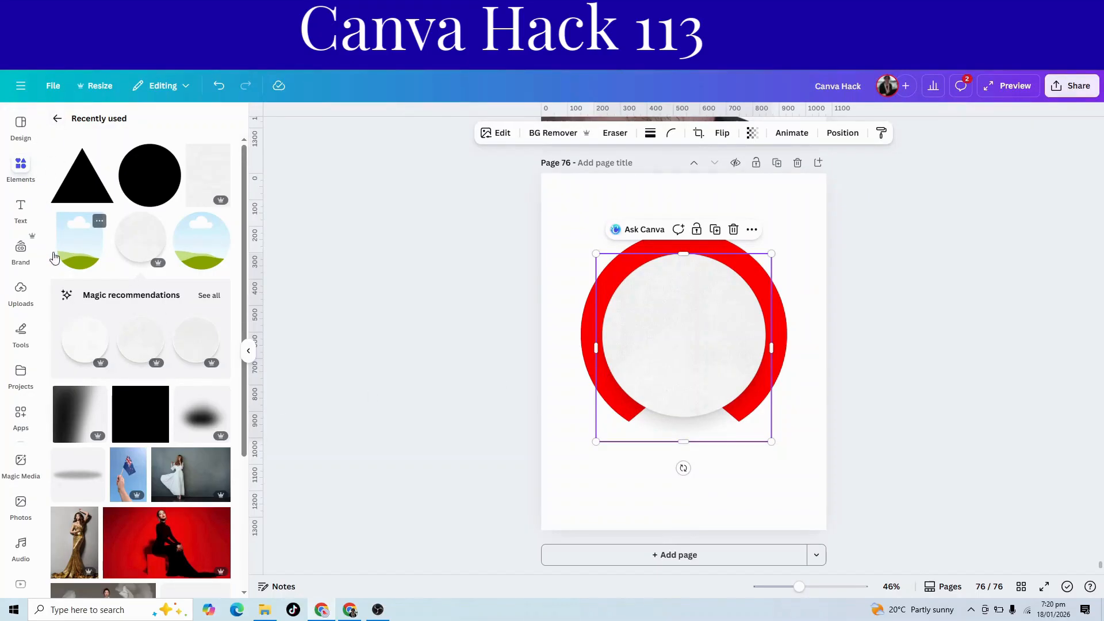
# Add the basic-shape frame with a straight top and rounded bottom to the page, overlapping the paper circle's upper right.
pyautogui.click(57, 118)
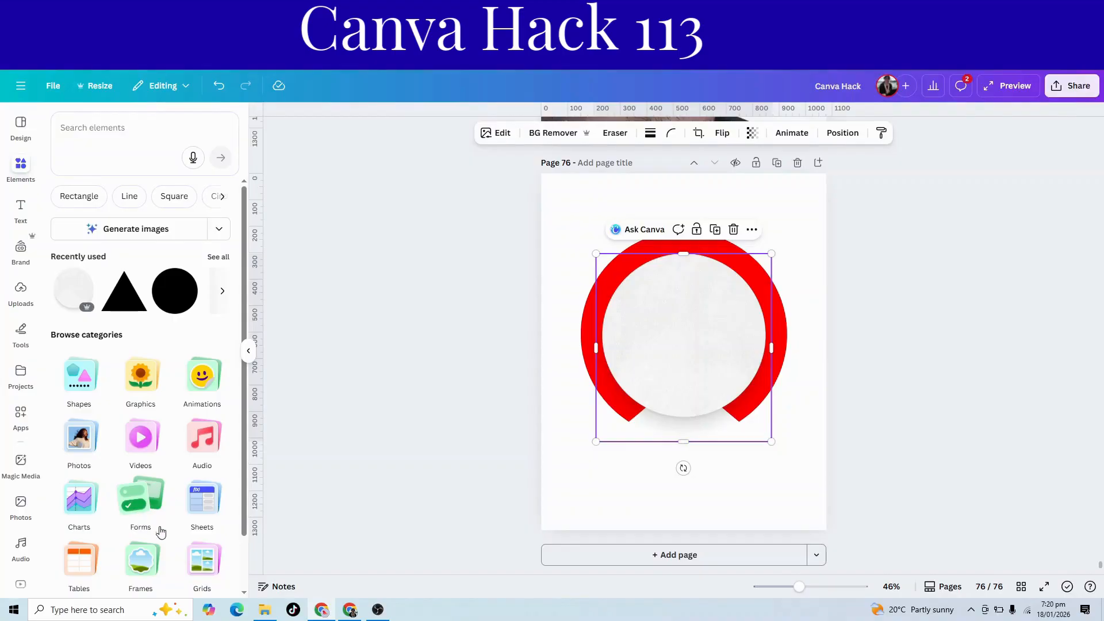
pyautogui.click(142, 561)
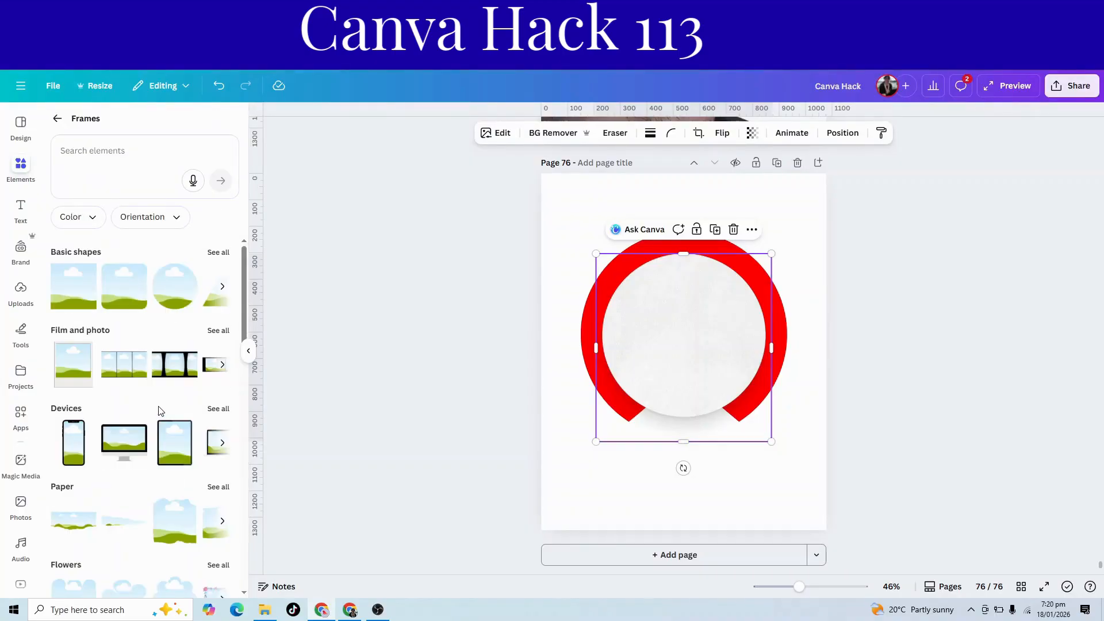
pyautogui.click(217, 252)
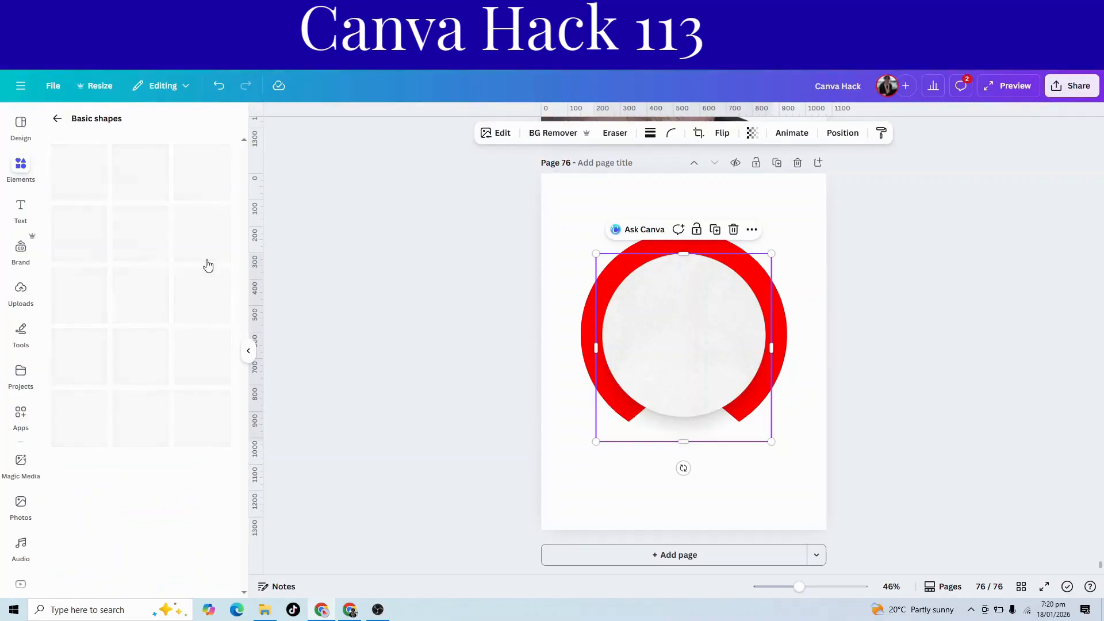
pyautogui.scroll(-5, 182, 331)
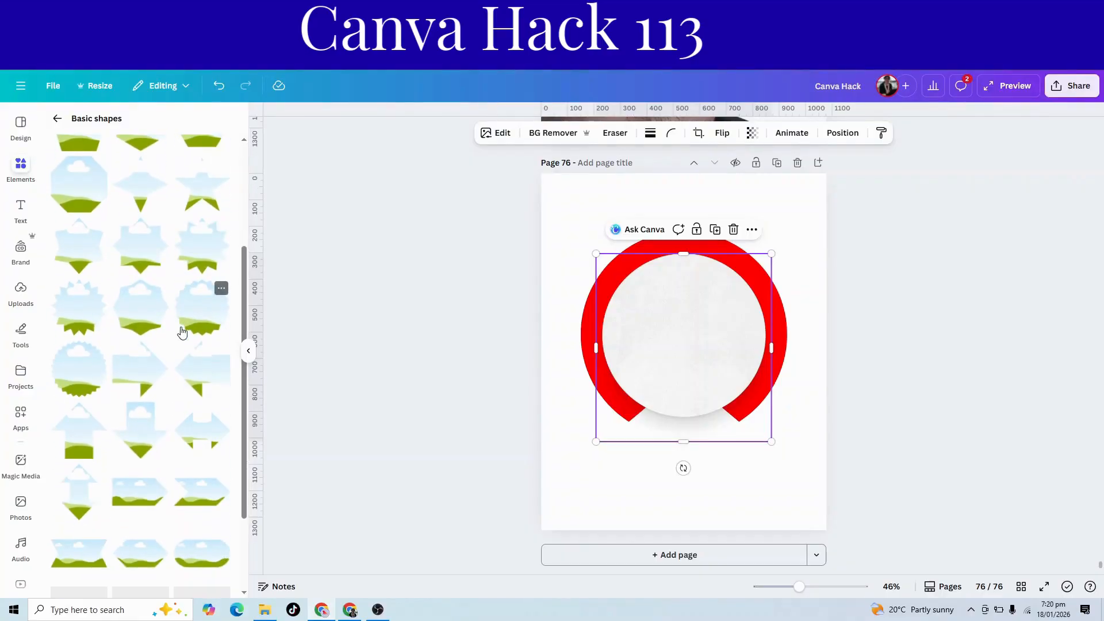
pyautogui.scroll(-1, 182, 332)
pyautogui.scroll(-5, 182, 331)
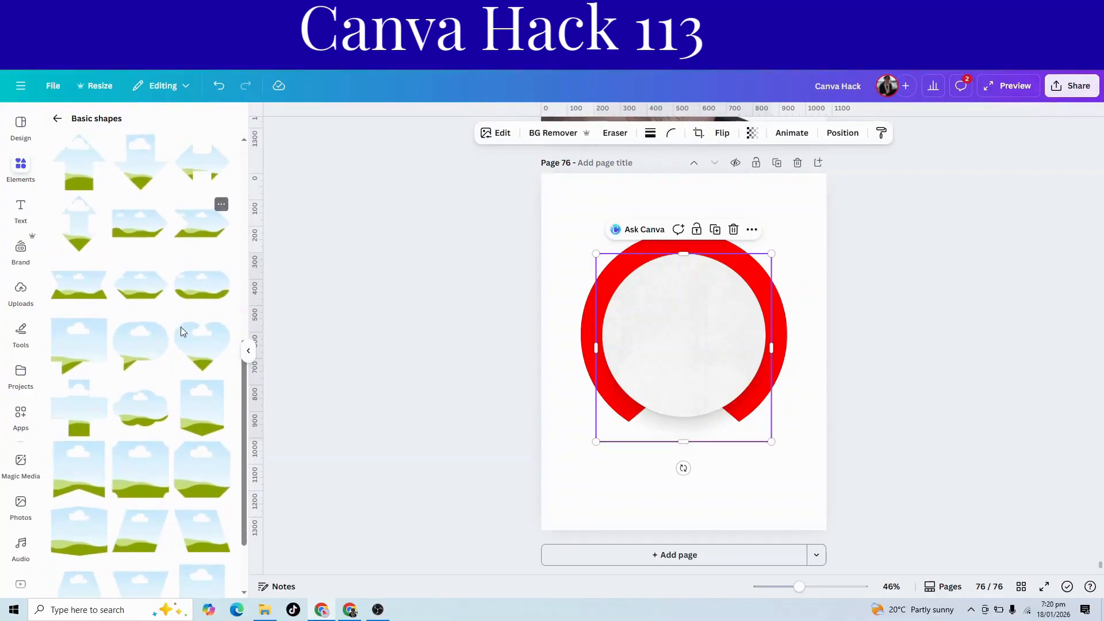
pyautogui.moveTo(203, 499); pyautogui.dragTo(722, 320)
# Apply a Glow shadow to the paper circle and enlarge the circle slightly inside the red ring.
pyautogui.click(635, 393)
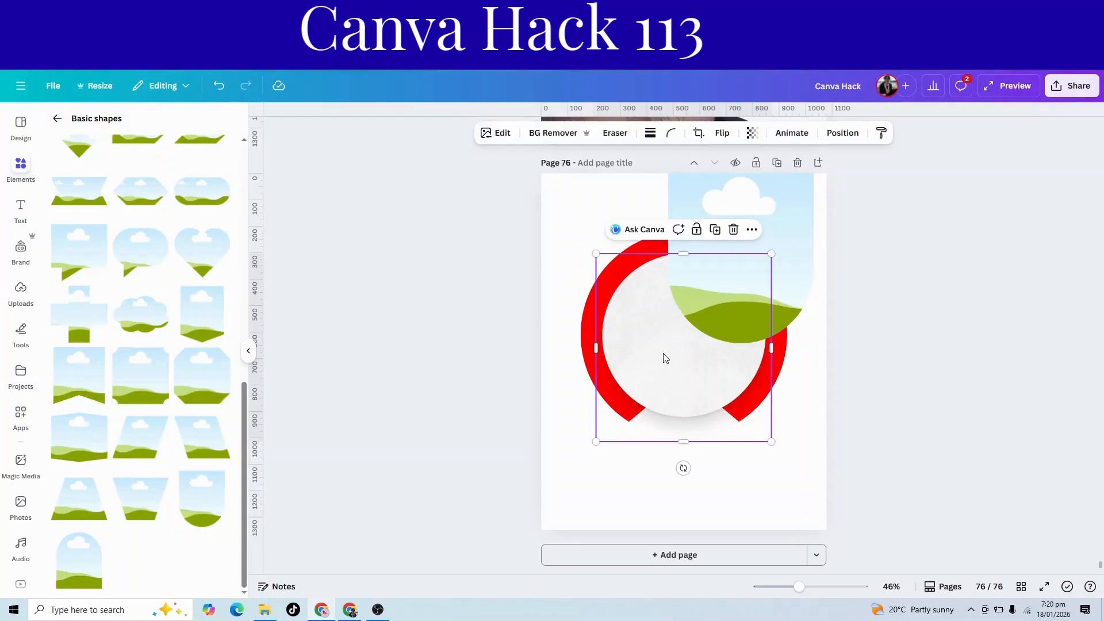
pyautogui.click(502, 135)
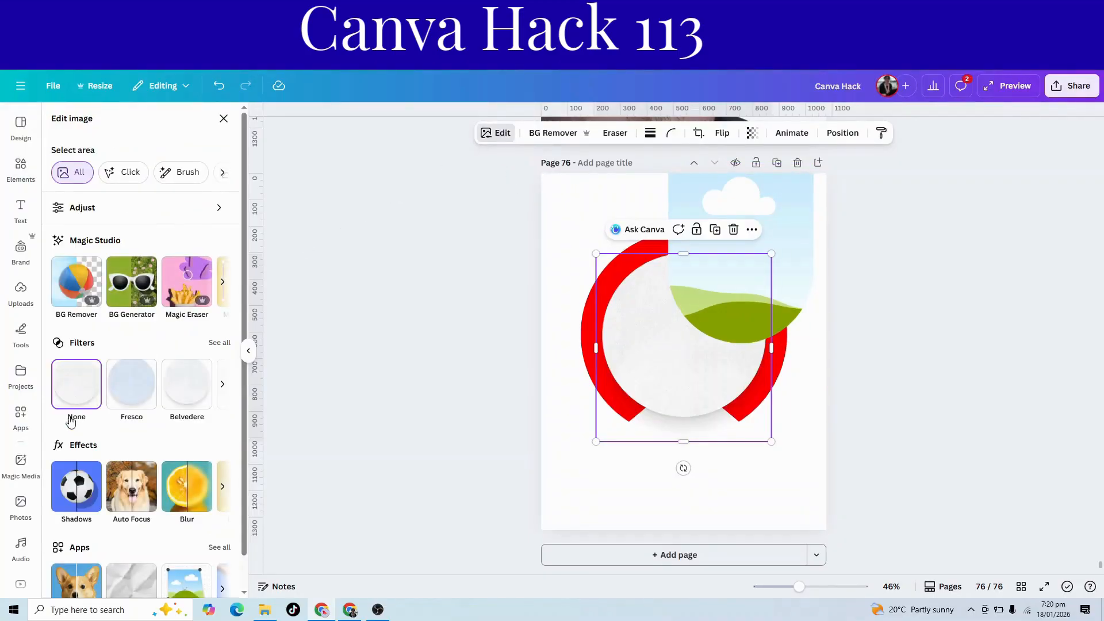
pyautogui.click(69, 493)
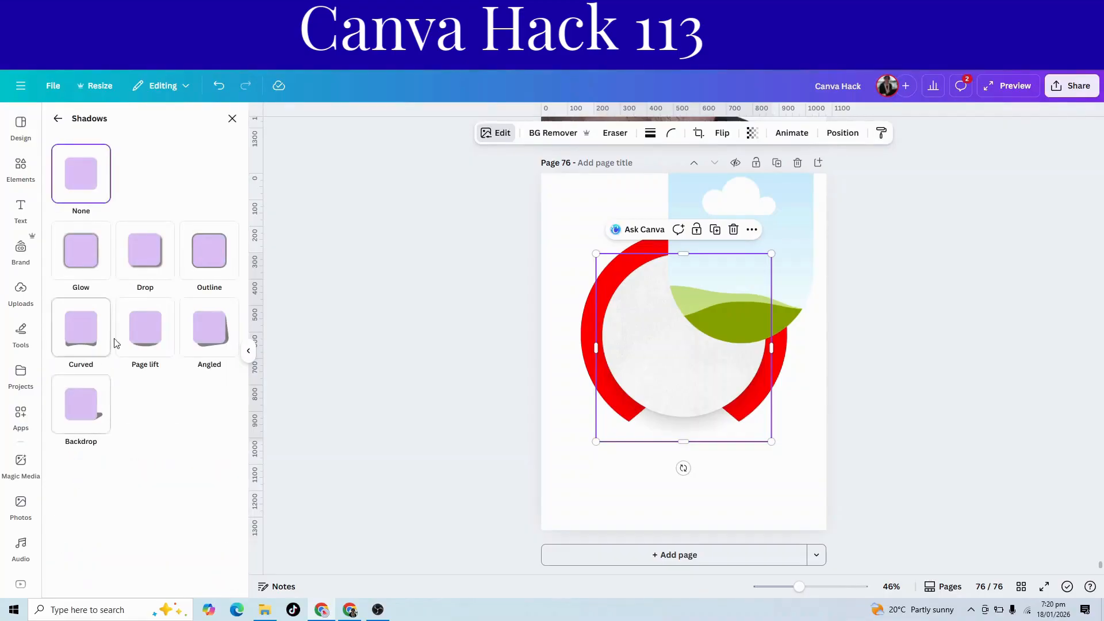
pyautogui.click(84, 258)
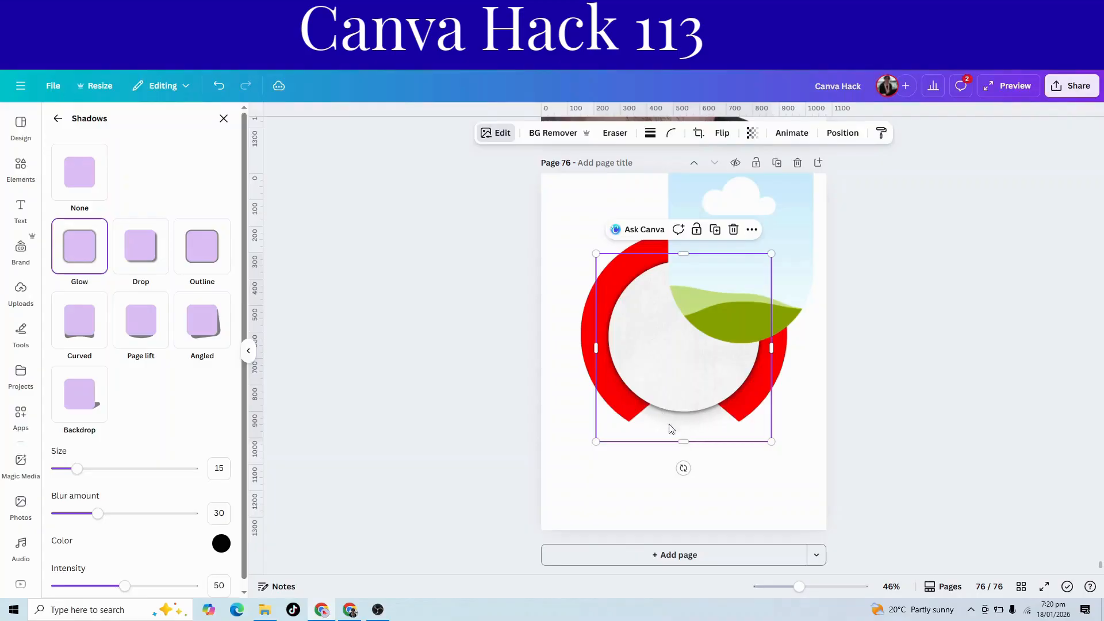
pyautogui.moveTo(596, 441)
pyautogui.mouseDown()
pyautogui.moveTo(584, 454)
pyautogui.moveTo(614, 440)
pyautogui.mouseUp()
# Resize and move the rounded-bottom frame so its curved lower edge matches the paper circle and its straight top extends above the ring.
pyautogui.click(792, 302)
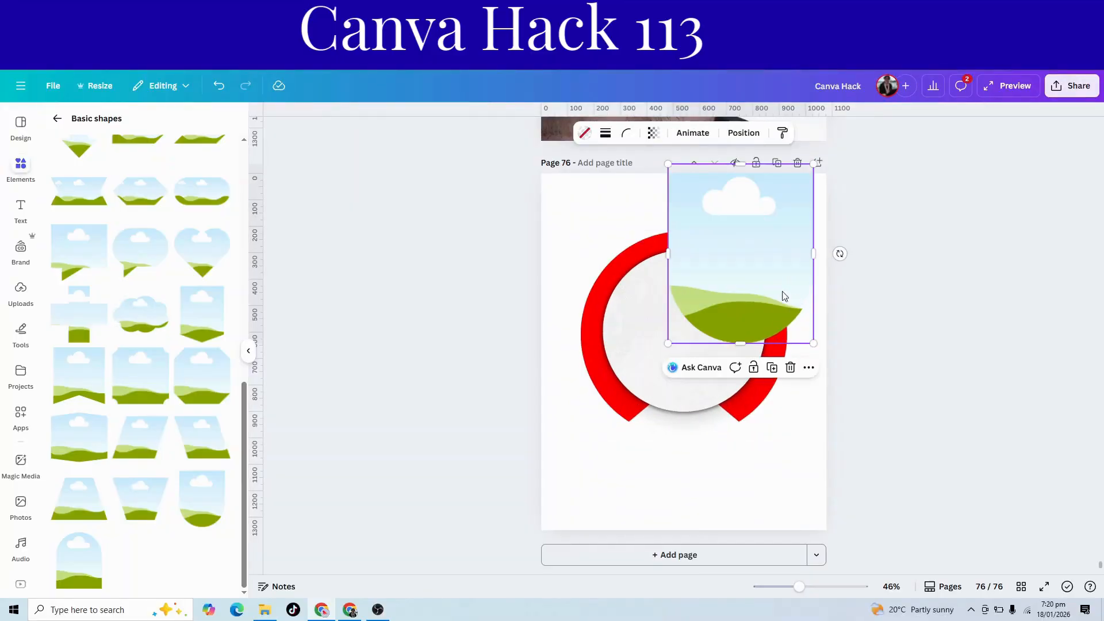
pyautogui.moveTo(667, 342); pyautogui.dragTo(628, 389)
pyautogui.moveTo(727, 344); pyautogui.dragTo(695, 363)
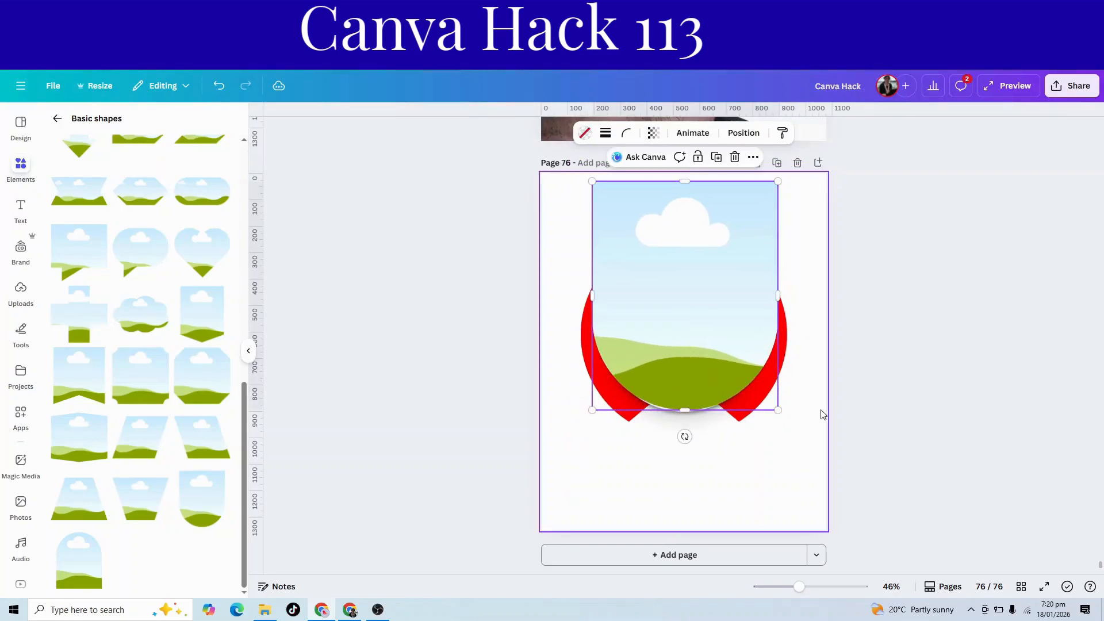
pyautogui.moveTo(779, 409)
pyautogui.mouseDown()
pyautogui.moveTo(761, 402)
pyautogui.moveTo(763, 412)
pyautogui.mouseUp()
pyautogui.click(756, 481)
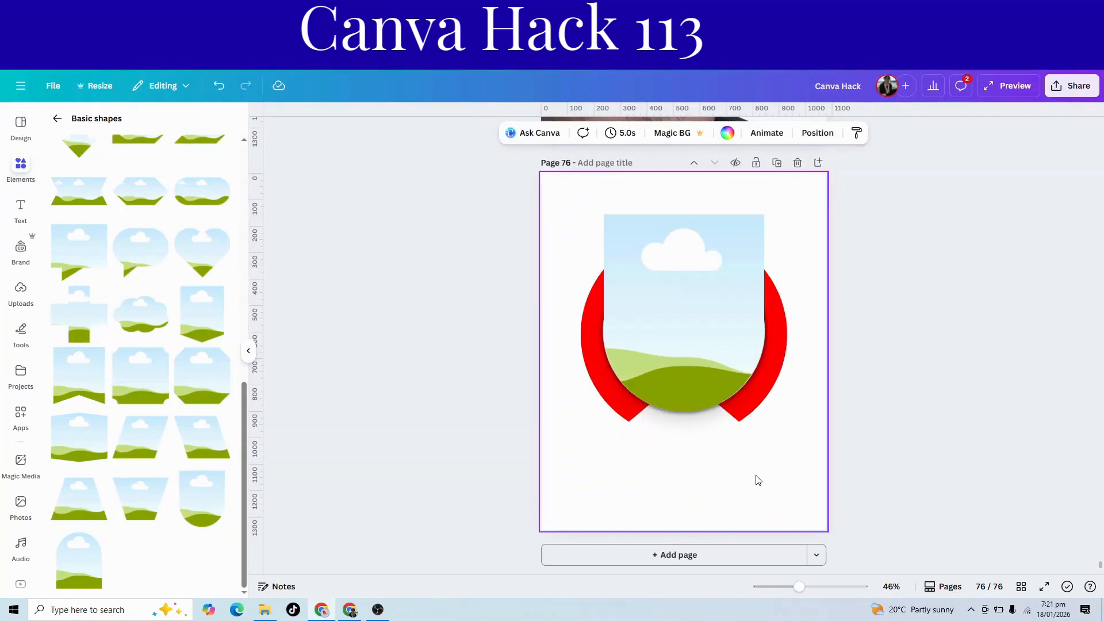
# Fill the frame with the uploaded portrait of the man in a white T-shirt and remove the photo's background.
pyautogui.click(15, 309)
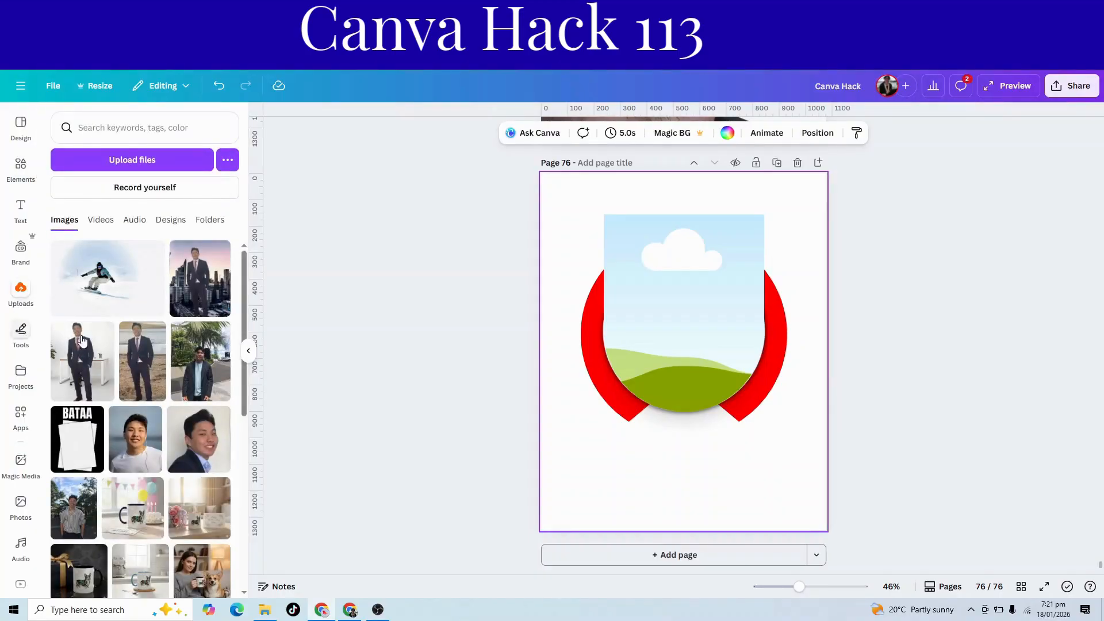
pyautogui.moveTo(135, 440); pyautogui.dragTo(629, 312)
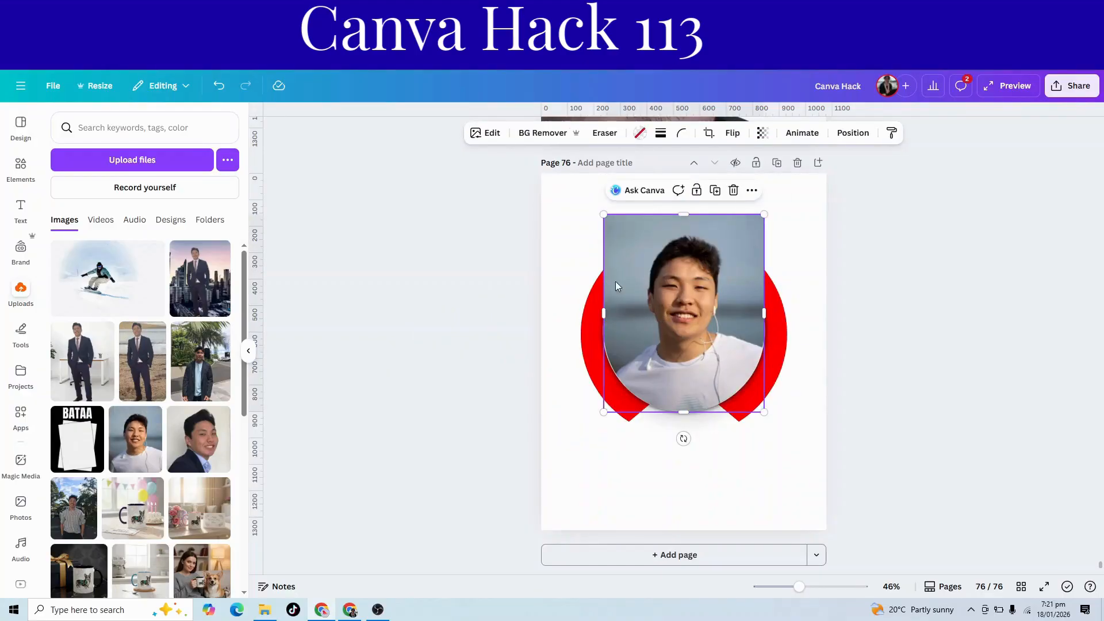
pyautogui.click(534, 134)
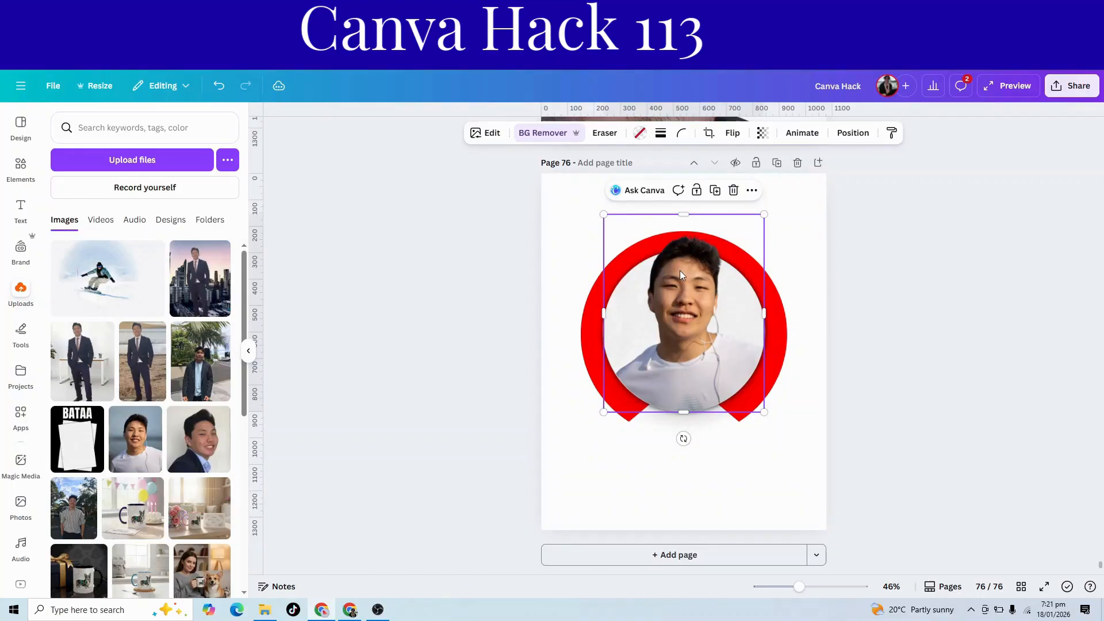
# Enlarge the portrait slightly within its frame crop so the head rises over the top of the red ring.
pyautogui.doubleClick(685, 286)
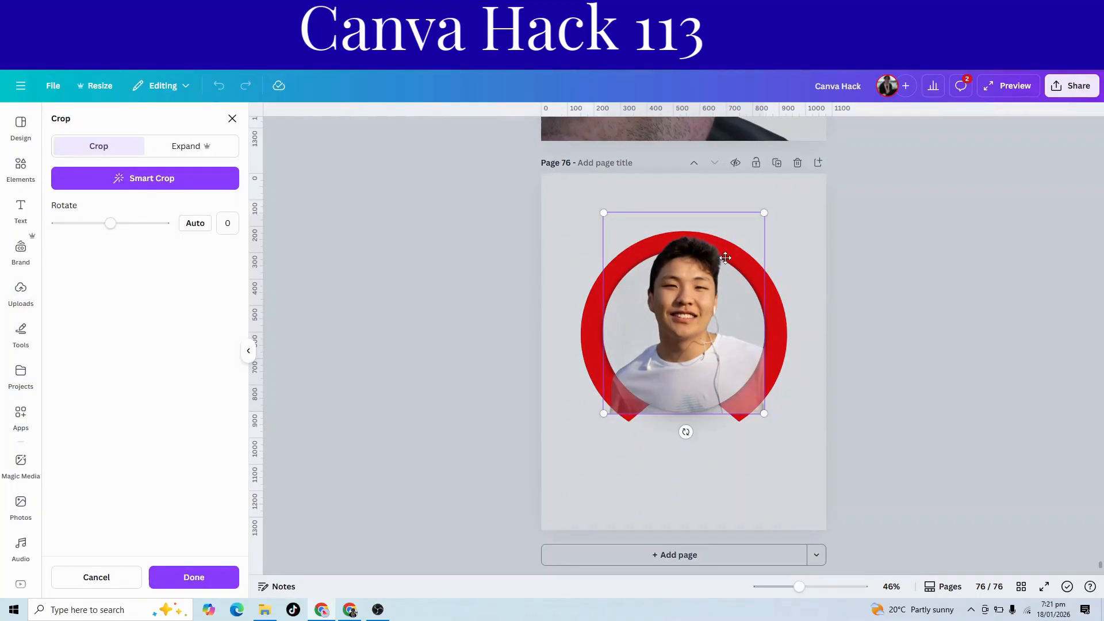
pyautogui.moveTo(762, 213); pyautogui.dragTo(768, 207)
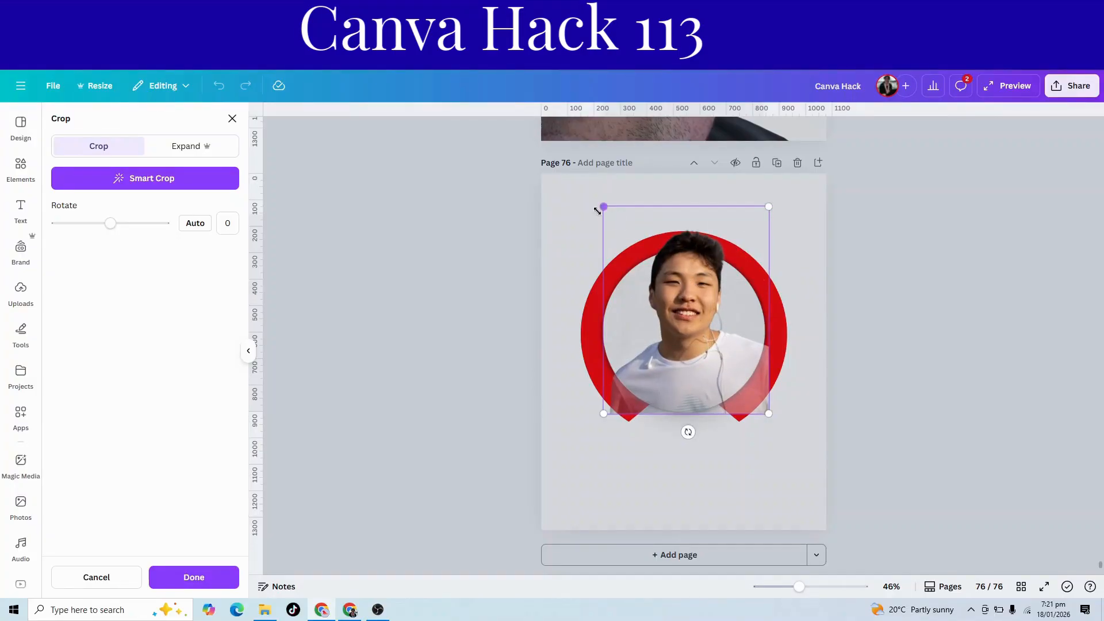
pyautogui.click(863, 327)
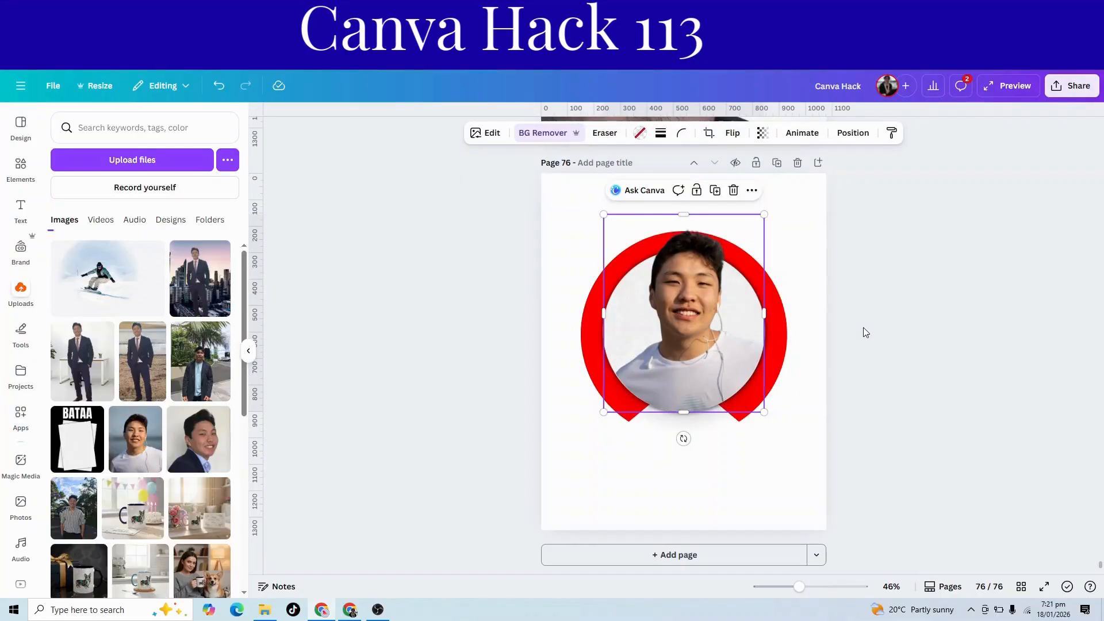
pyautogui.moveTo(689, 334); pyautogui.dragTo(688, 332)
pyautogui.click(837, 387)
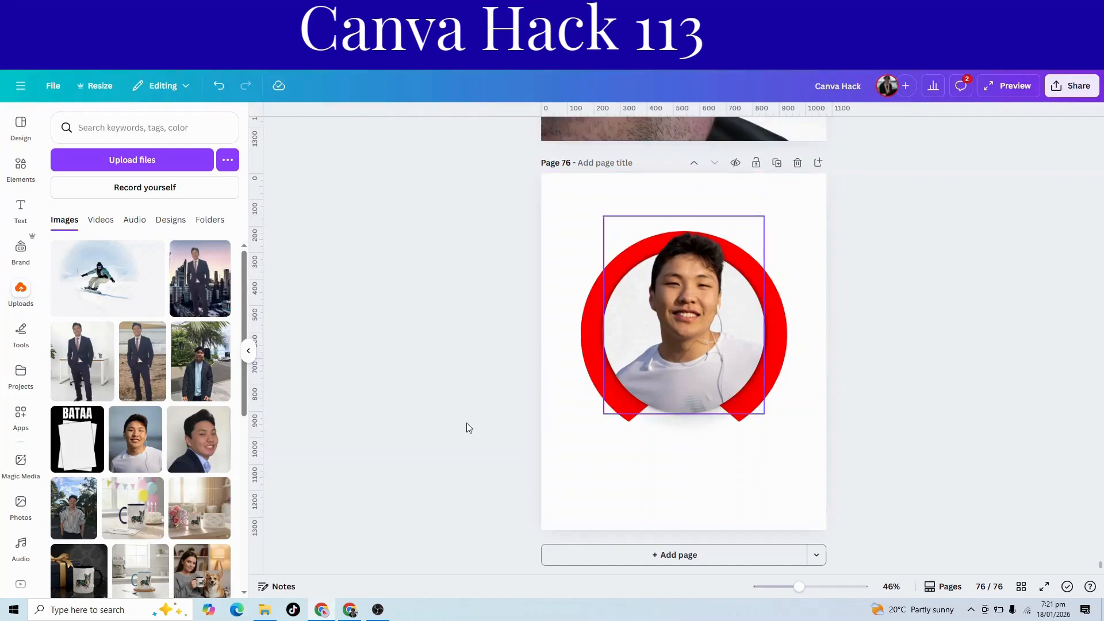
# Add a heading to the page that reads "BATAA".
pyautogui.click(21, 210)
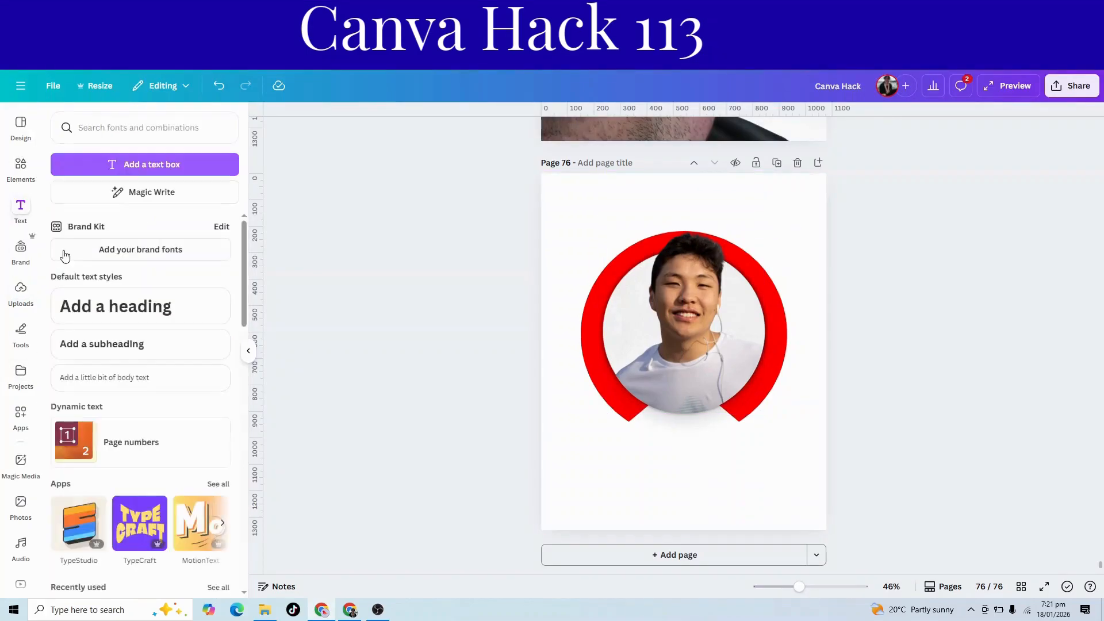
pyautogui.click(109, 318)
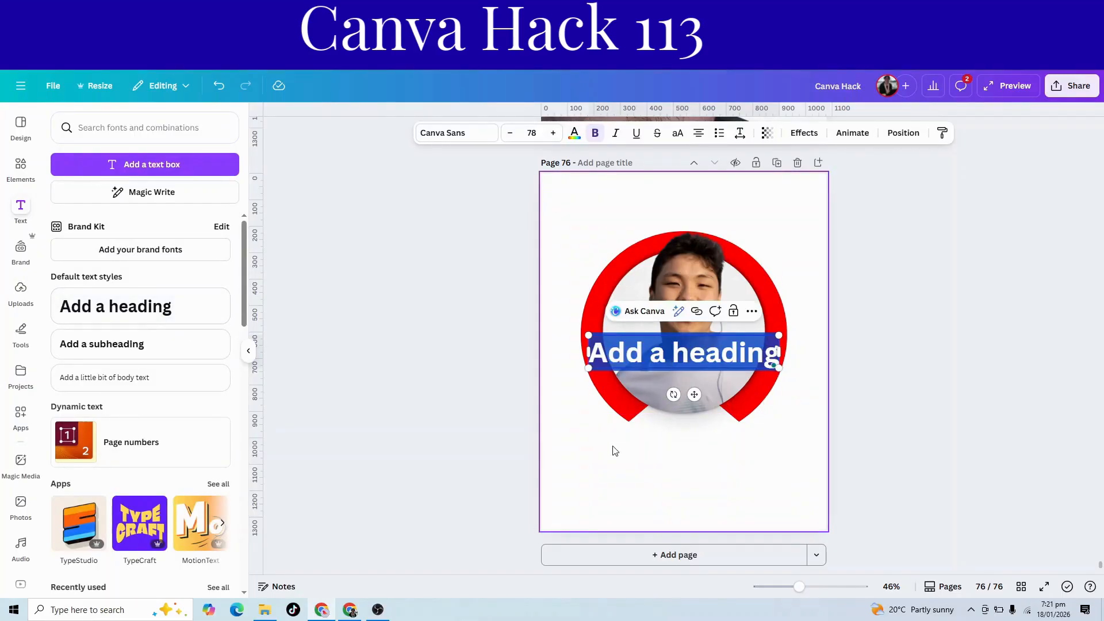
pyautogui.write('BAT')
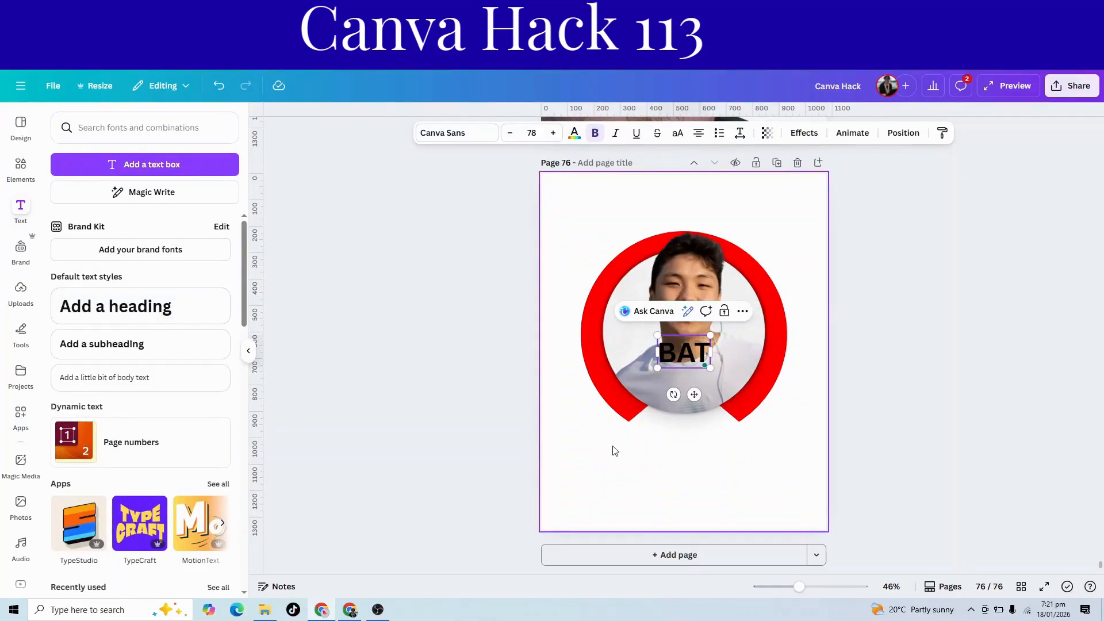
pyautogui.write('AAA')
pyautogui.press('BackSpace')
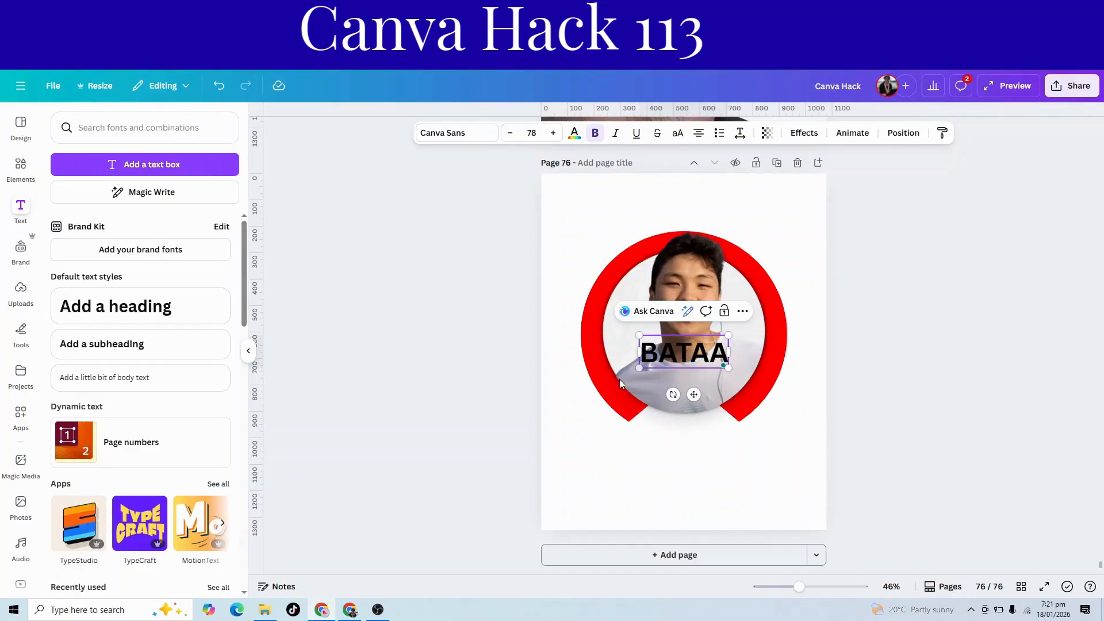
# Enlarge the BATAA heading to size 164 and place it below the portrait ring.
pyautogui.moveTo(638, 367); pyautogui.dragTo(560, 417)
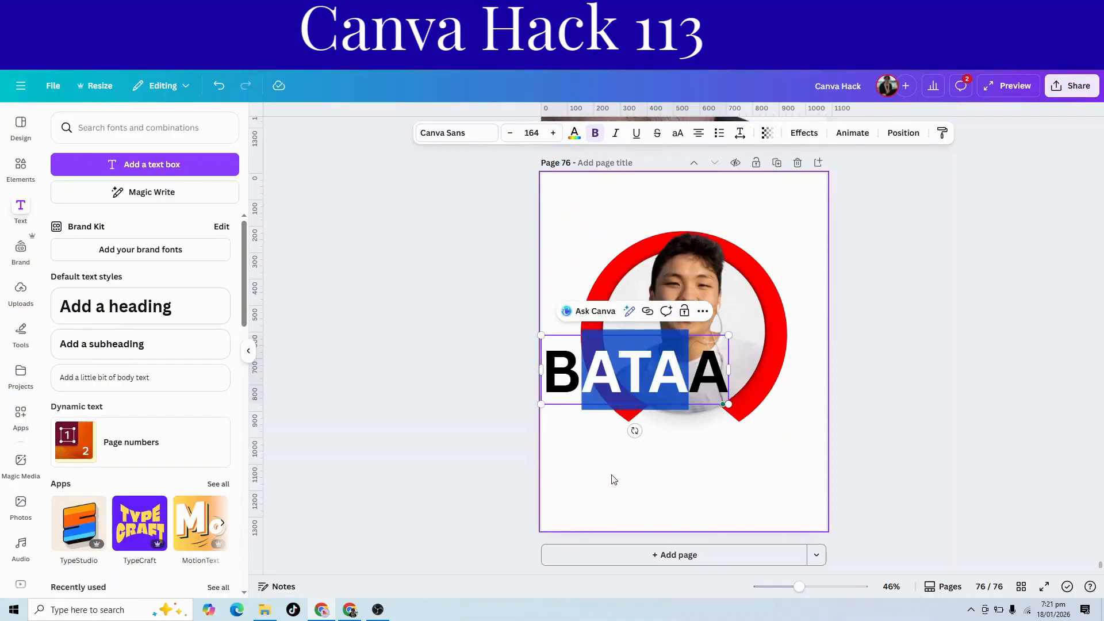
pyautogui.click(631, 478)
pyautogui.moveTo(570, 389); pyautogui.dragTo(613, 494)
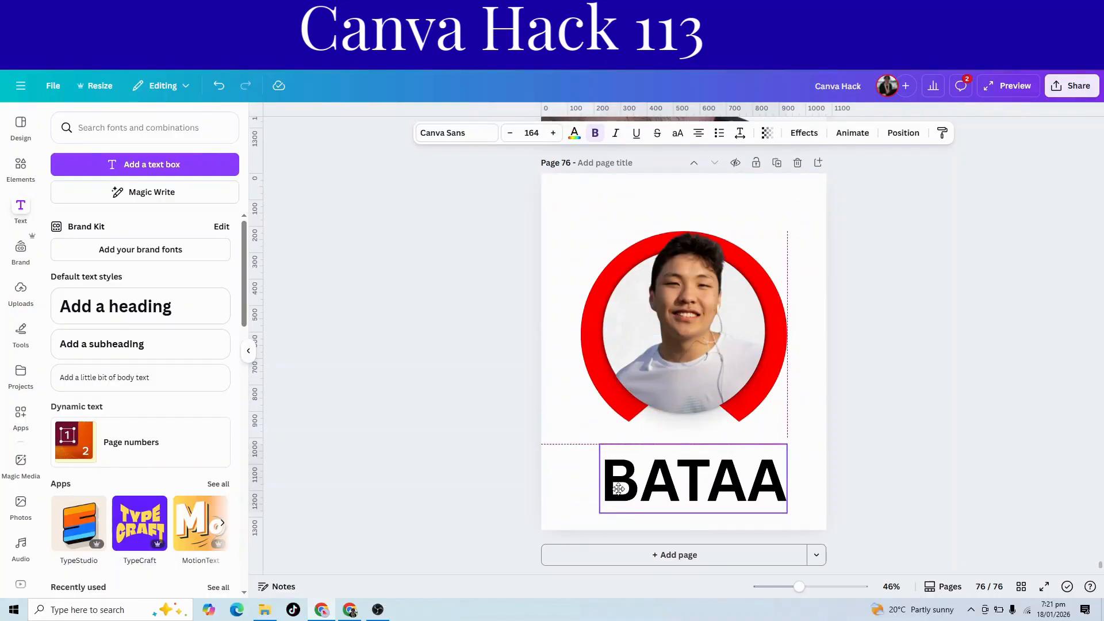
pyautogui.click(459, 150)
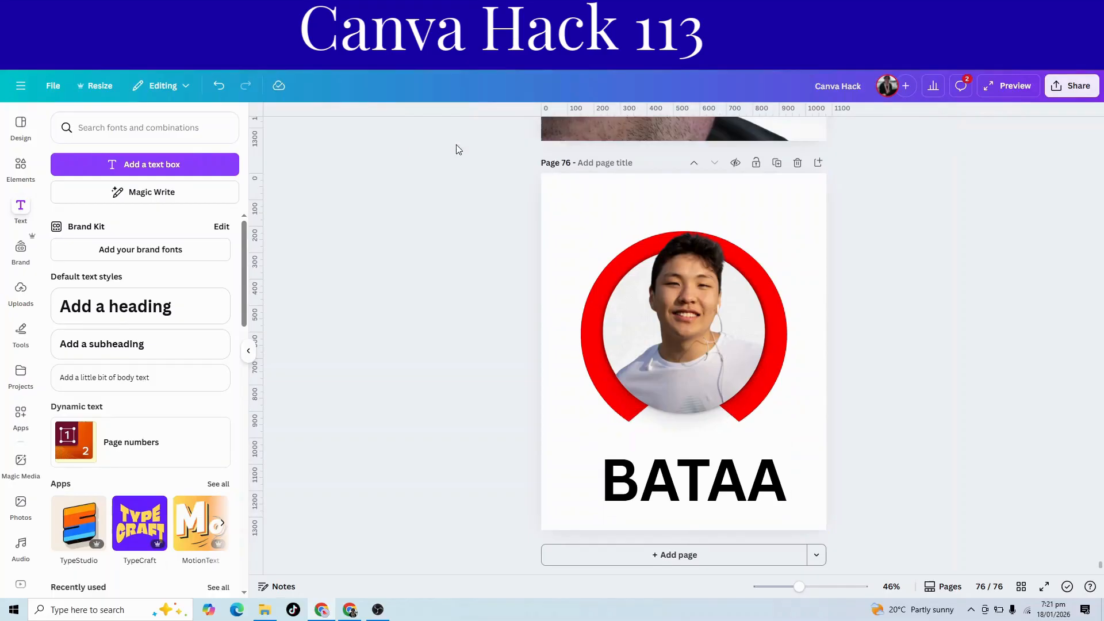
# Set the BATAA heading's font to Anton and enlarge it to size 292, nearly spanning the page width.
pyautogui.click(658, 509)
pyautogui.click(418, 136)
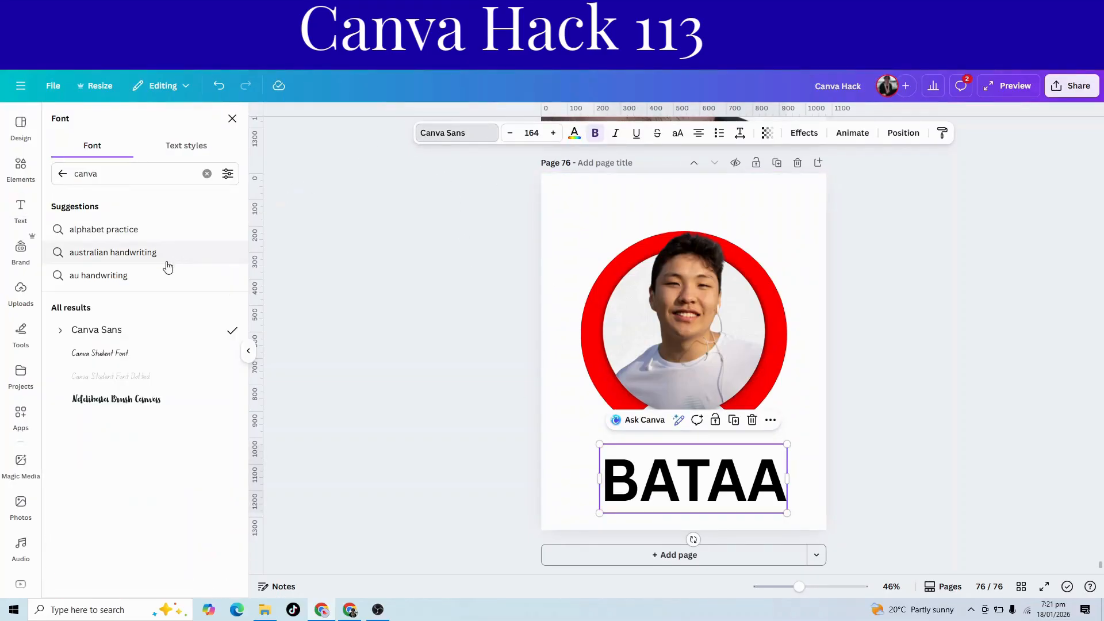
pyautogui.click(63, 175)
pyautogui.click(82, 343)
pyautogui.moveTo(626, 444); pyautogui.dragTo(566, 413)
pyautogui.moveTo(759, 414); pyautogui.dragTo(807, 389)
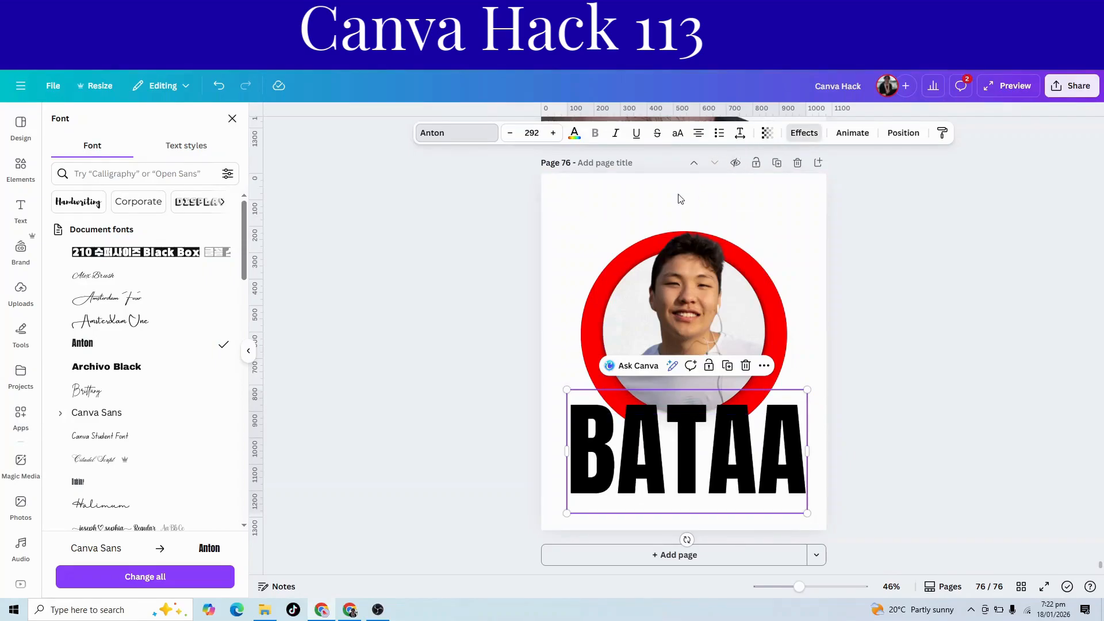
# Change the BATAA heading's text colour to white.
pyautogui.click(804, 133)
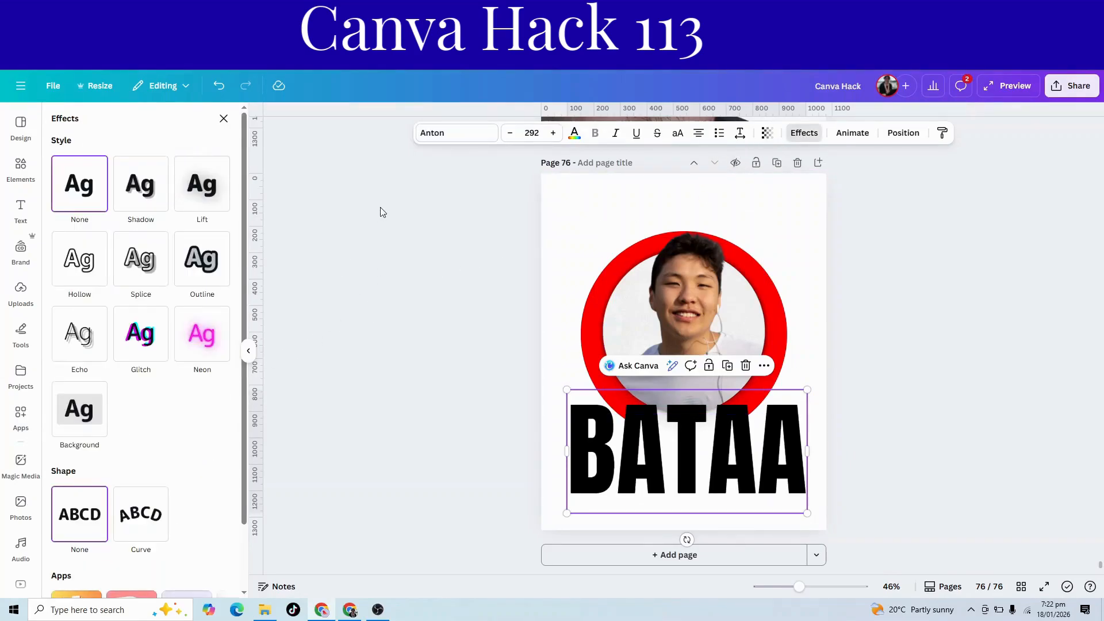
pyautogui.click(574, 133)
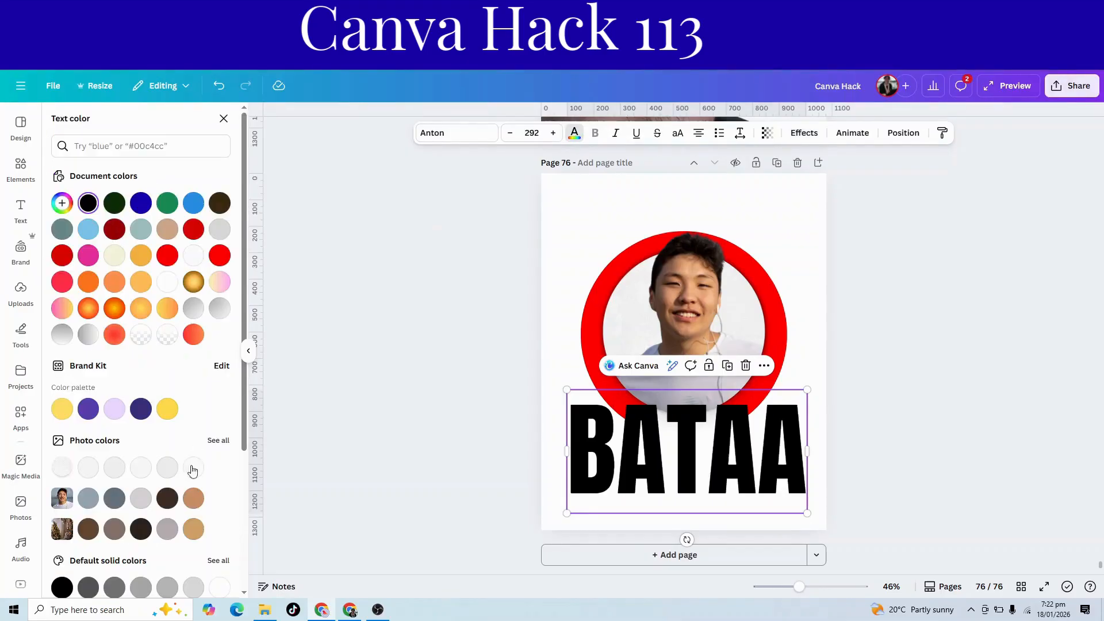
pyautogui.click(219, 587)
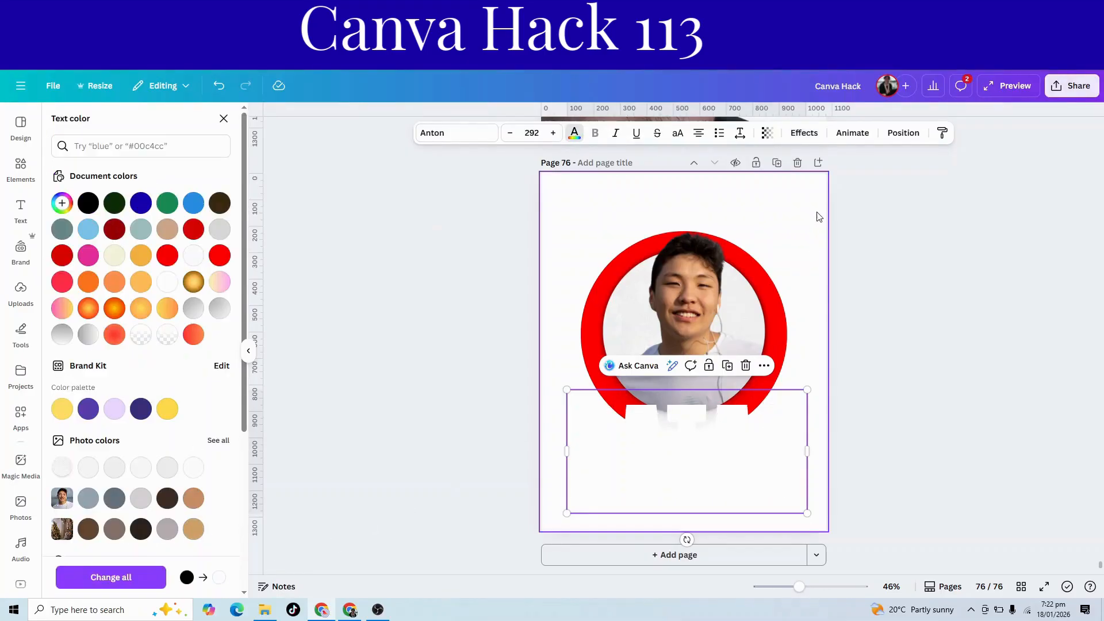
# Apply the Shadow text effect to the heading and set the shadow colour to black.
pyautogui.click(804, 133)
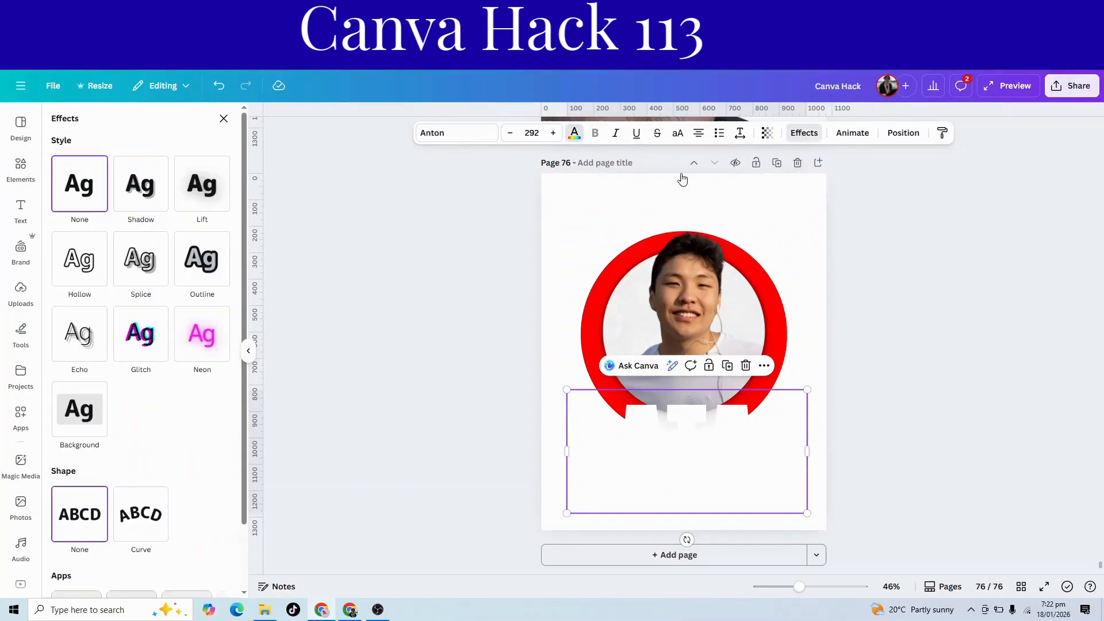
pyautogui.click(136, 194)
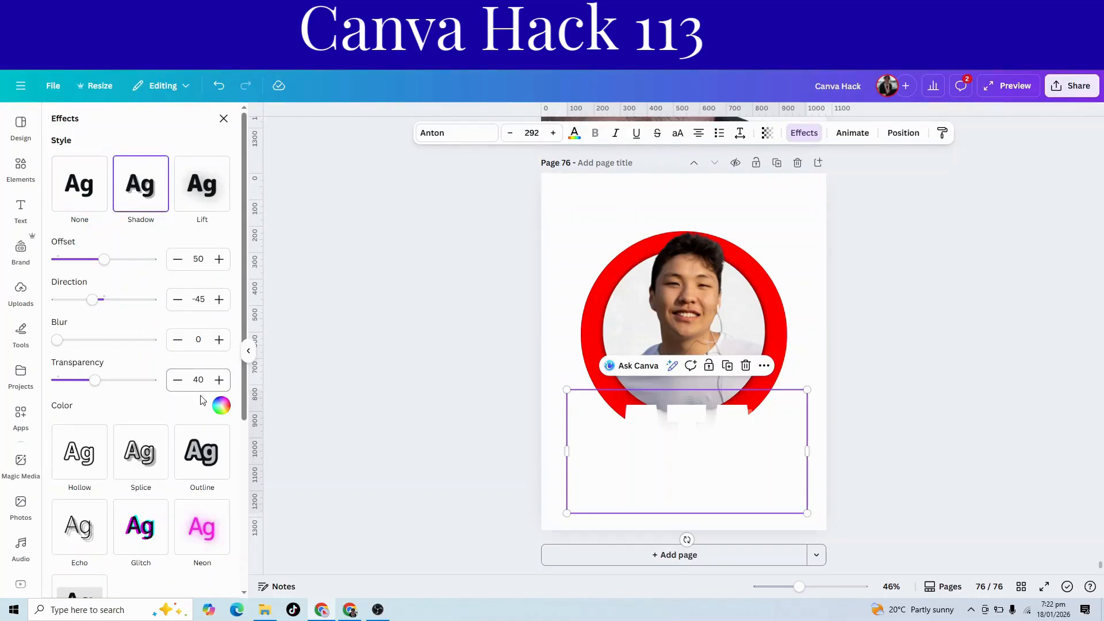
pyautogui.click(221, 406)
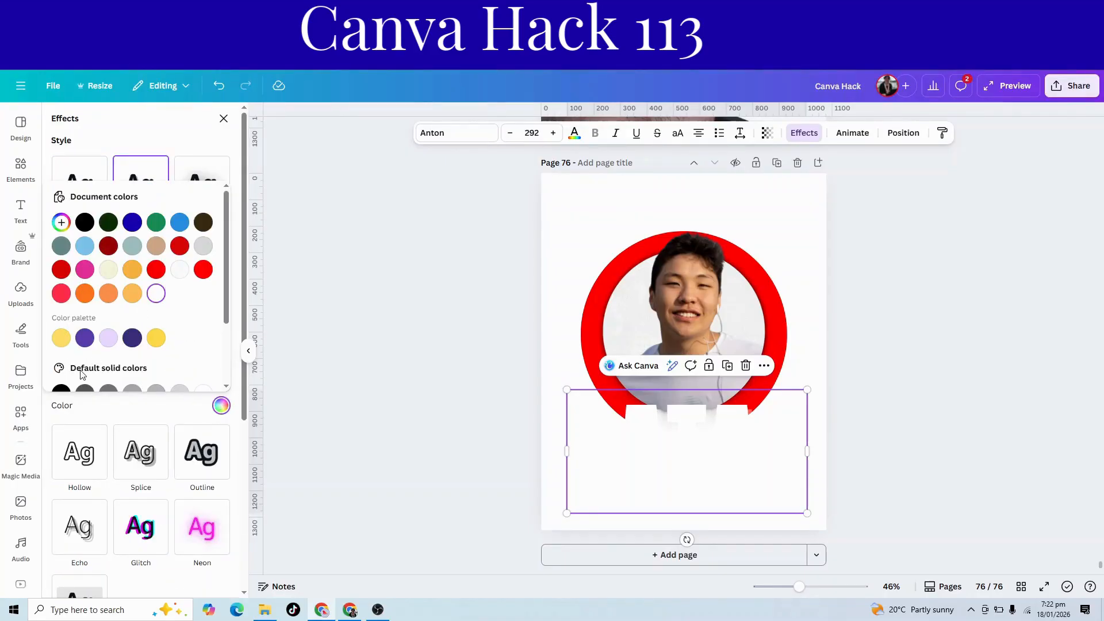
pyautogui.scroll(-1, 83, 375)
pyautogui.click(61, 336)
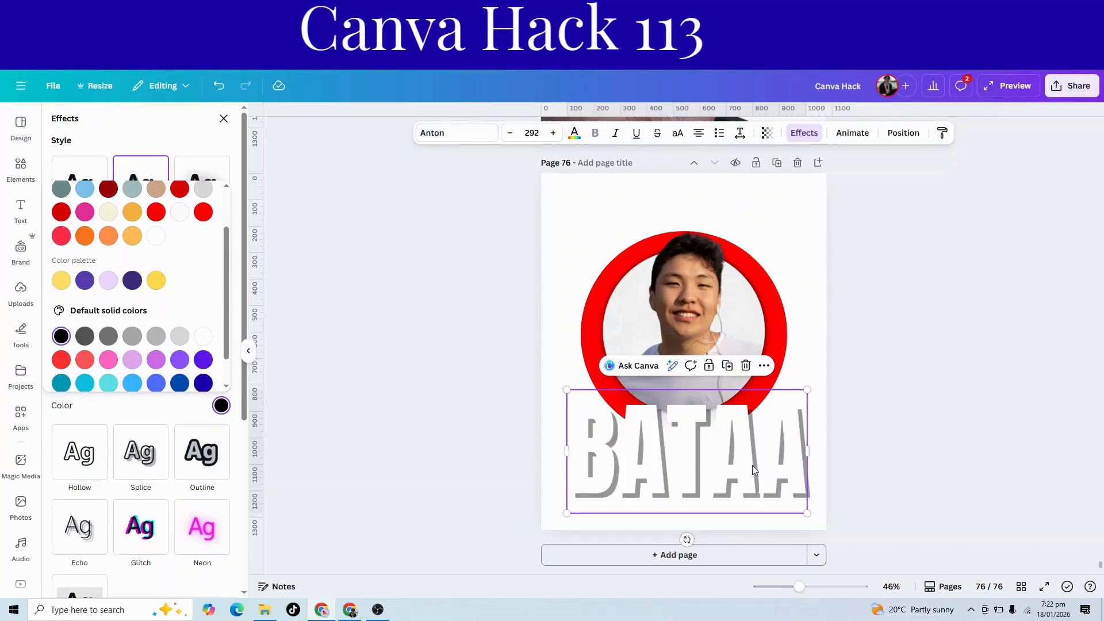
# Move the heading to the top of the page and place its layer beneath the red circle.
pyautogui.moveTo(790, 510); pyautogui.dragTo(785, 286)
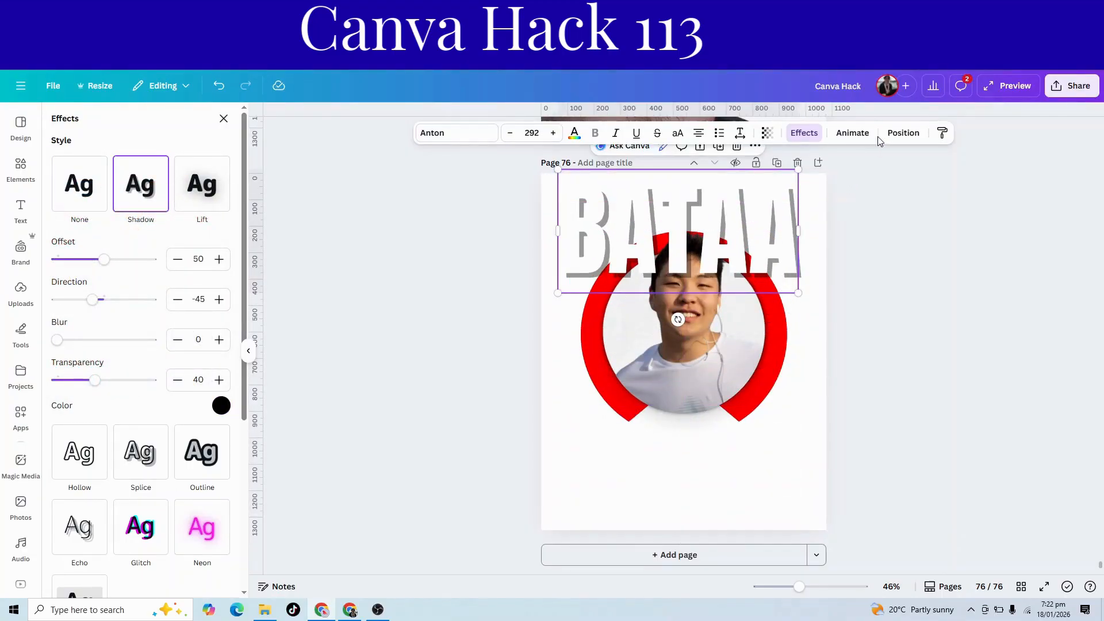
pyautogui.click(902, 133)
pyautogui.moveTo(180, 227); pyautogui.dragTo(190, 377)
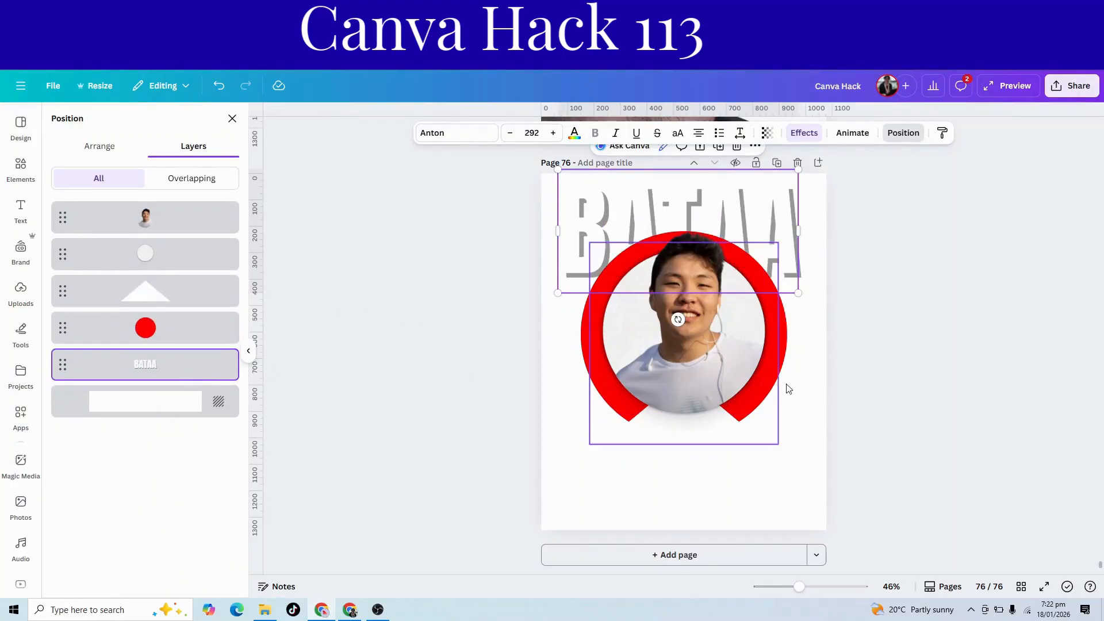
pyautogui.click(951, 413)
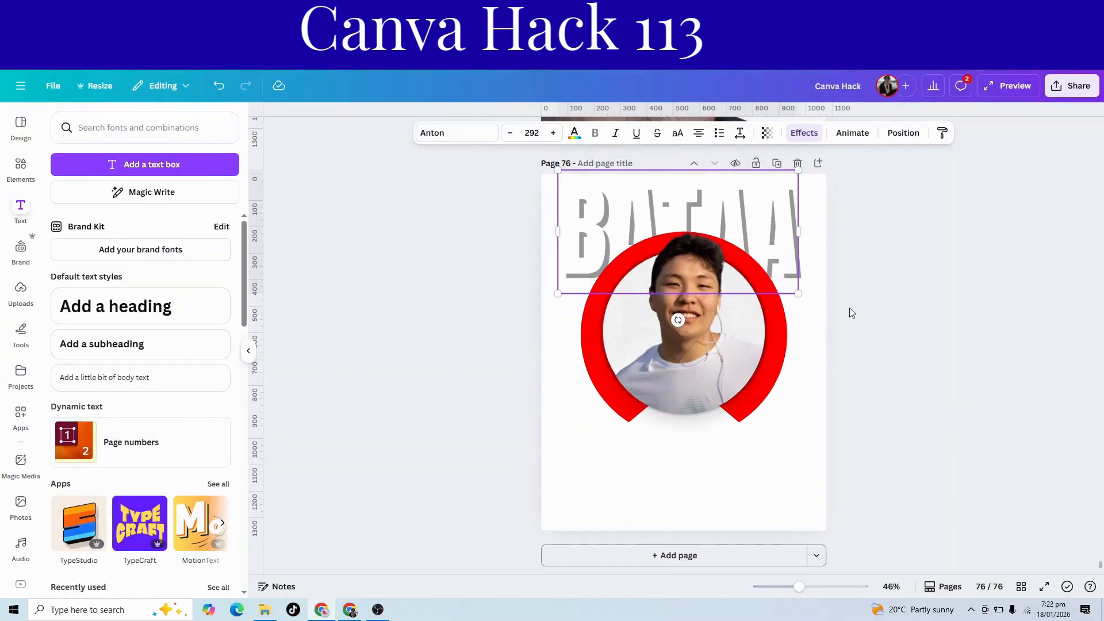
pyautogui.scroll(15, 852, 313)
pyautogui.click(713, 426)
pyautogui.rightClick(711, 426)
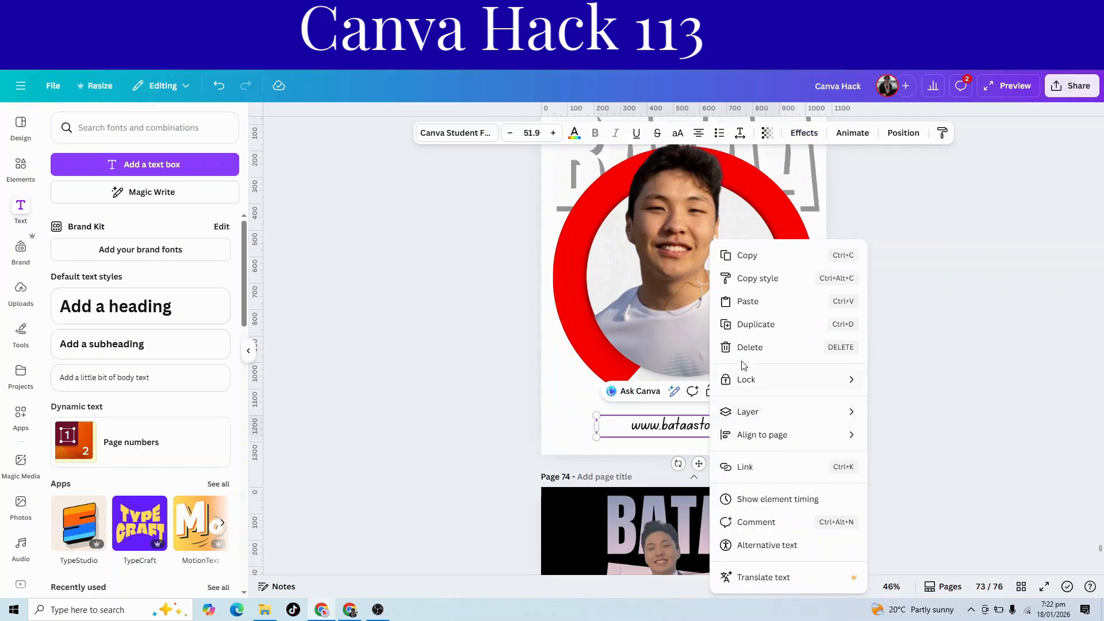
pyautogui.click(749, 278)
pyautogui.scroll(-10, 762, 405)
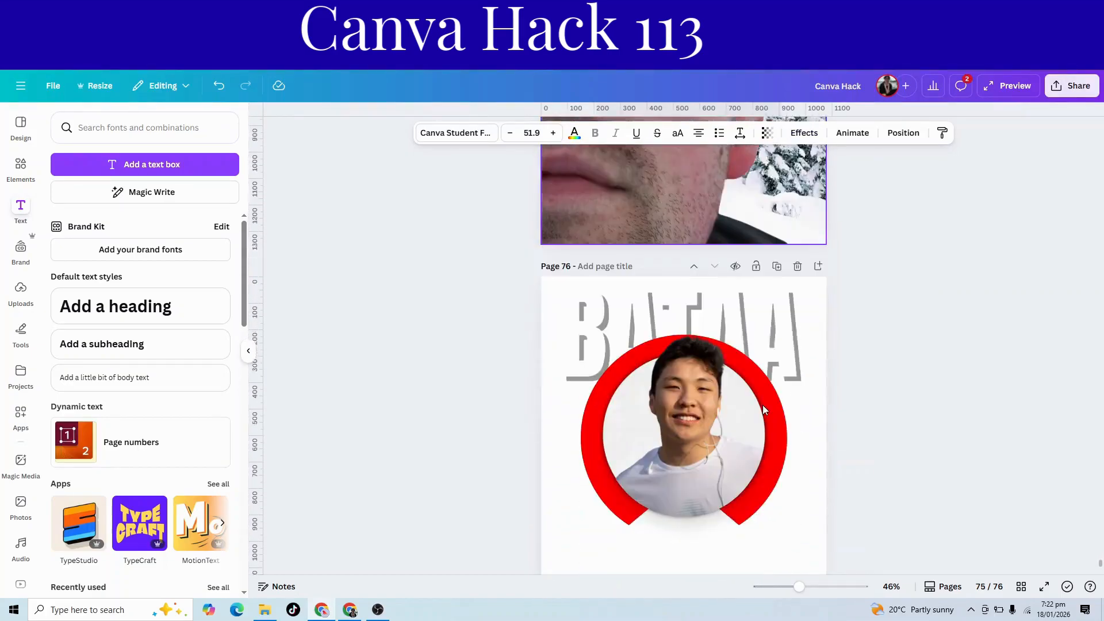
pyautogui.scroll(-2, 762, 405)
pyautogui.rightClick(667, 483)
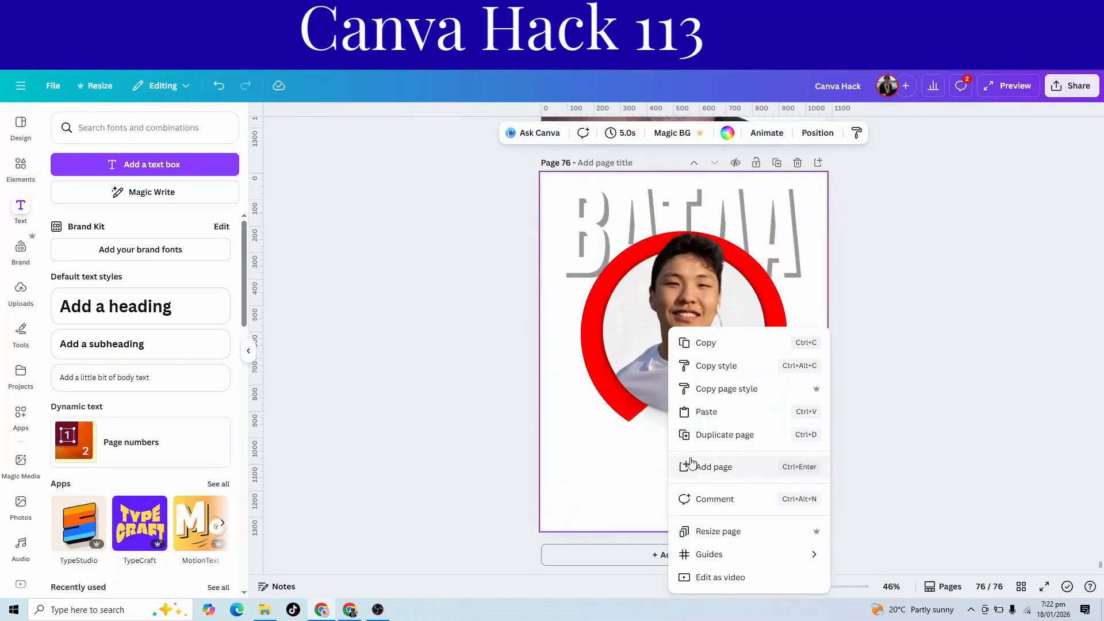
pyautogui.click(707, 410)
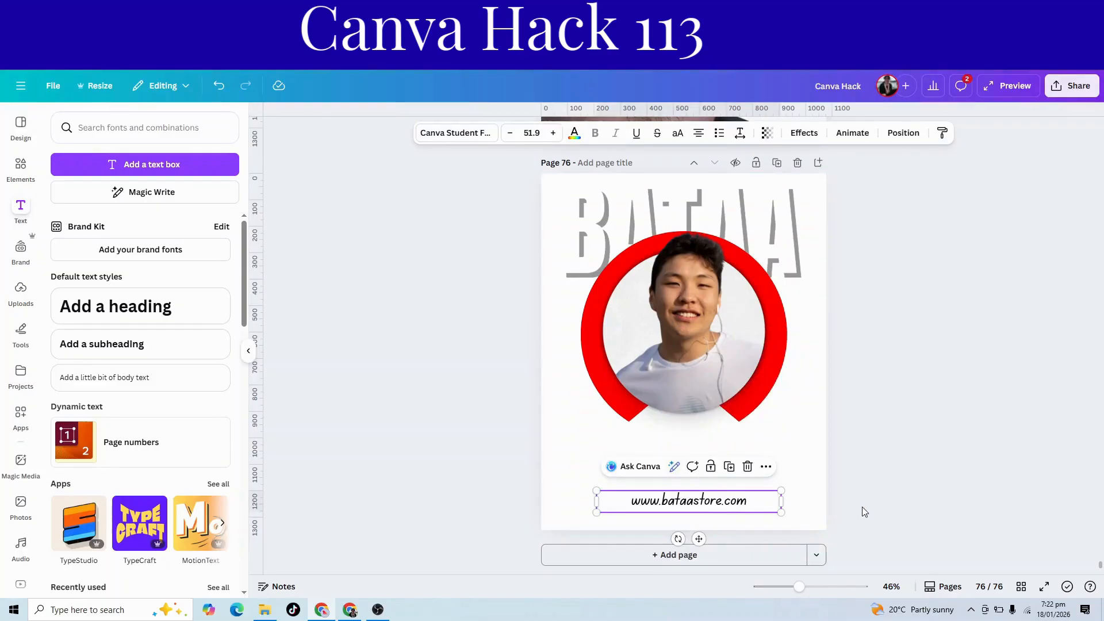
pyautogui.click(827, 503)
pyautogui.moveTo(507, 333); pyautogui.dragTo(779, 429)
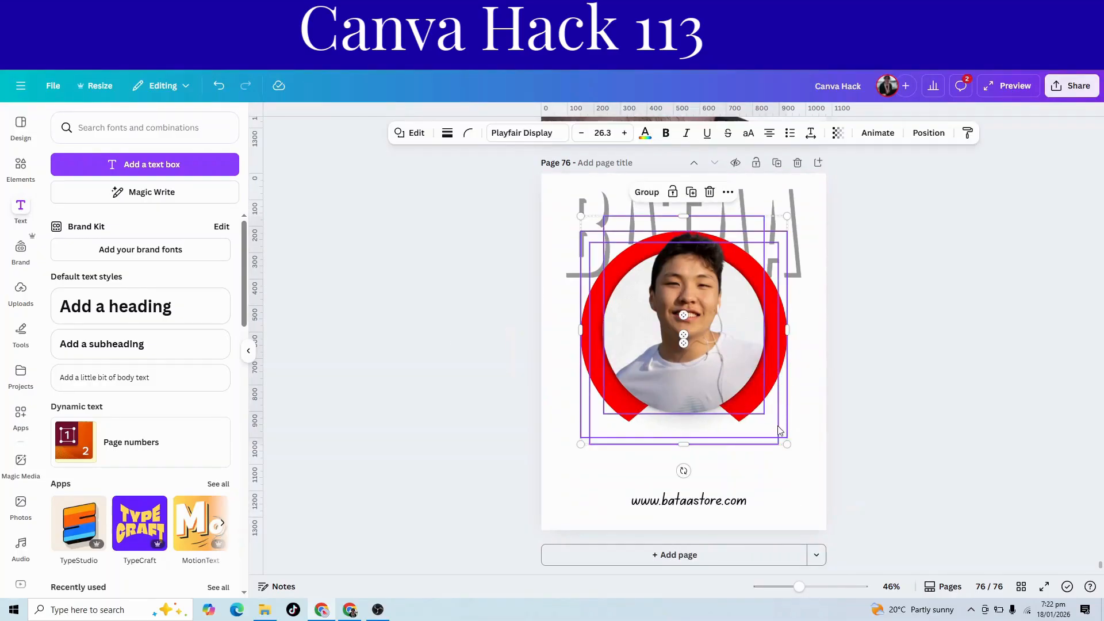
pyautogui.click(934, 485)
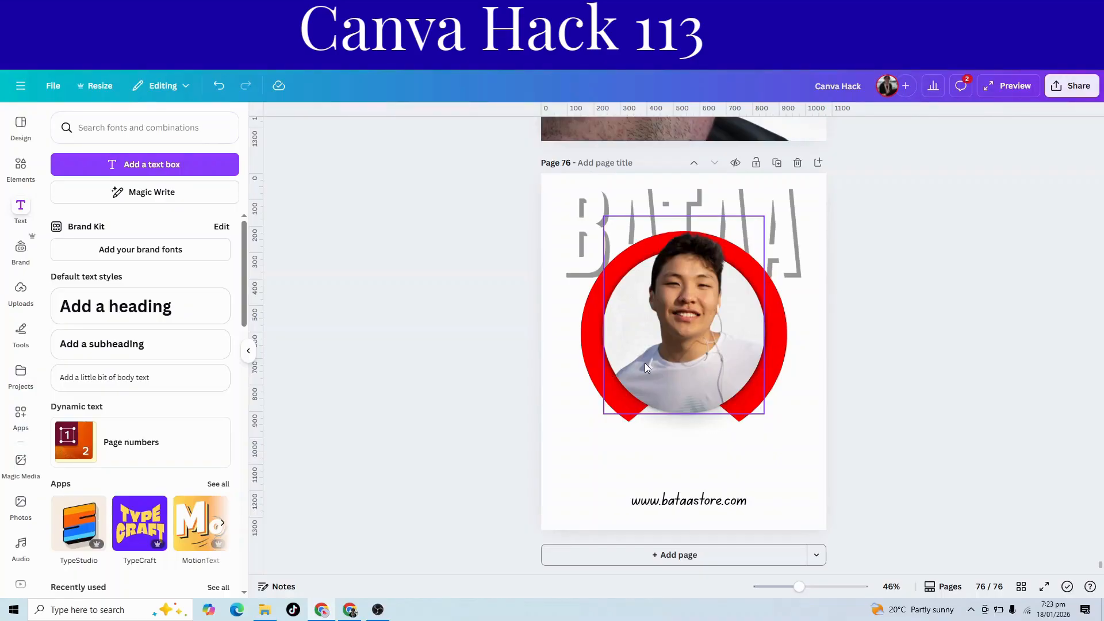
pyautogui.scroll(10, 696, 295)
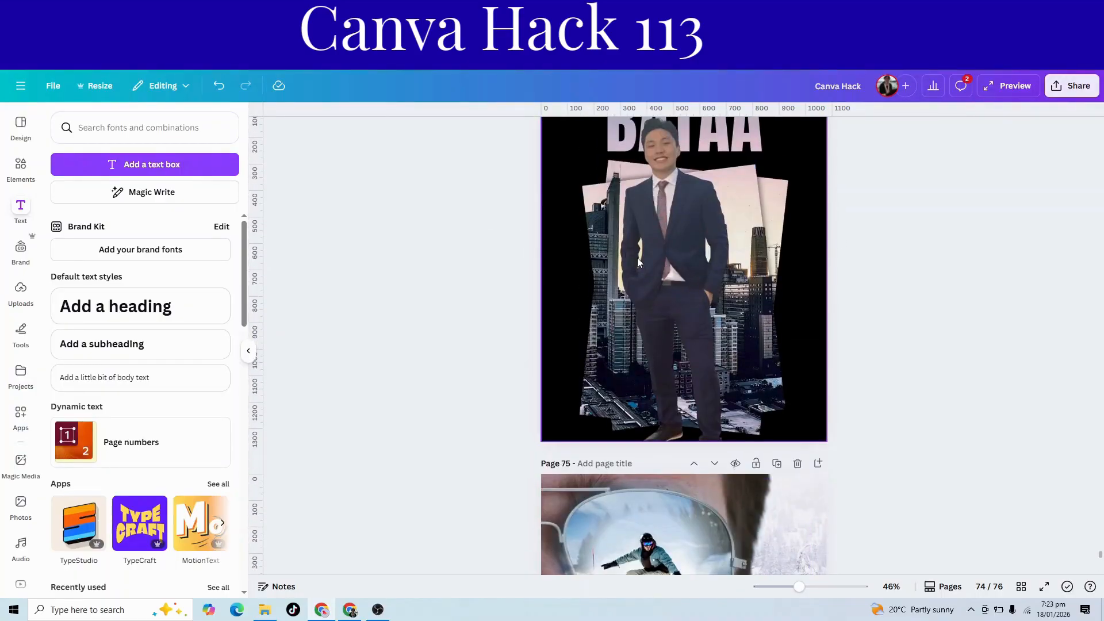
pyautogui.scroll(-10, 664, 277)
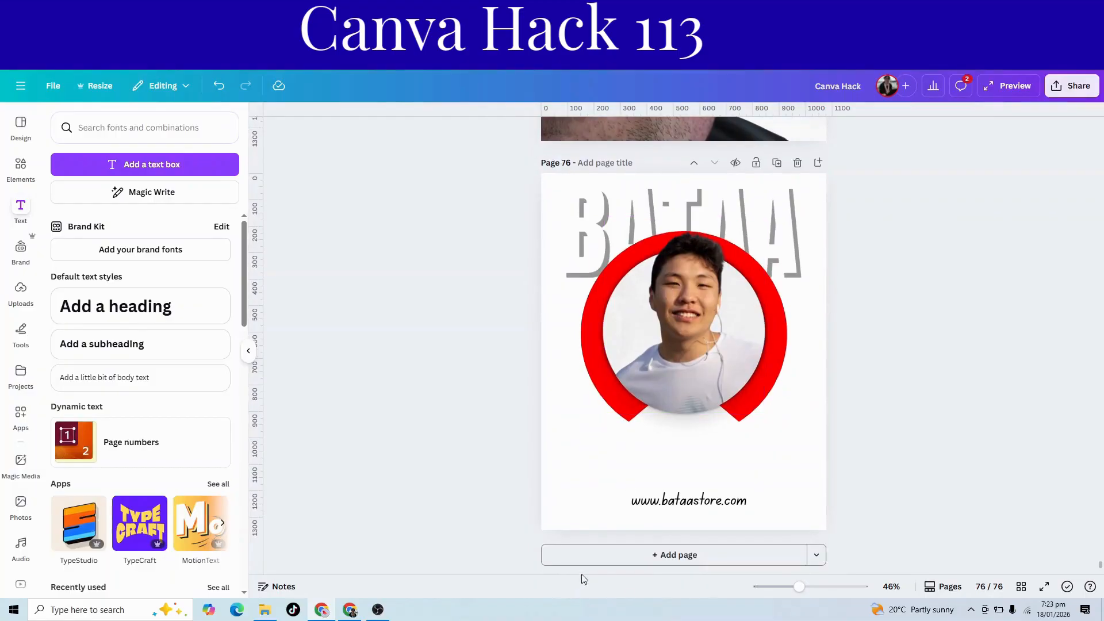
# Add a new page after page 76 and make its background black.
pyautogui.click(598, 553)
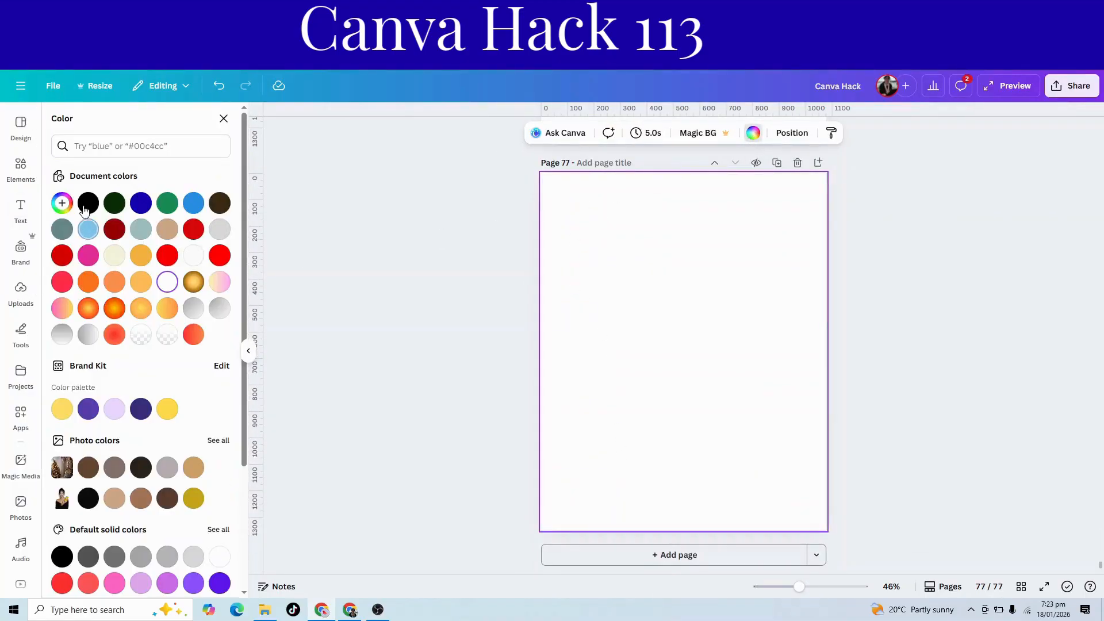
pyautogui.click(88, 203)
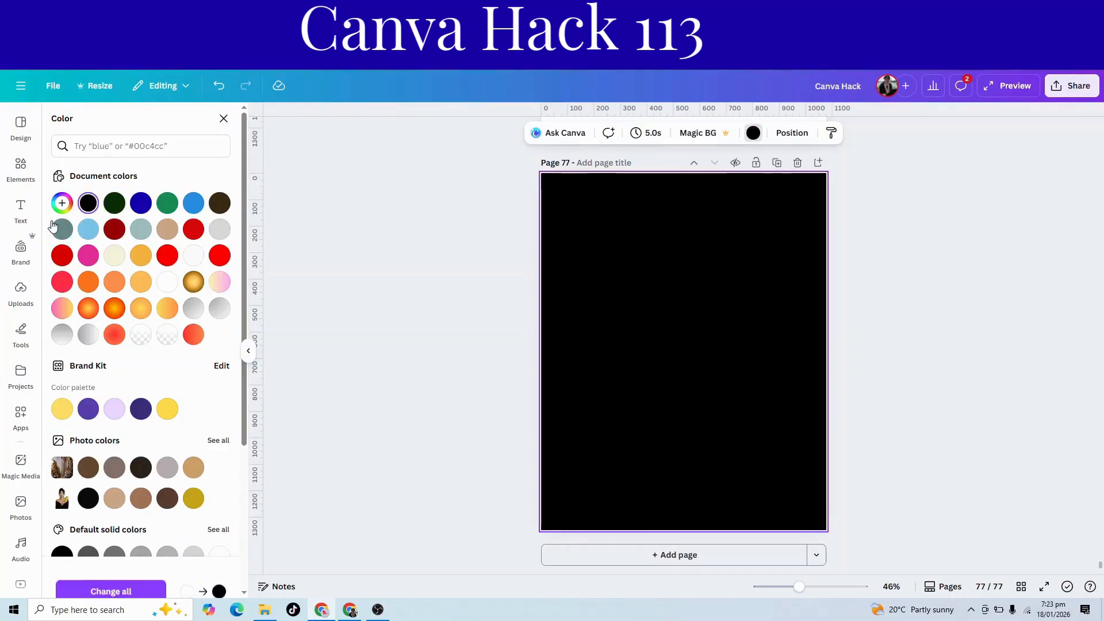
# Search the photos for PAPER and add a plain white portrait-format paper texture to the black page.
pyautogui.click(20, 514)
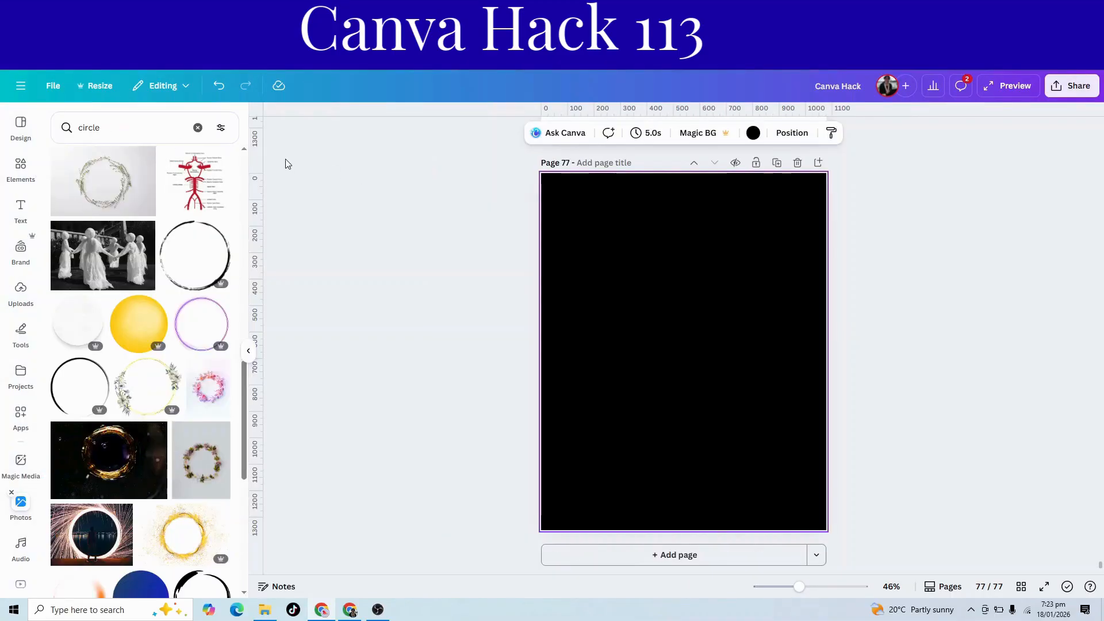
pyautogui.click(197, 127)
pyautogui.write('PAPER')
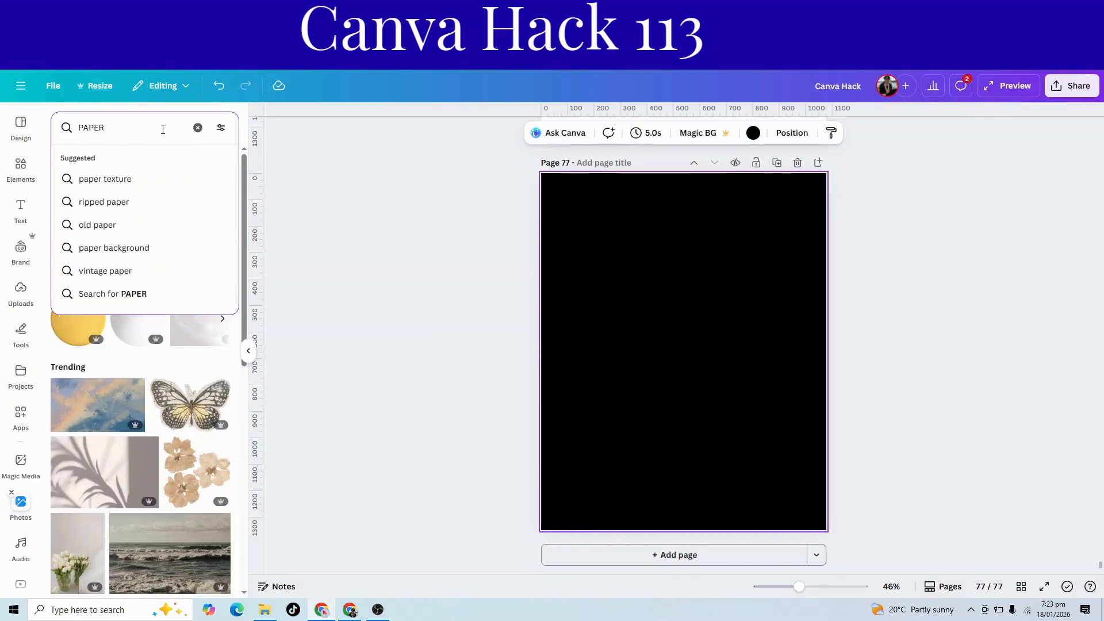
pyautogui.click(113, 293)
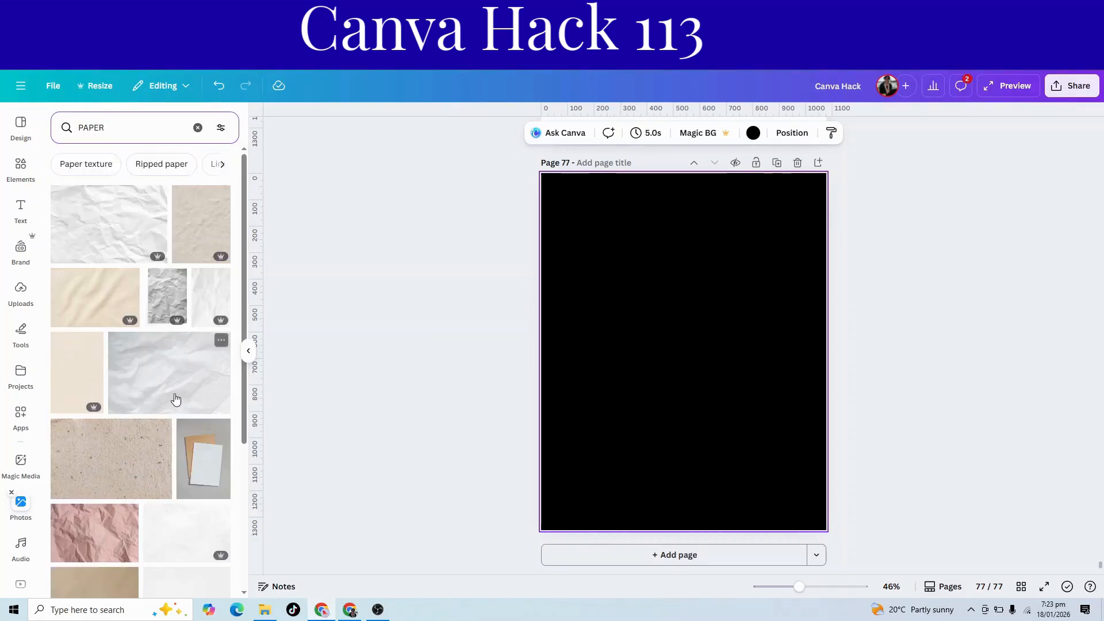
pyautogui.scroll(-6, 177, 389)
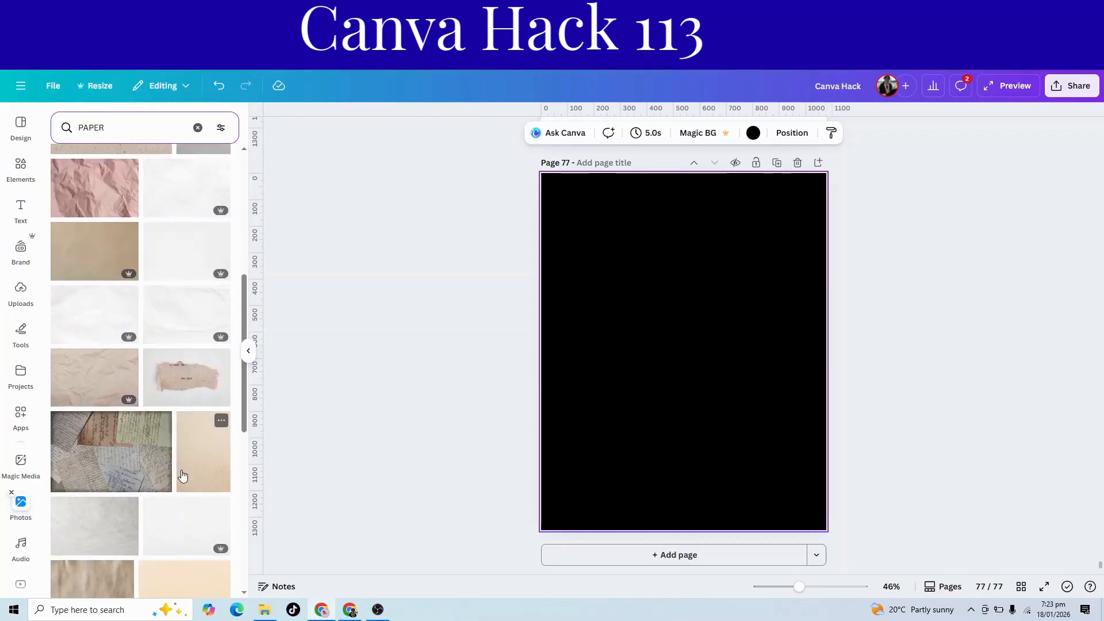
pyautogui.scroll(-2, 199, 472)
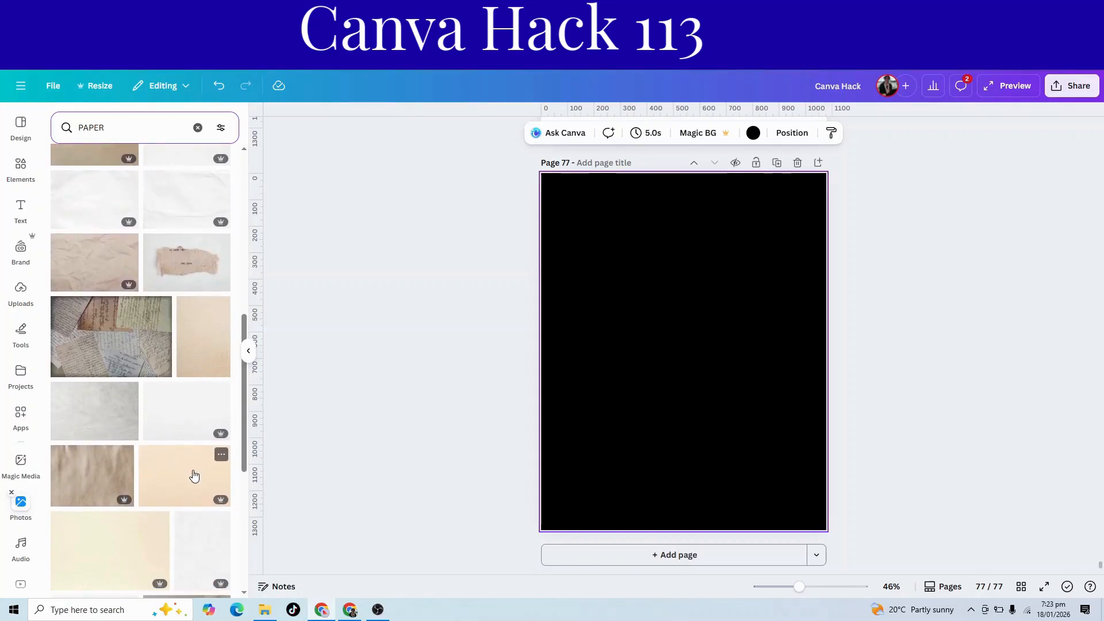
pyautogui.click(213, 553)
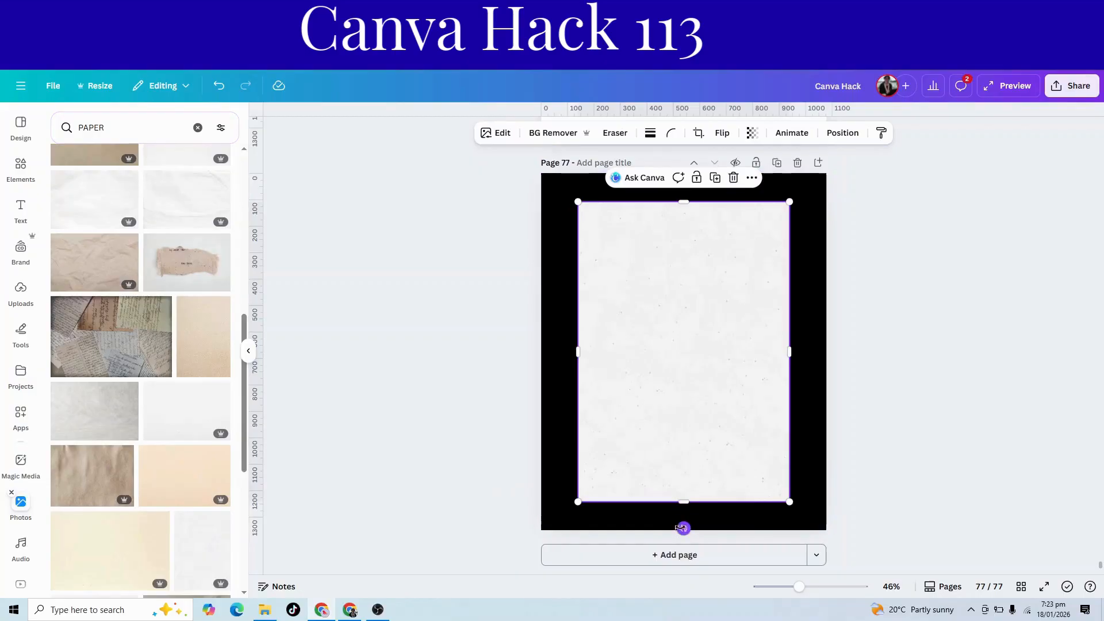
# Tilt the paper slightly clockwise, duplicate it, and tilt the copy the opposite way so the two sheets cross.
pyautogui.moveTo(683, 529); pyautogui.dragTo(652, 528)
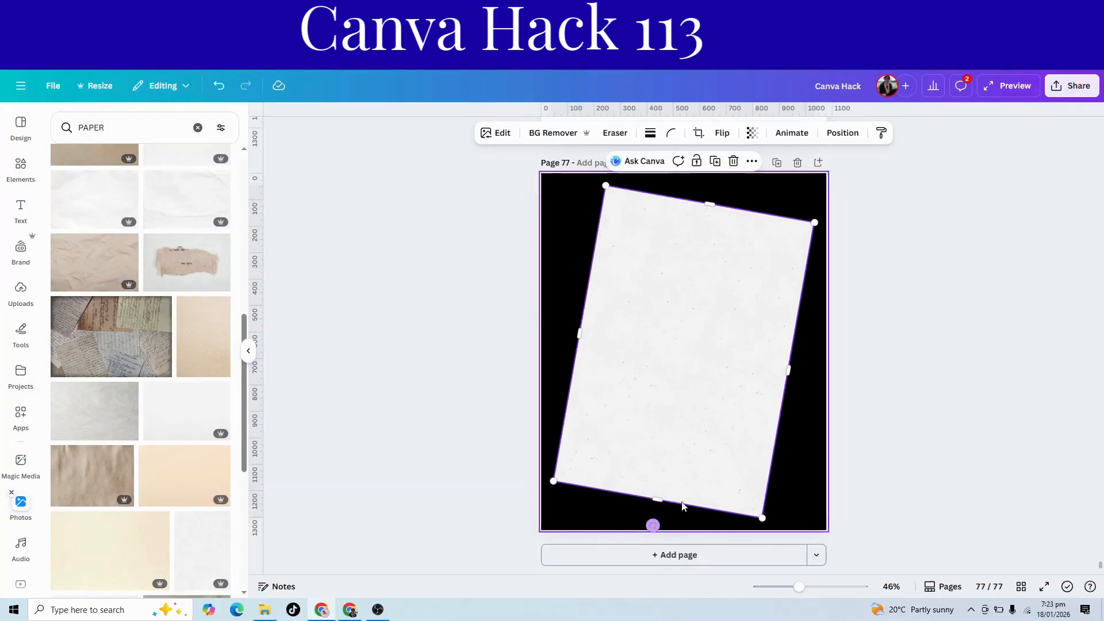
pyautogui.click(715, 165)
pyautogui.moveTo(658, 528); pyautogui.dragTo(726, 535)
pyautogui.moveTo(710, 483); pyautogui.dragTo(704, 477)
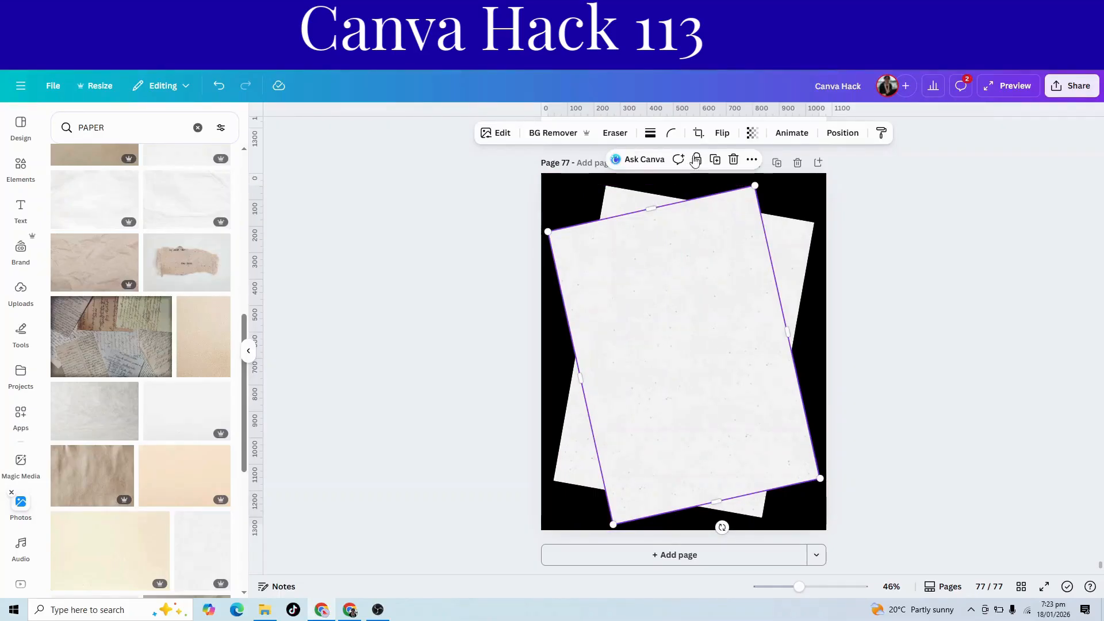
# Apply a Glow shadow to the front paper sheet and enlarge it slightly to match the sheet behind.
pyautogui.click(498, 133)
pyautogui.click(83, 489)
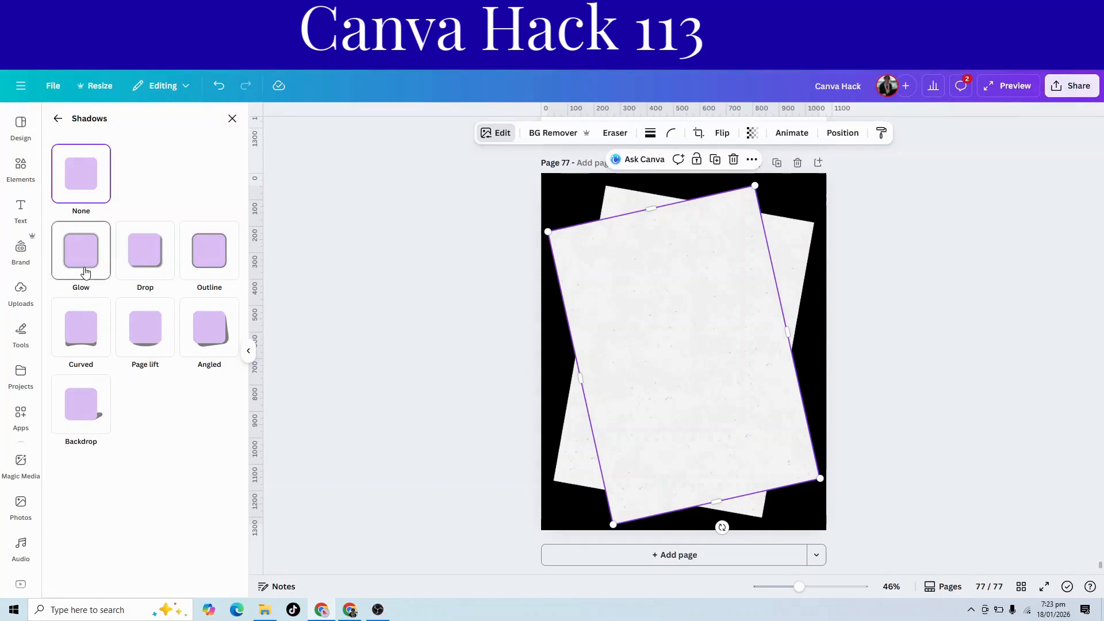
pyautogui.click(85, 270)
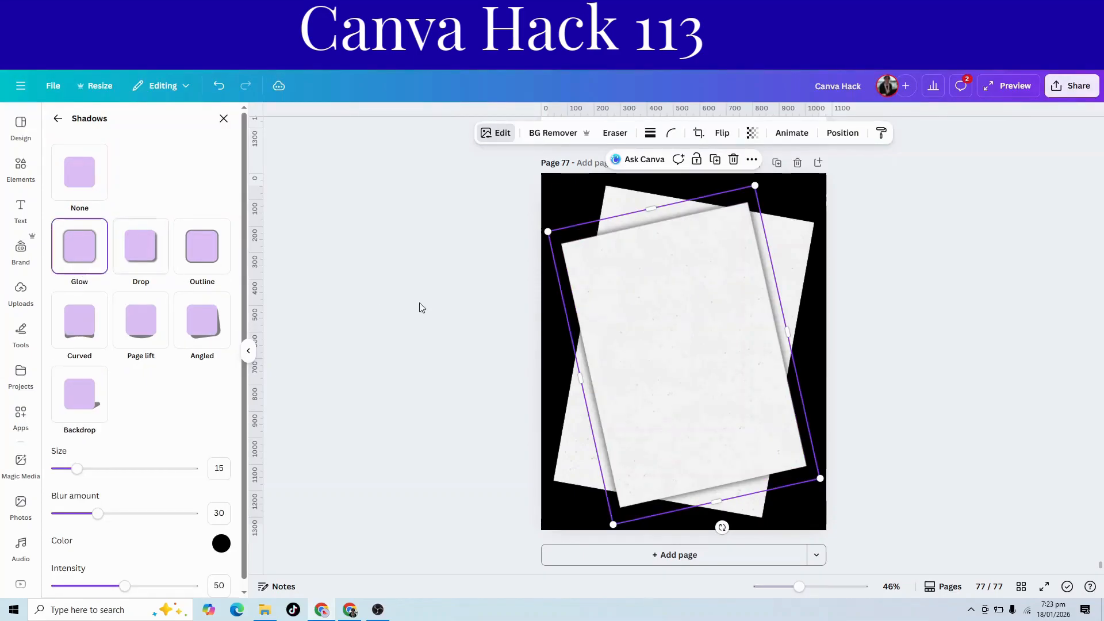
pyautogui.moveTo(548, 232); pyautogui.dragTo(531, 217)
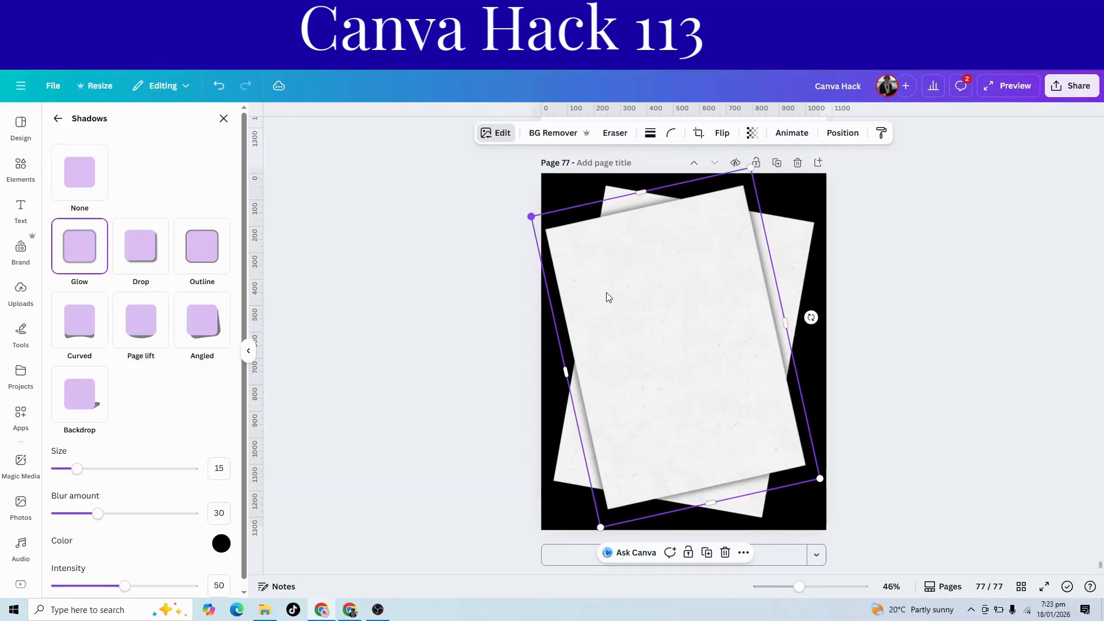
pyautogui.moveTo(653, 336); pyautogui.dragTo(660, 340)
# Scale down both paper sheets together and move them lower on the page to leave room for a heading.
pyautogui.moveTo(443, 253); pyautogui.dragTo(764, 447)
pyautogui.moveTo(829, 178); pyautogui.dragTo(803, 225)
pyautogui.moveTo(711, 321); pyautogui.dragTo(713, 322)
# Copy the BATAA heading from page 76 and paste it onto page 77.
pyautogui.scroll(7, 713, 322)
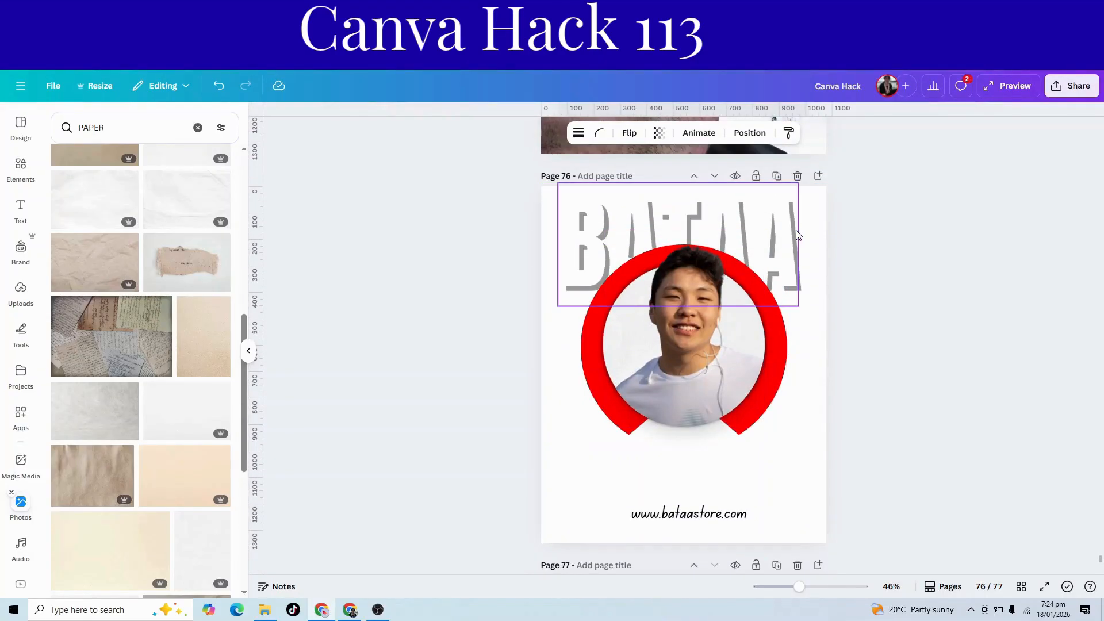
pyautogui.click(797, 235)
pyautogui.rightClick(791, 234)
pyautogui.click(803, 247)
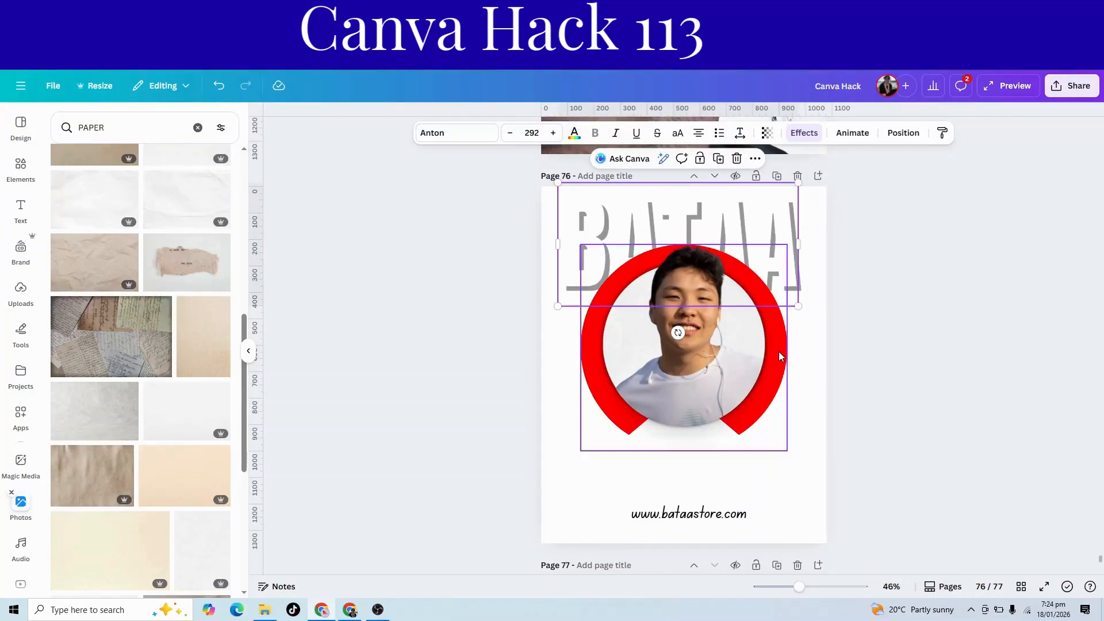
pyautogui.scroll(-6, 774, 359)
pyautogui.rightClick(652, 233)
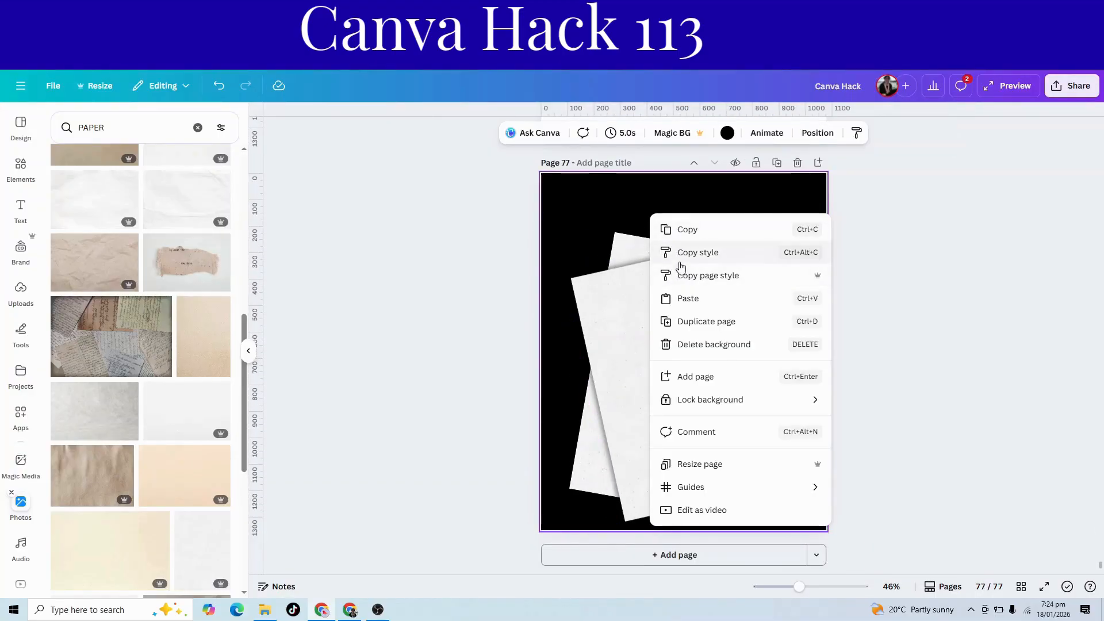
pyautogui.click(681, 299)
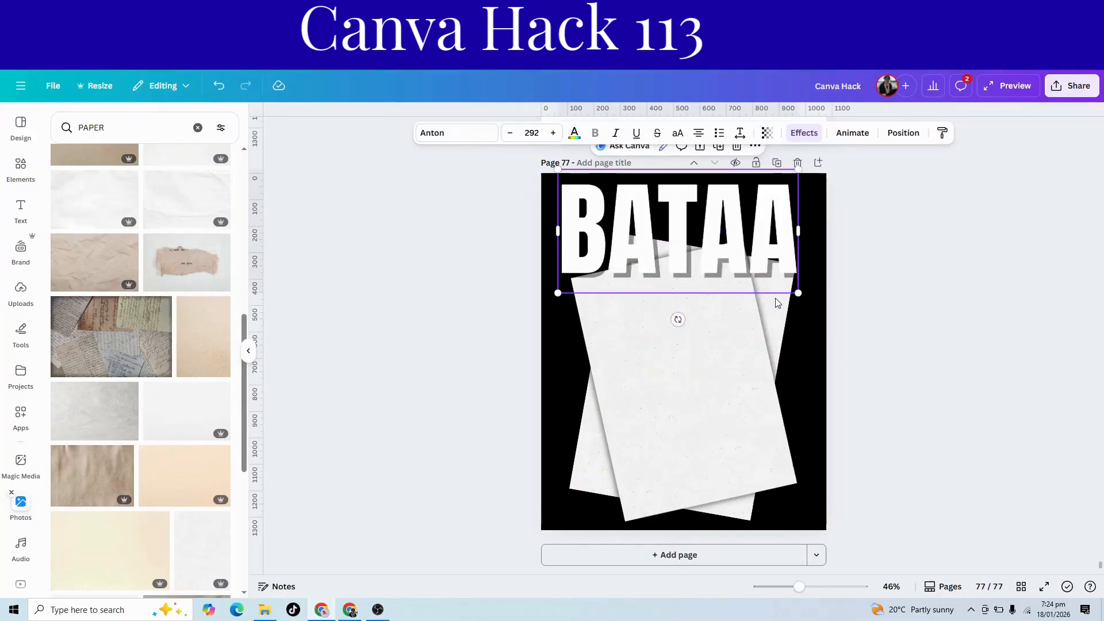
# Shrink the pasted BATAA heading and centre it at the top of page 77 above the papers.
pyautogui.moveTo(796, 292); pyautogui.dragTo(702, 253)
pyautogui.moveTo(647, 227); pyautogui.dragTo(673, 211)
pyautogui.click(505, 350)
# Scale both paper sheets down a little further and centre them beneath the BATAA heading.
pyautogui.moveTo(480, 356); pyautogui.dragTo(717, 410)
pyautogui.moveTo(808, 230); pyautogui.dragTo(796, 244)
pyautogui.moveTo(687, 358); pyautogui.dragTo(695, 346)
pyautogui.click(924, 387)
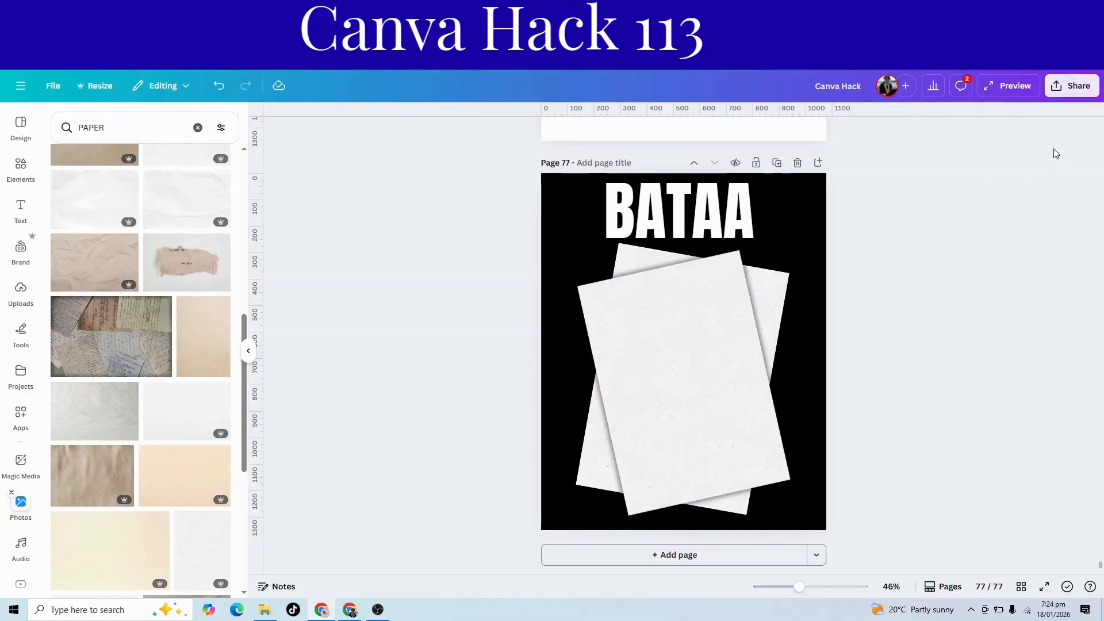
# Copy page 77 to the clipboard as an image through the design's sharing options.
pyautogui.click(1080, 100)
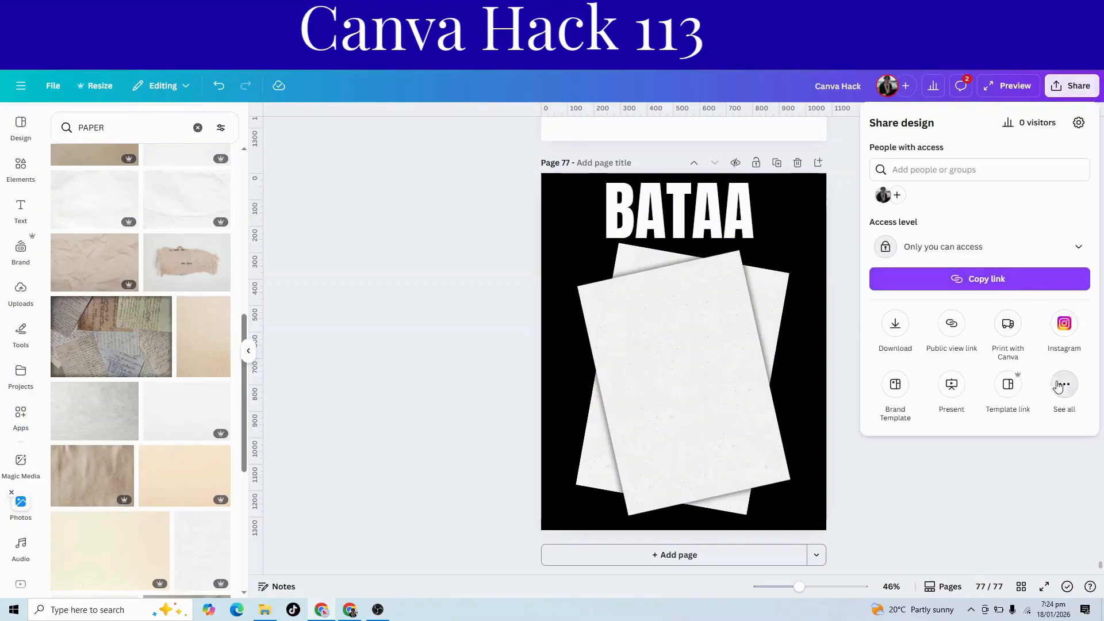
pyautogui.click(1062, 377)
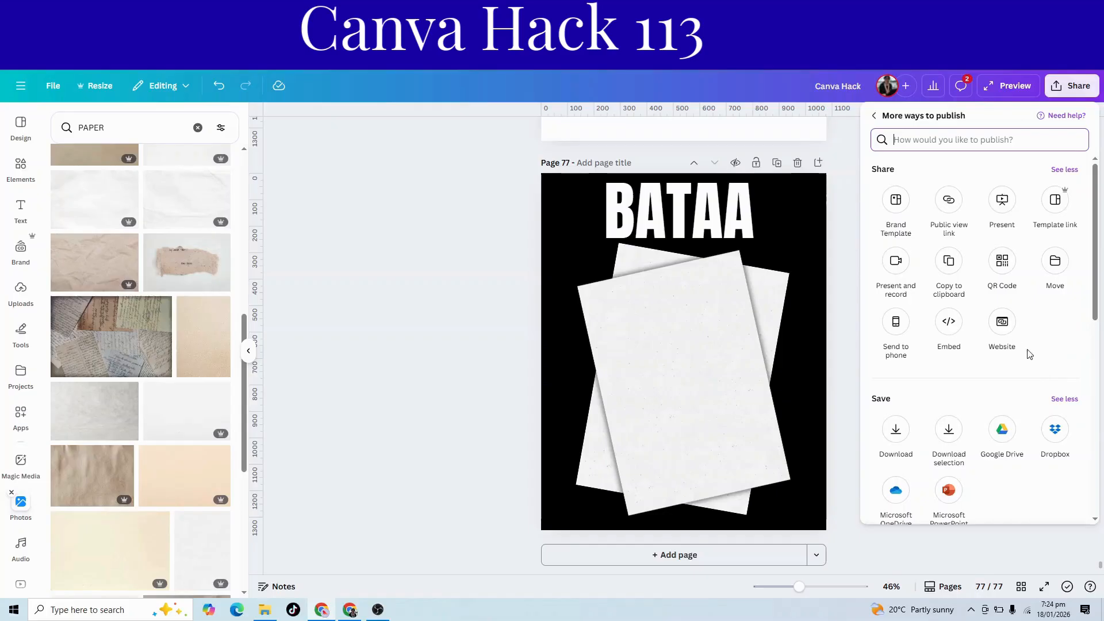
pyautogui.click(949, 262)
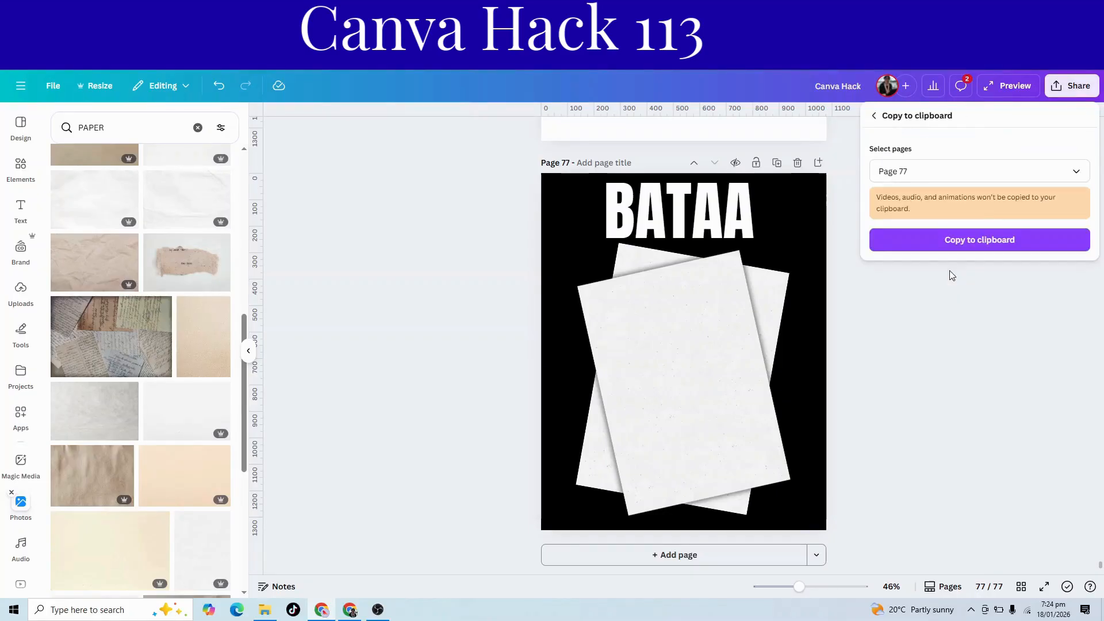
pyautogui.click(974, 246)
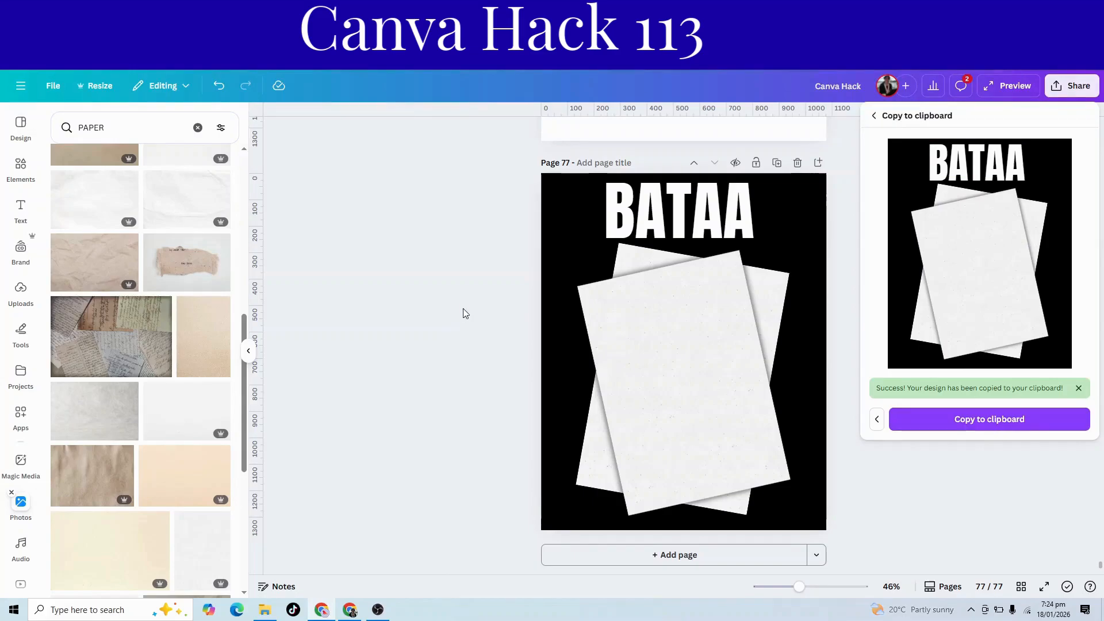
# Delete both paper sheets and the BATAA heading from page 77, leaving only the black background.
pyautogui.click(723, 444)
pyautogui.click(660, 398)
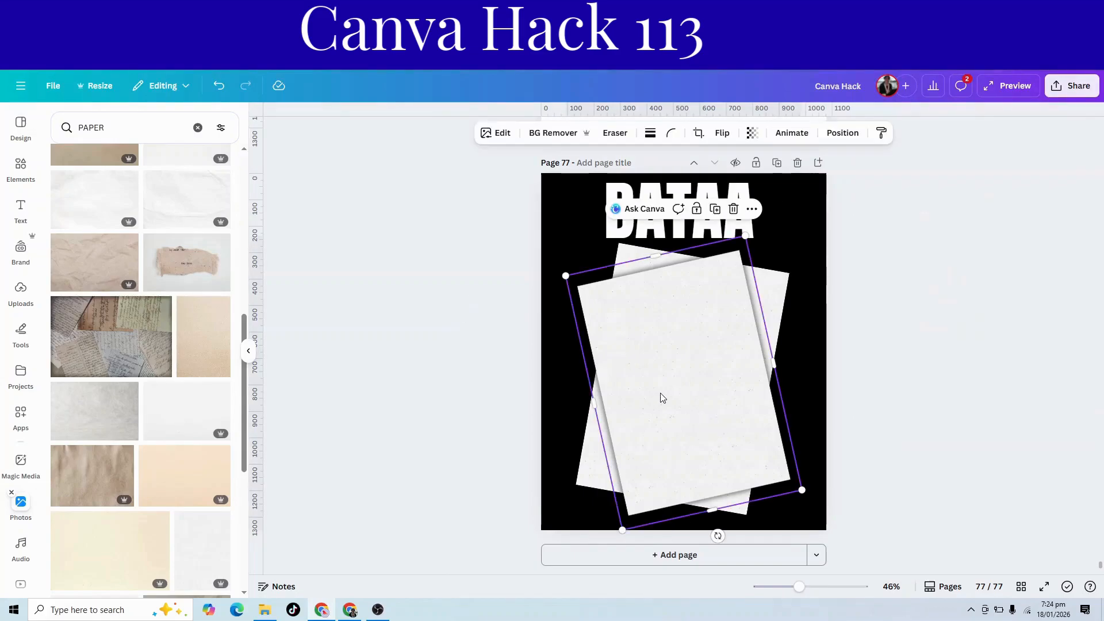
pyautogui.press('Delete')
pyautogui.click(661, 371)
pyautogui.press('Delete')
pyautogui.click(675, 224)
pyautogui.press('Delete')
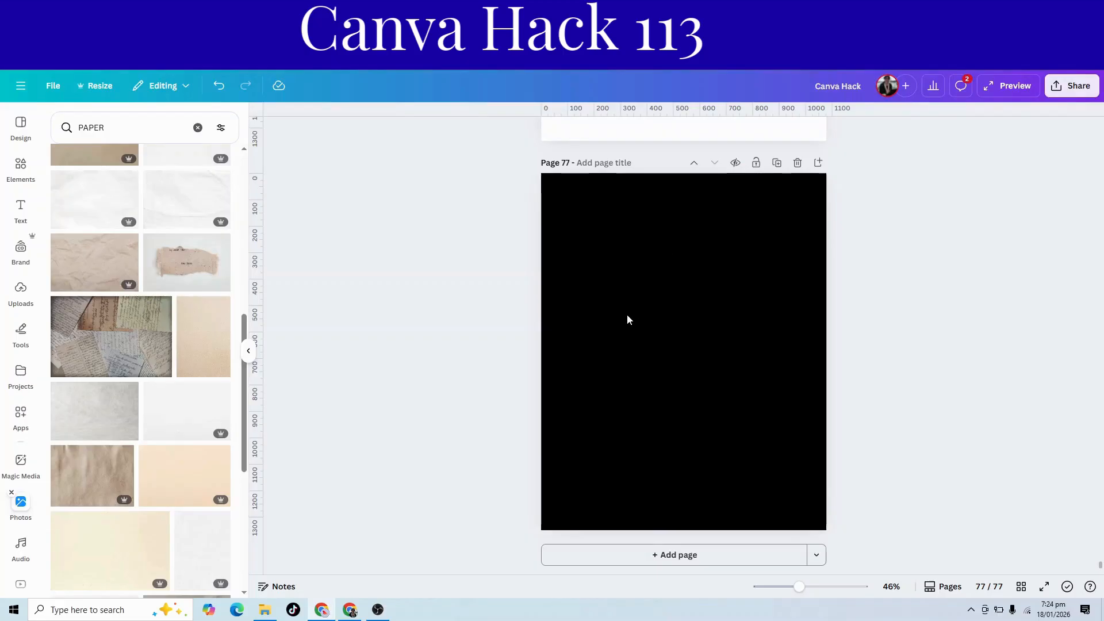
# Paste the copied page image onto the empty black page and move it to the page's right side.
pyautogui.rightClick(626, 320)
pyautogui.click(664, 364)
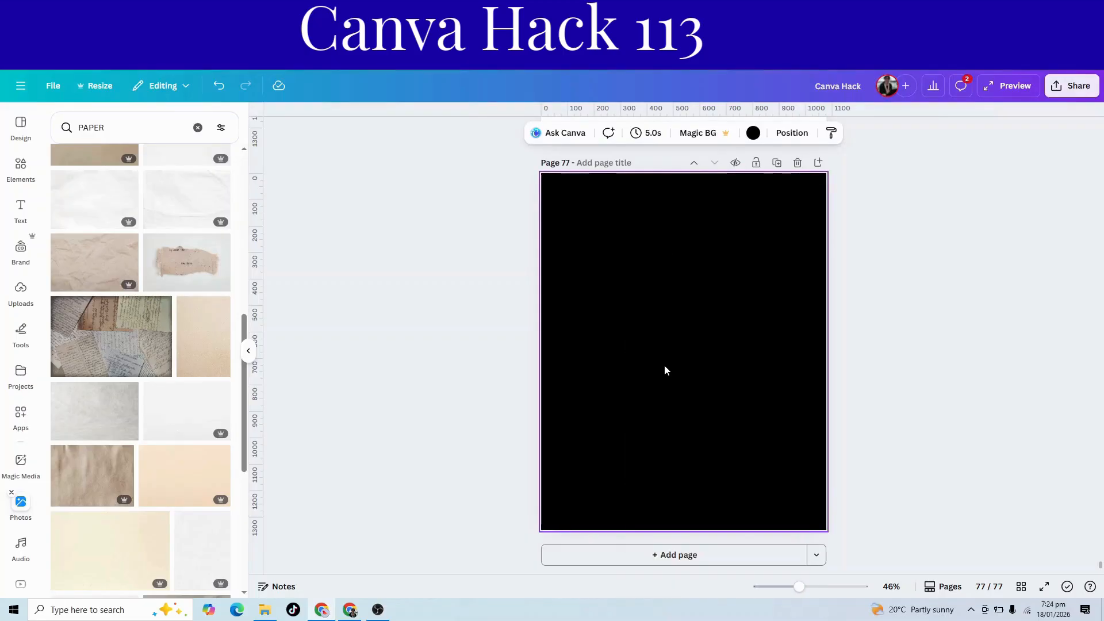
pyautogui.moveTo(664, 364); pyautogui.dragTo(763, 364)
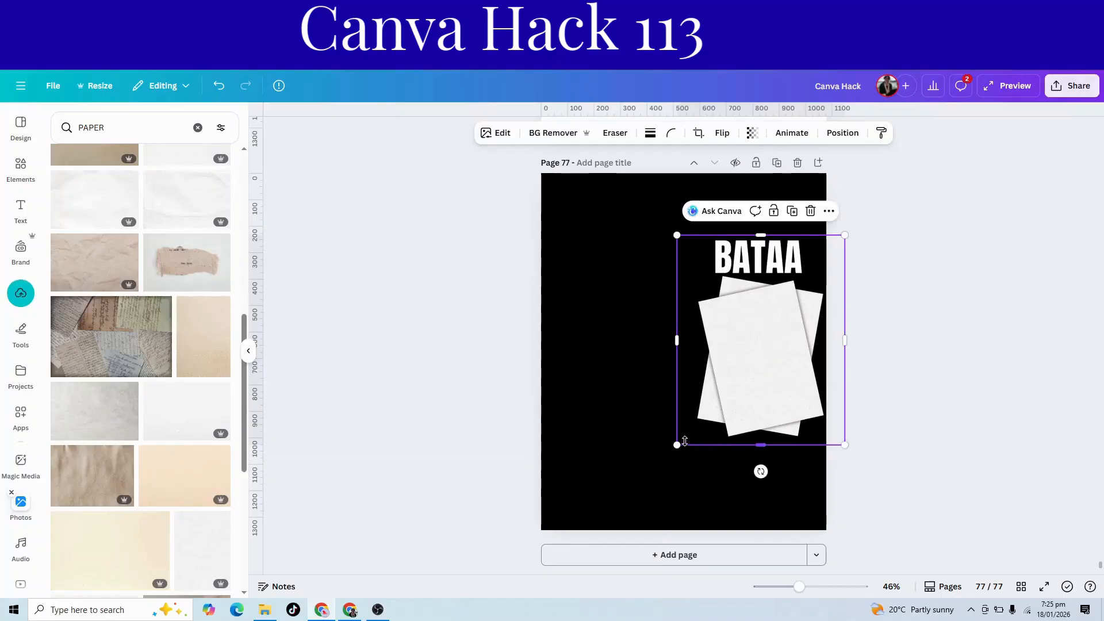
# Add the uploaded photo of the suited man before a city skyline, scaled down on the page's left side.
pyautogui.click(18, 305)
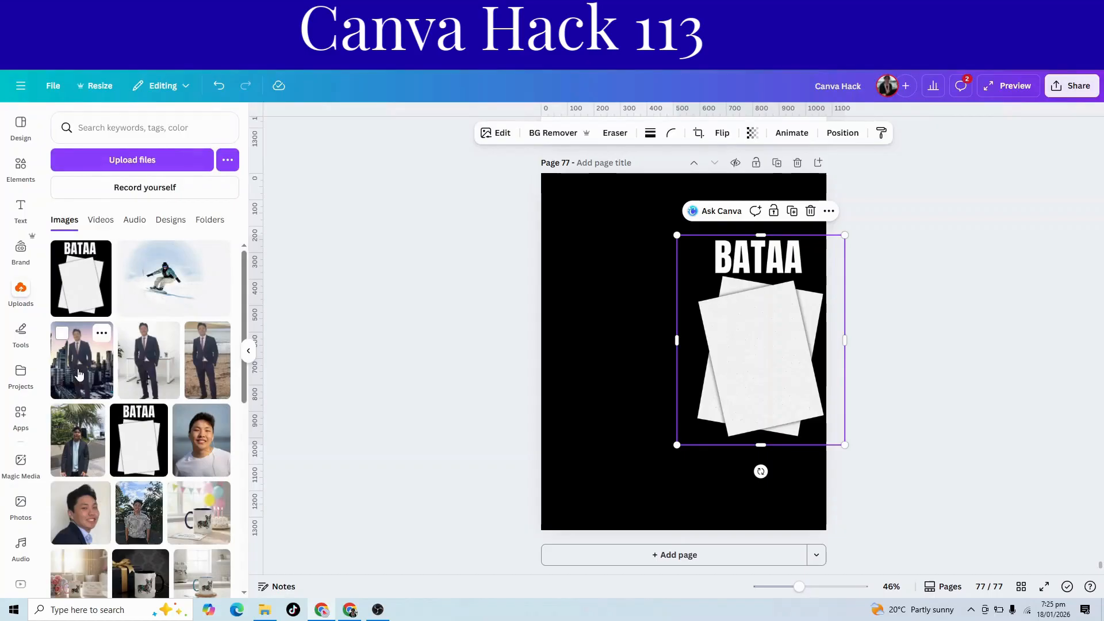
pyautogui.click(80, 374)
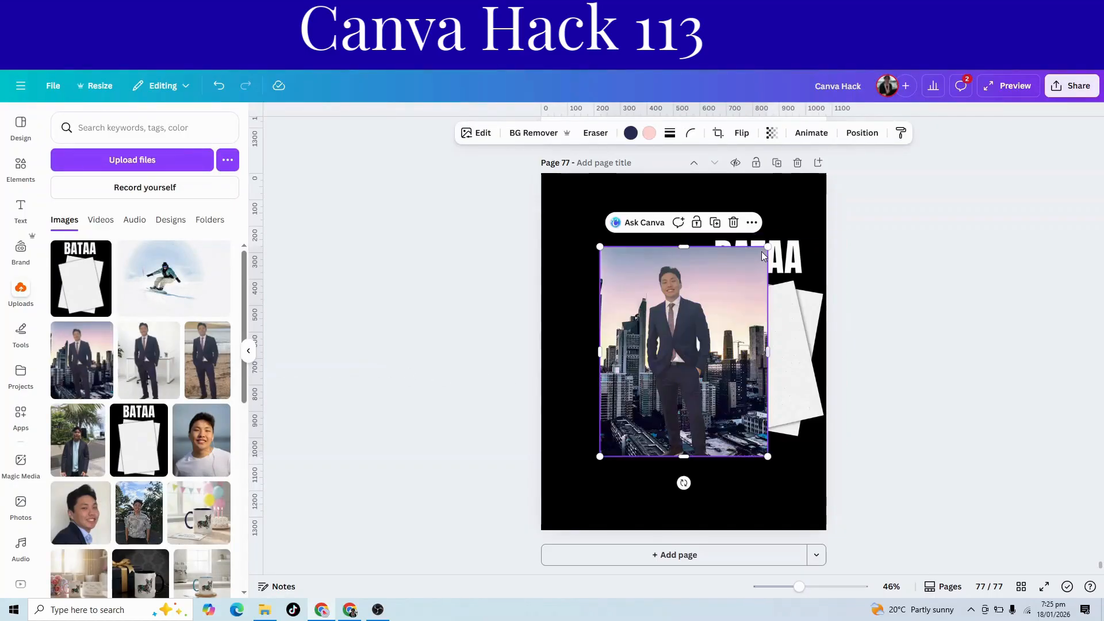
pyautogui.moveTo(763, 249); pyautogui.dragTo(635, 304)
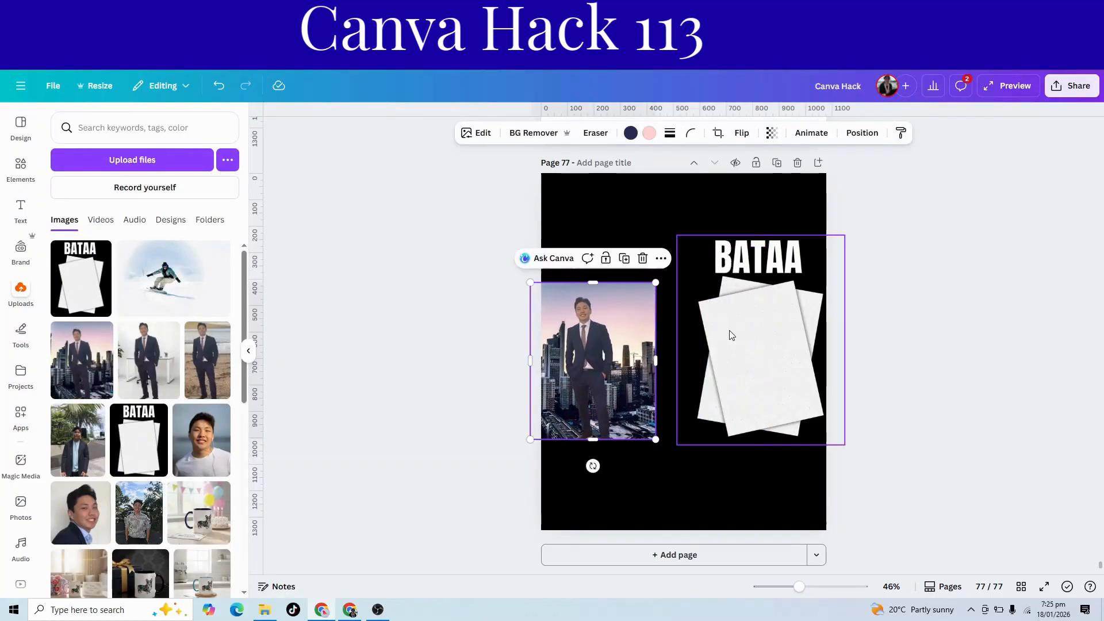
# Enlarge the skyline photo to match the size and vertical position of the BATAA page image beside it.
pyautogui.click(730, 334)
pyautogui.click(534, 309)
pyautogui.moveTo(529, 282); pyautogui.dragTo(490, 234)
pyautogui.click(747, 345)
pyautogui.click(561, 289)
pyautogui.click(764, 321)
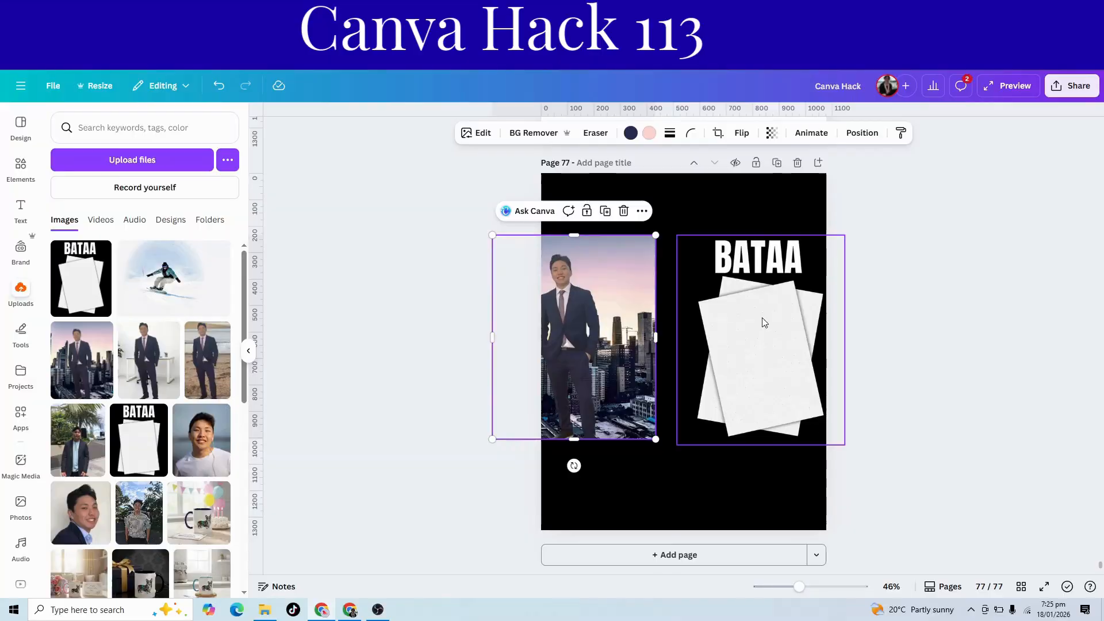
pyautogui.click(650, 436)
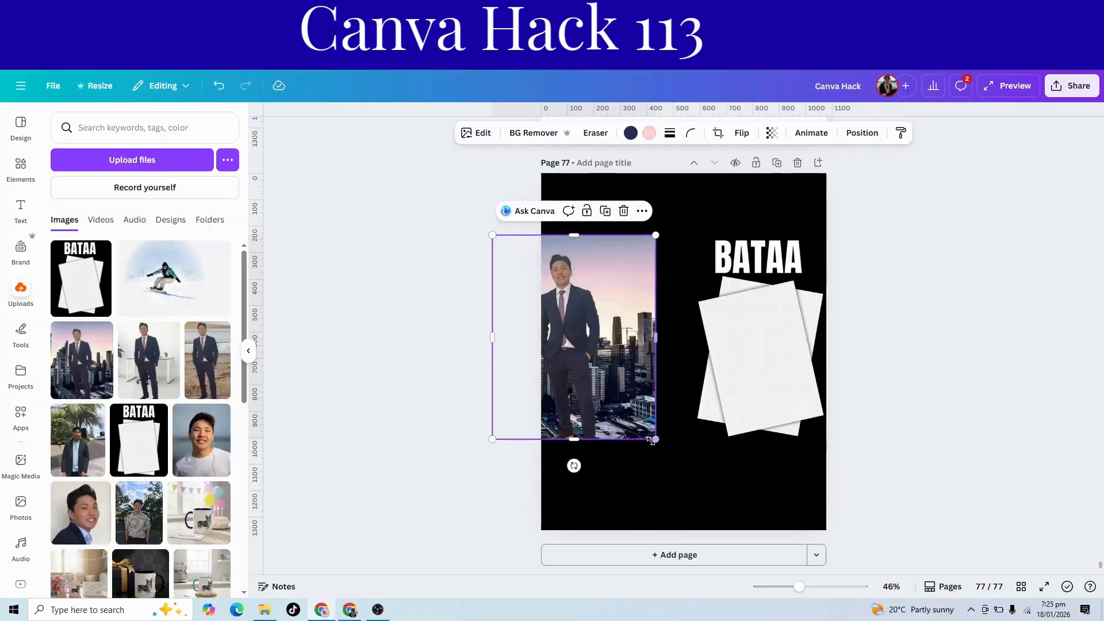
pyautogui.moveTo(655, 440); pyautogui.dragTo(664, 447)
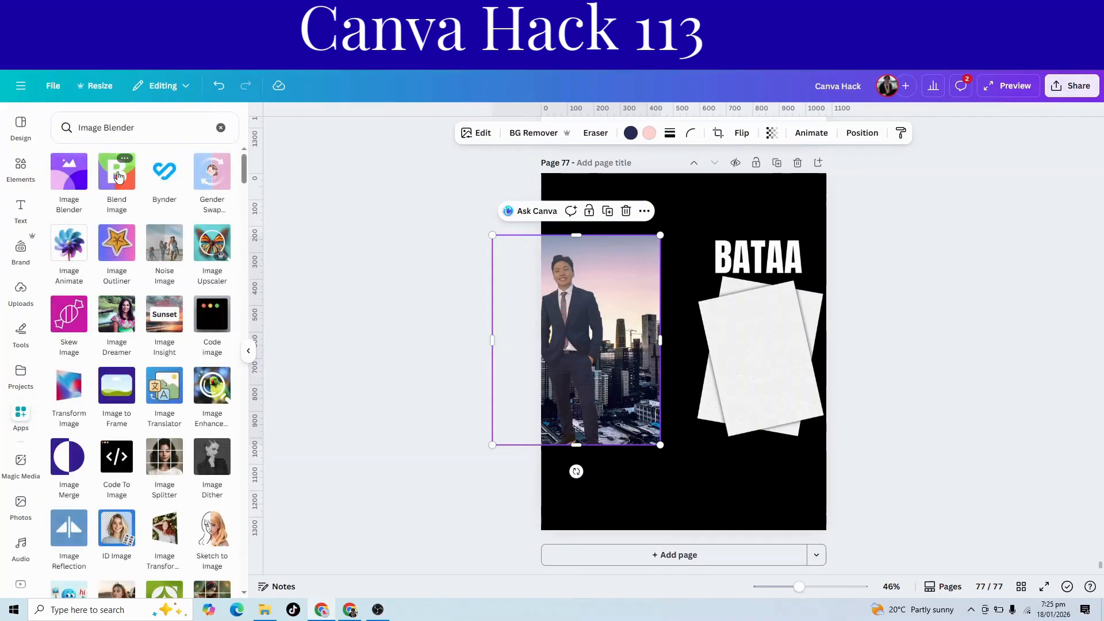
# Set up a Multiply blend in the Blend Image app with the BATAA page image as bottom layer and the skyline photo as top layer.
pyautogui.click(117, 175)
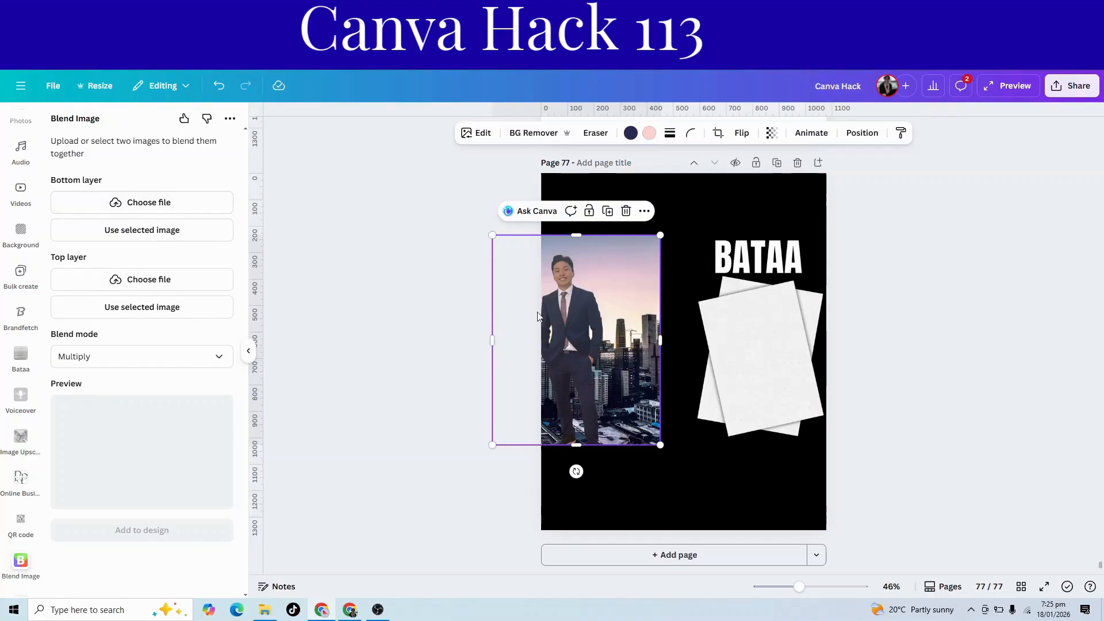
pyautogui.click(742, 346)
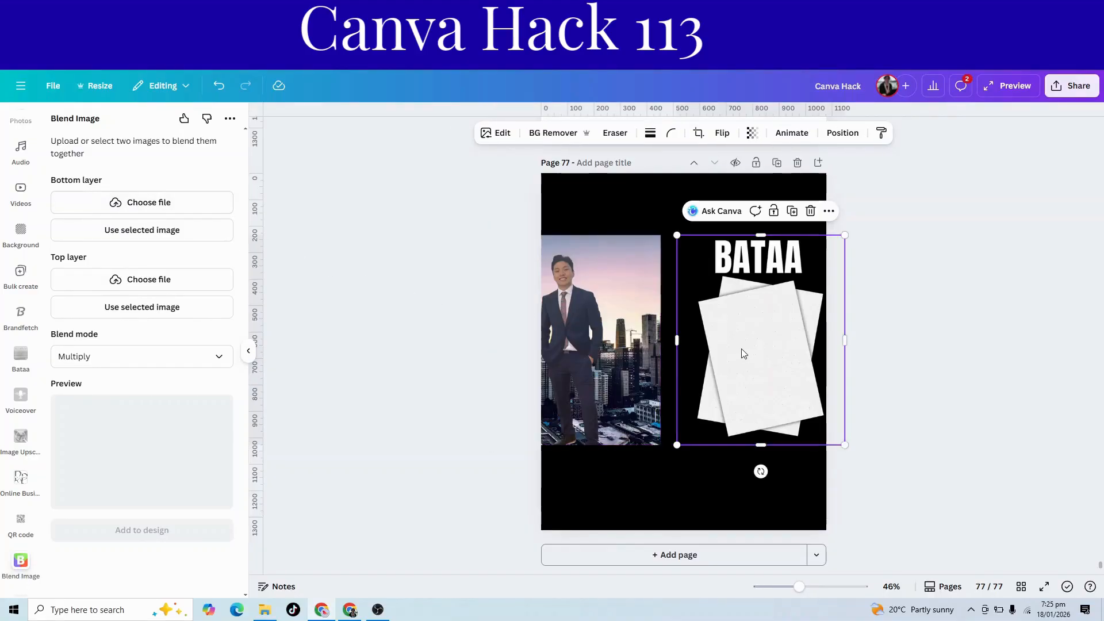
pyautogui.click(150, 231)
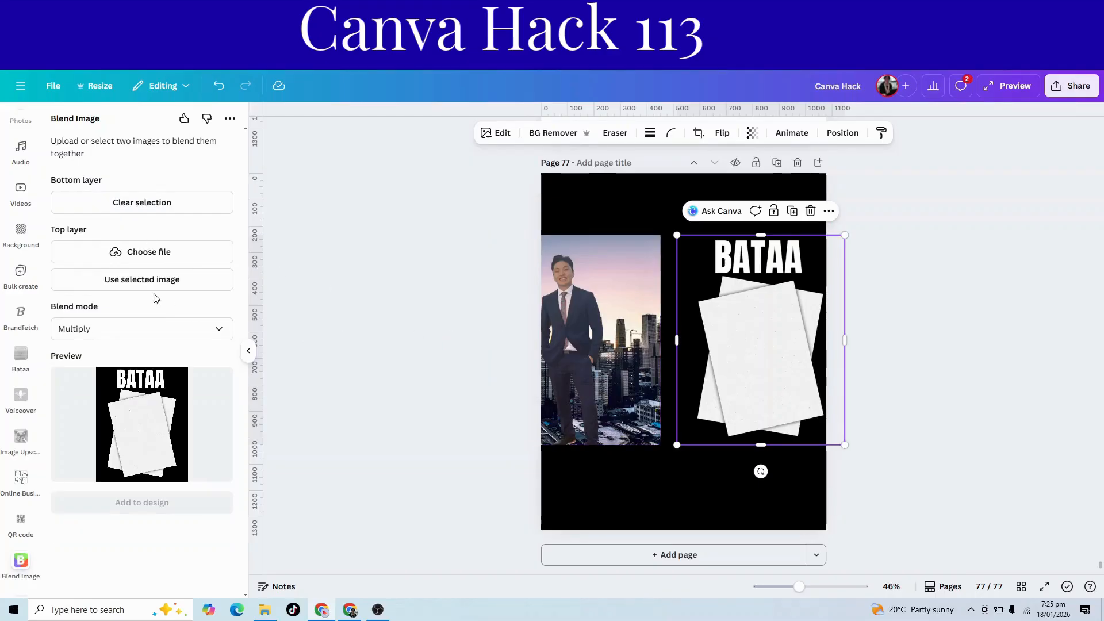
pyautogui.click(553, 379)
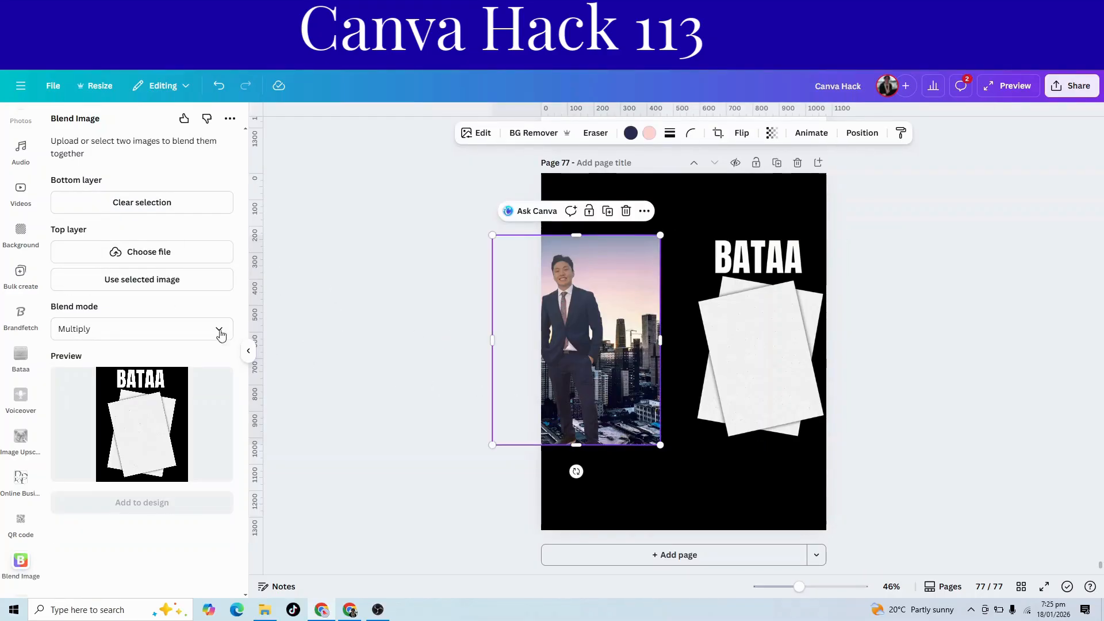
pyautogui.click(161, 281)
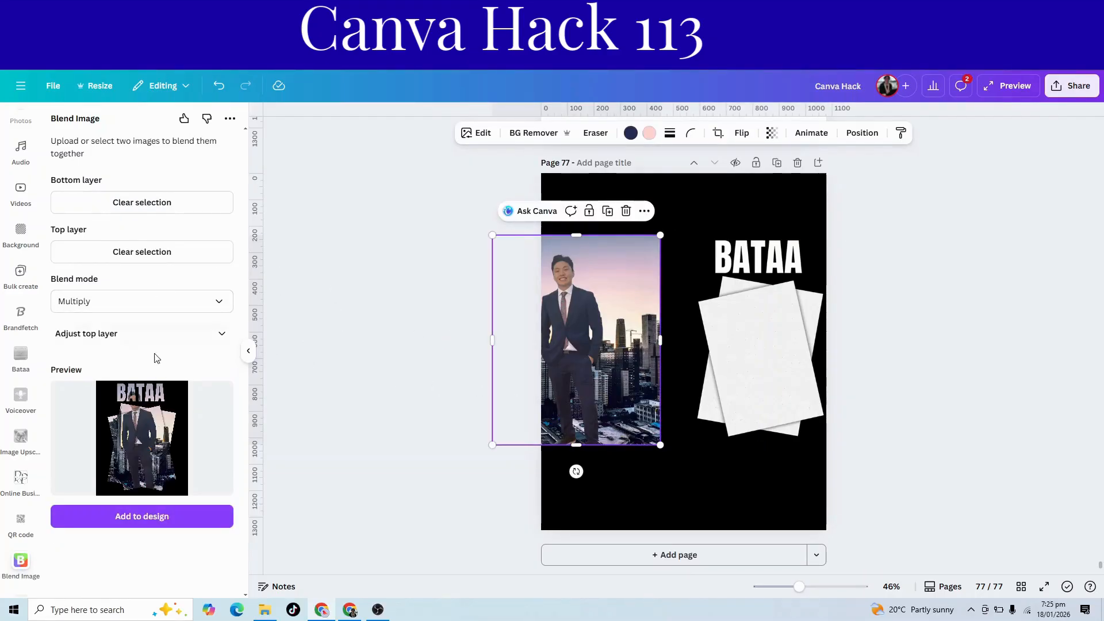
# Add the blended image to the design and enlarge it to fill the whole of page 77.
pyautogui.click(139, 517)
pyautogui.moveTo(713, 372); pyautogui.dragTo(626, 262)
pyautogui.moveTo(655, 316); pyautogui.dragTo(804, 553)
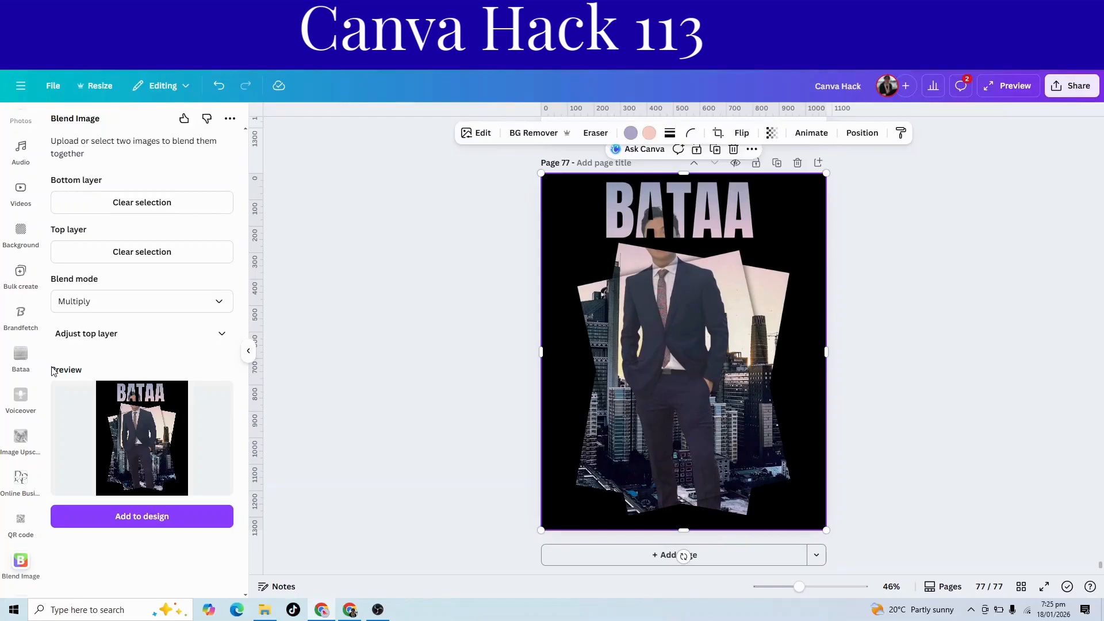
# Place the uploaded skyline photo again over the full page, aligned with the blend, and remove its background.
pyautogui.scroll(3, 12, 207)
pyautogui.scroll(5, 13, 207)
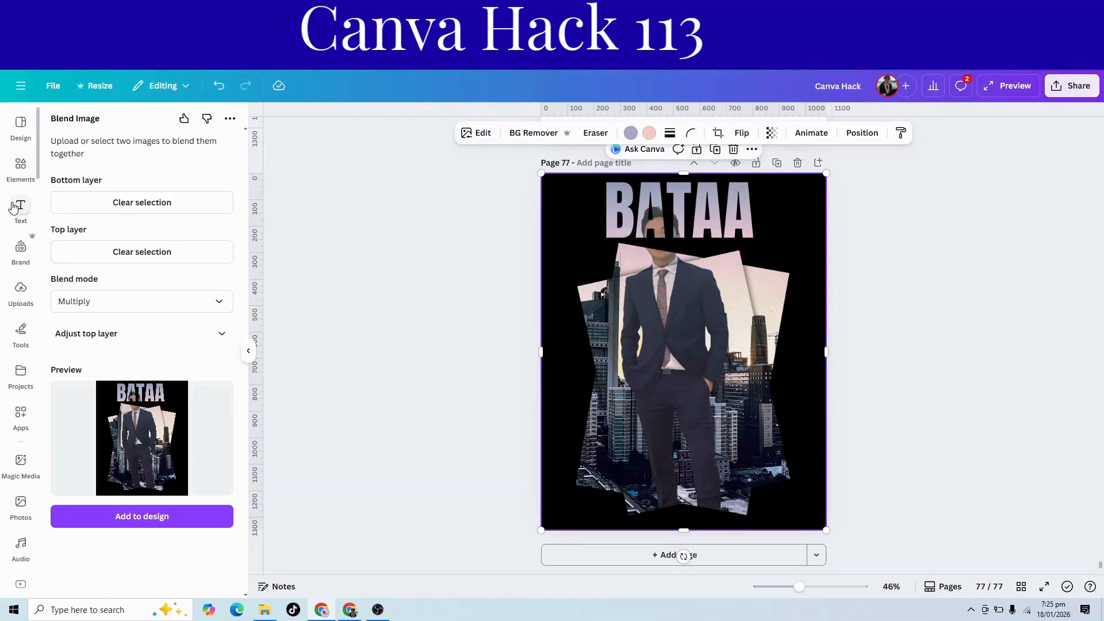
pyautogui.click(20, 295)
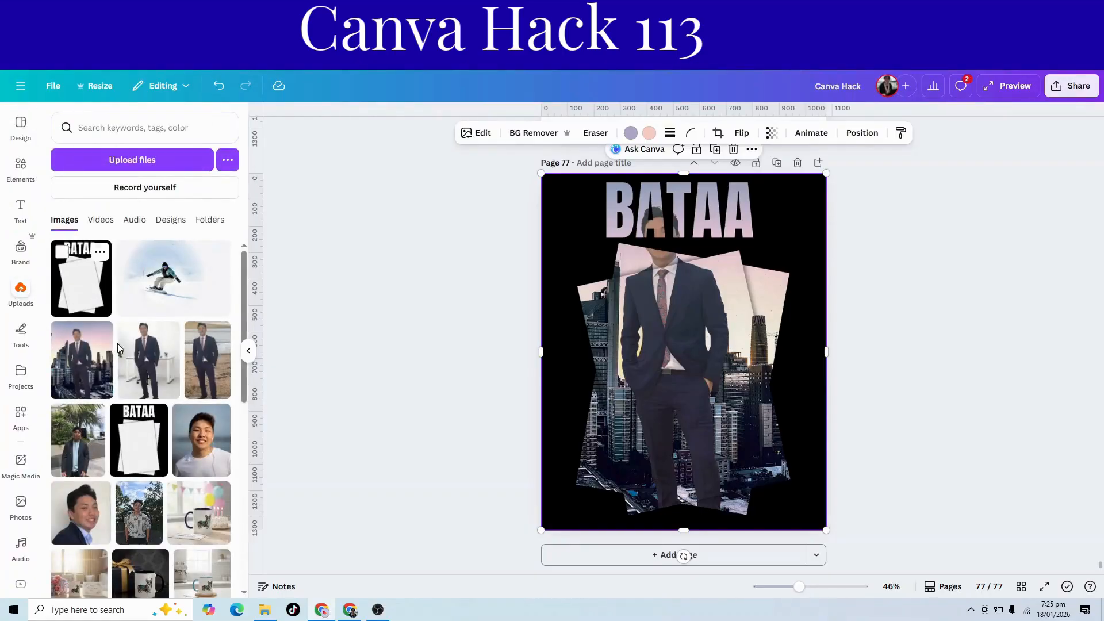
pyautogui.click(79, 360)
pyautogui.moveTo(667, 368); pyautogui.dragTo(609, 294)
pyautogui.moveTo(709, 383); pyautogui.dragTo(799, 553)
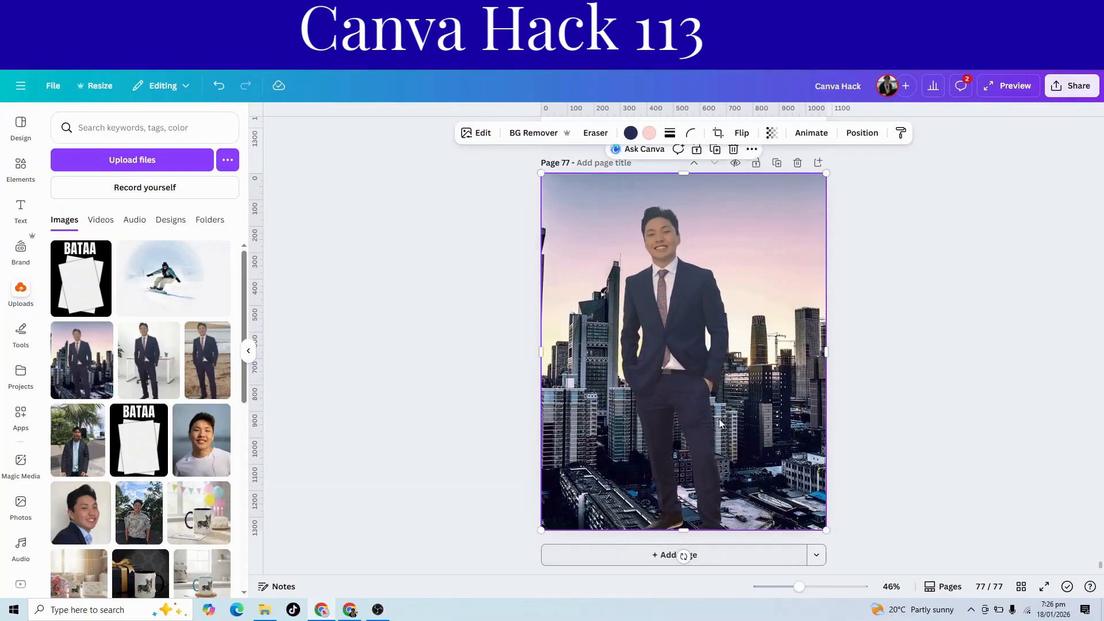
pyautogui.click(524, 133)
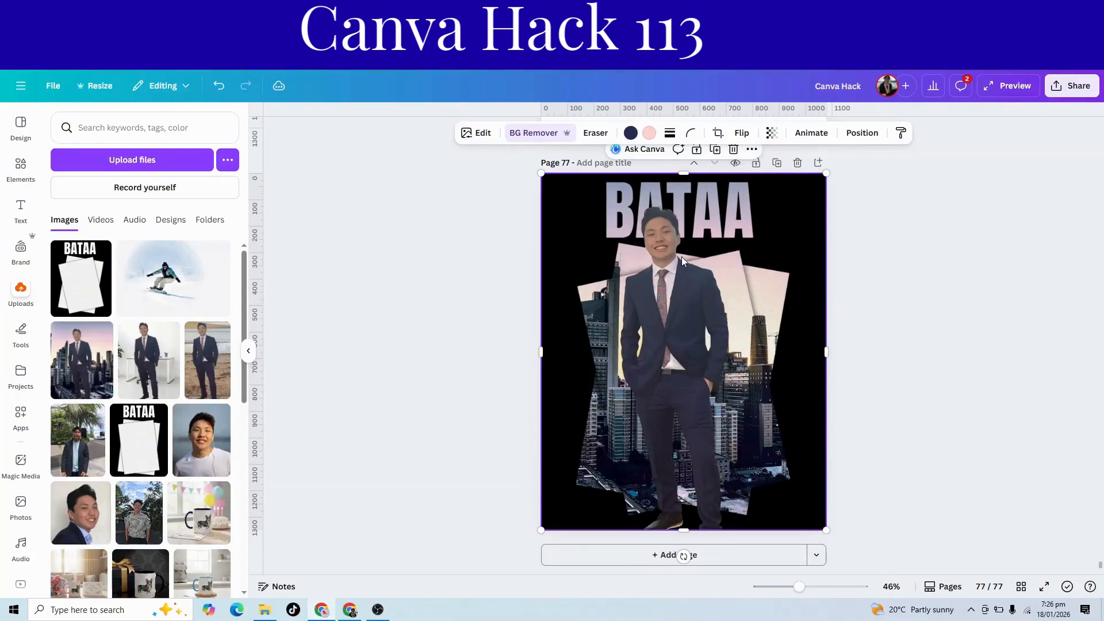
pyautogui.click(885, 437)
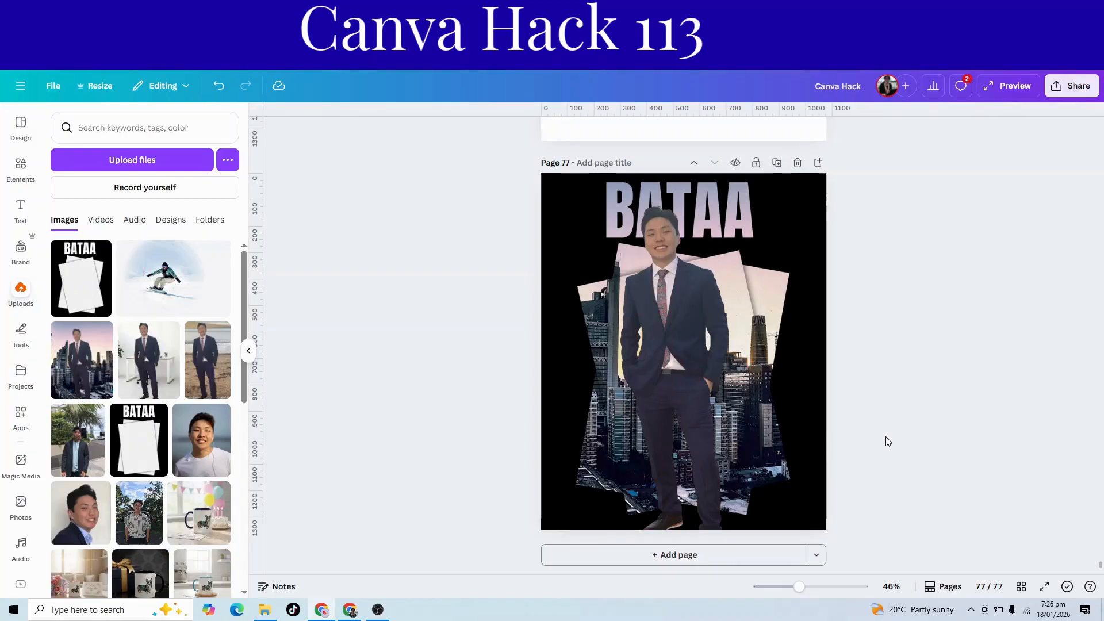
# Add a new page after page 77 and remove its black background.
pyautogui.scroll(10, 885, 436)
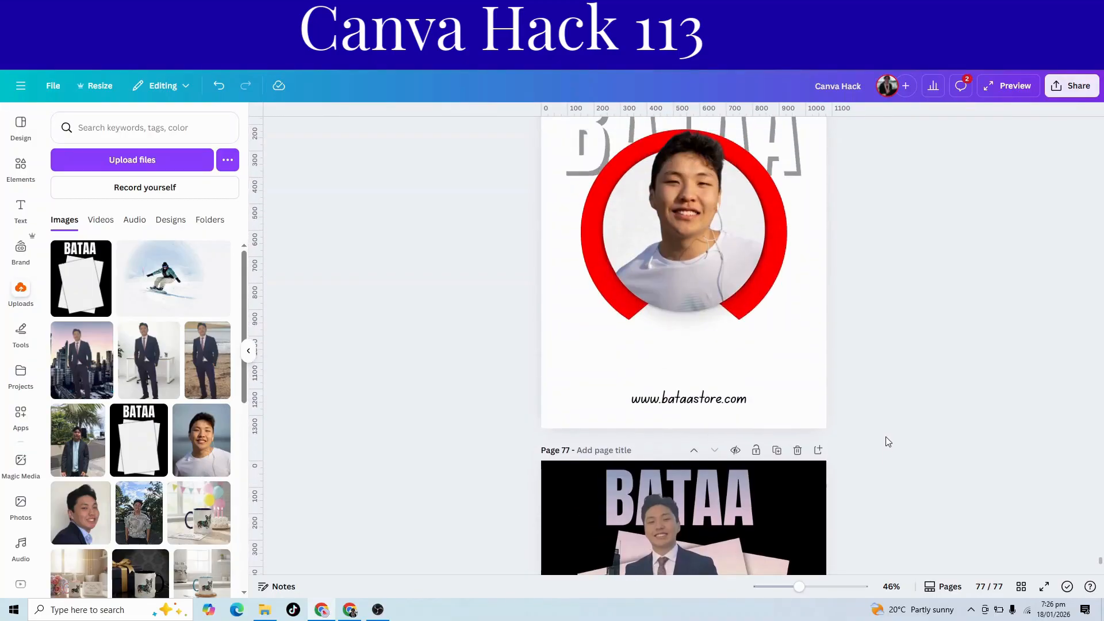
pyautogui.scroll(3, 885, 441)
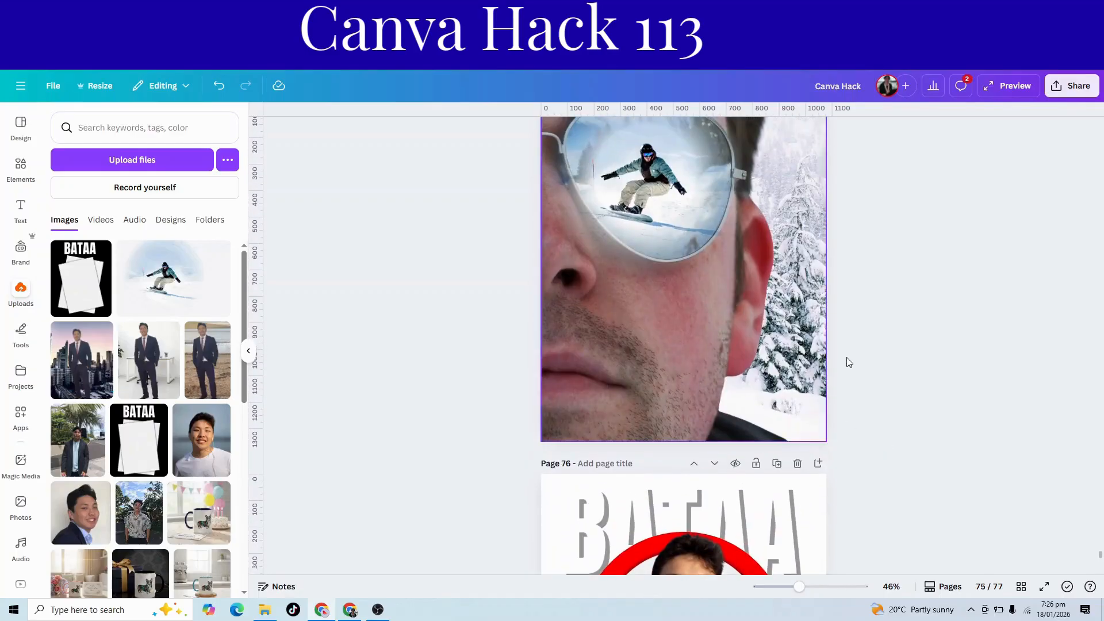
pyautogui.scroll(-12, 860, 369)
pyautogui.click(629, 561)
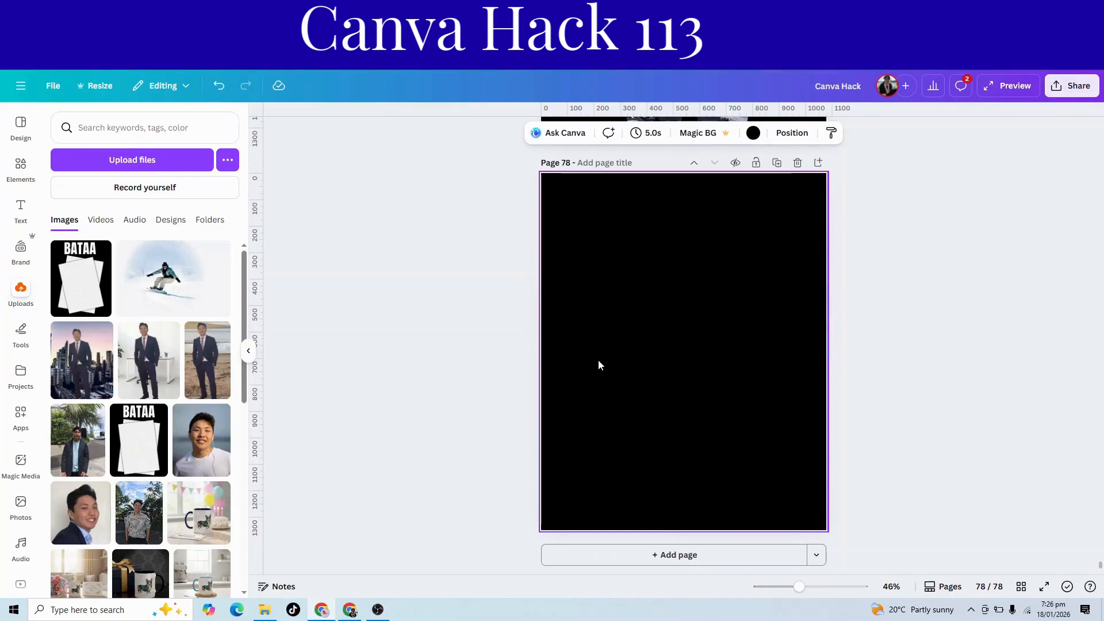
pyautogui.press('Delete')
# Search the stock photos for WINTER and set the snowy road with fir trees as the background of page 78.
pyautogui.click(23, 503)
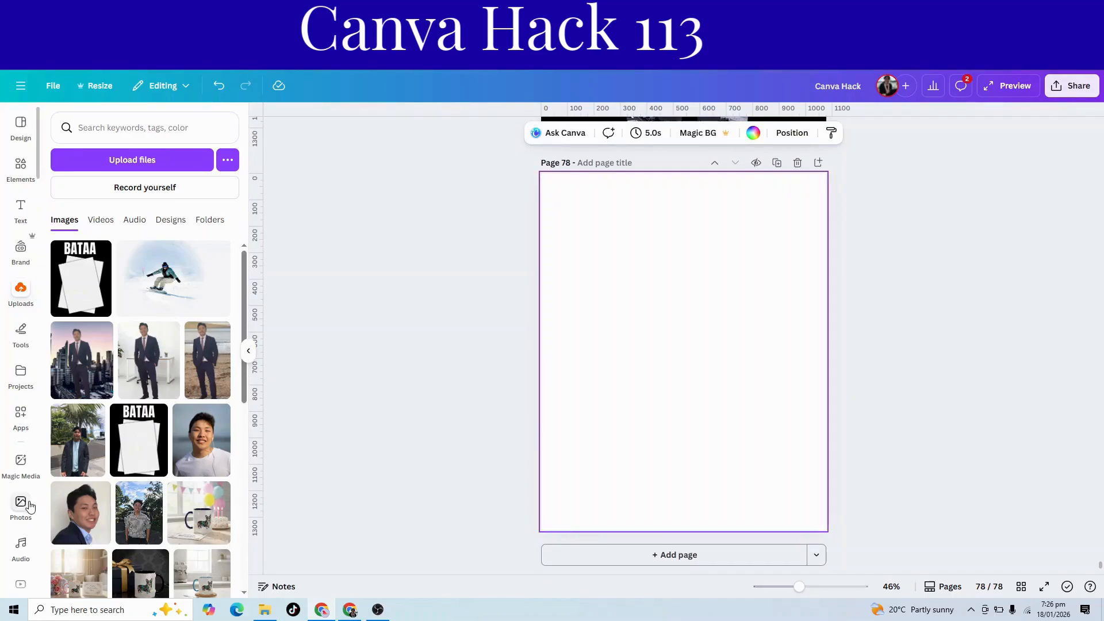
pyautogui.click(111, 125)
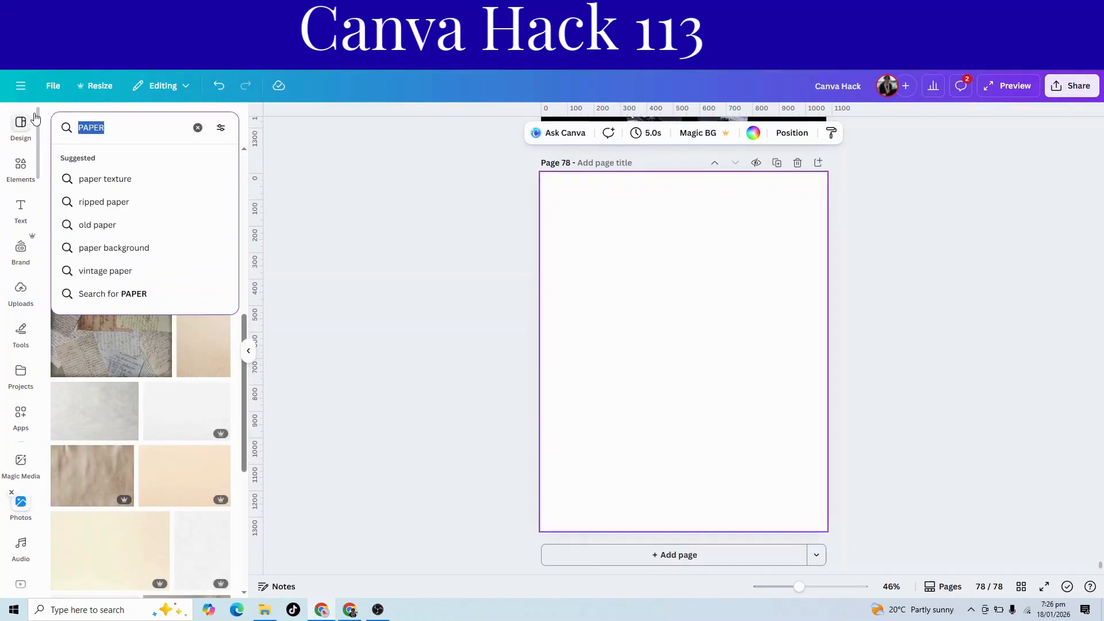
pyautogui.write('WINTER')
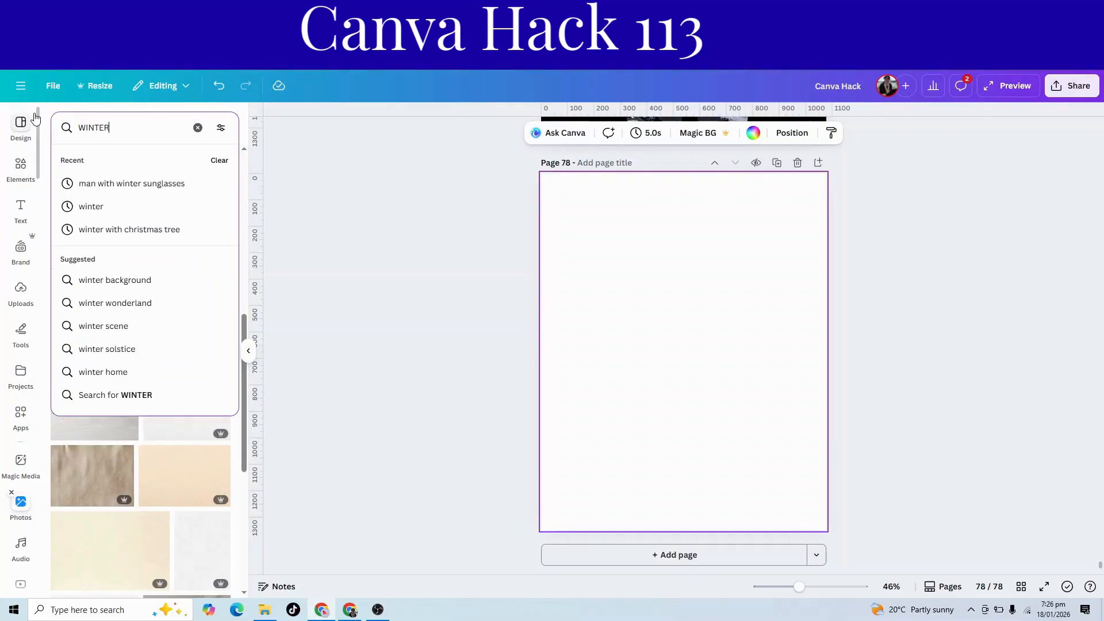
pyautogui.press('Return')
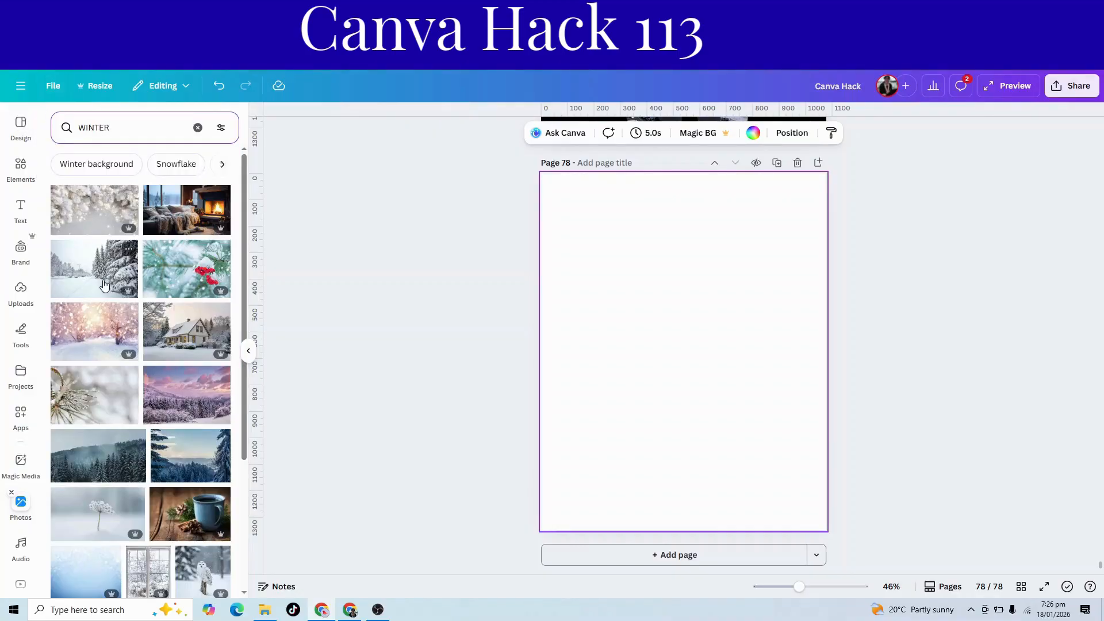
pyautogui.click(102, 284)
pyautogui.rightClick(718, 377)
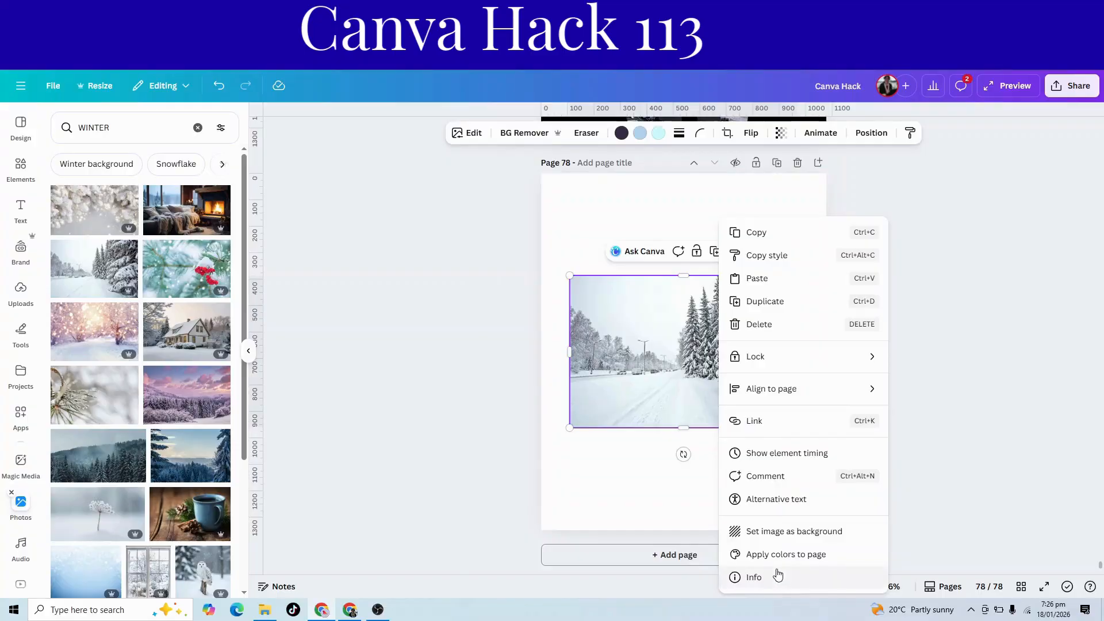
pyautogui.click(769, 531)
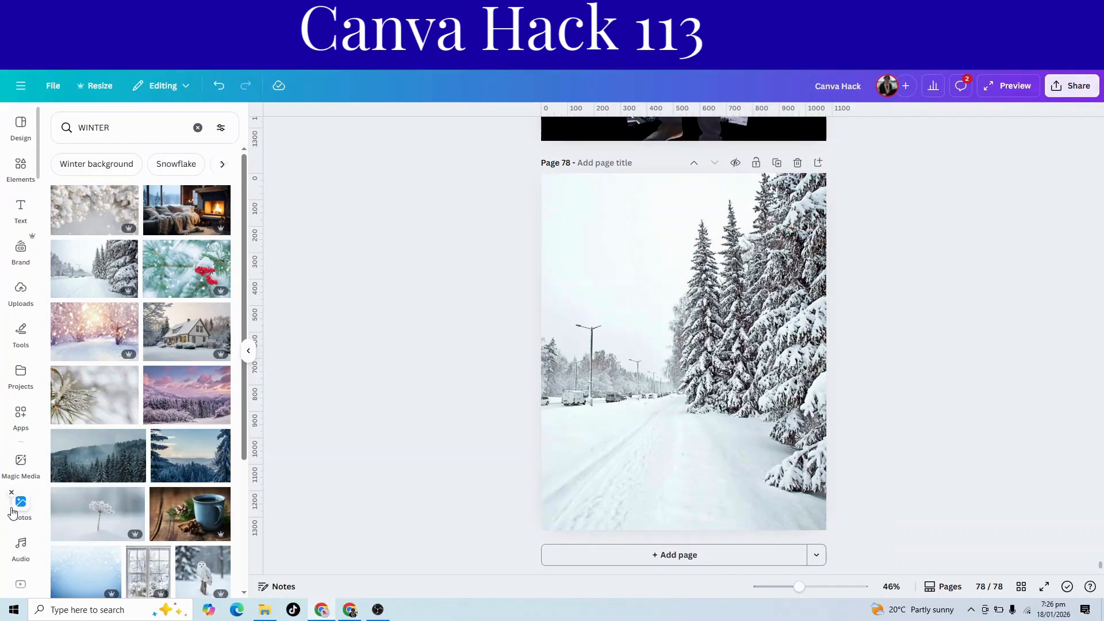
# Search the stock photos for a man with winter sunglasses and add the close-up of the face in mirrored aviators.
pyautogui.click(197, 127)
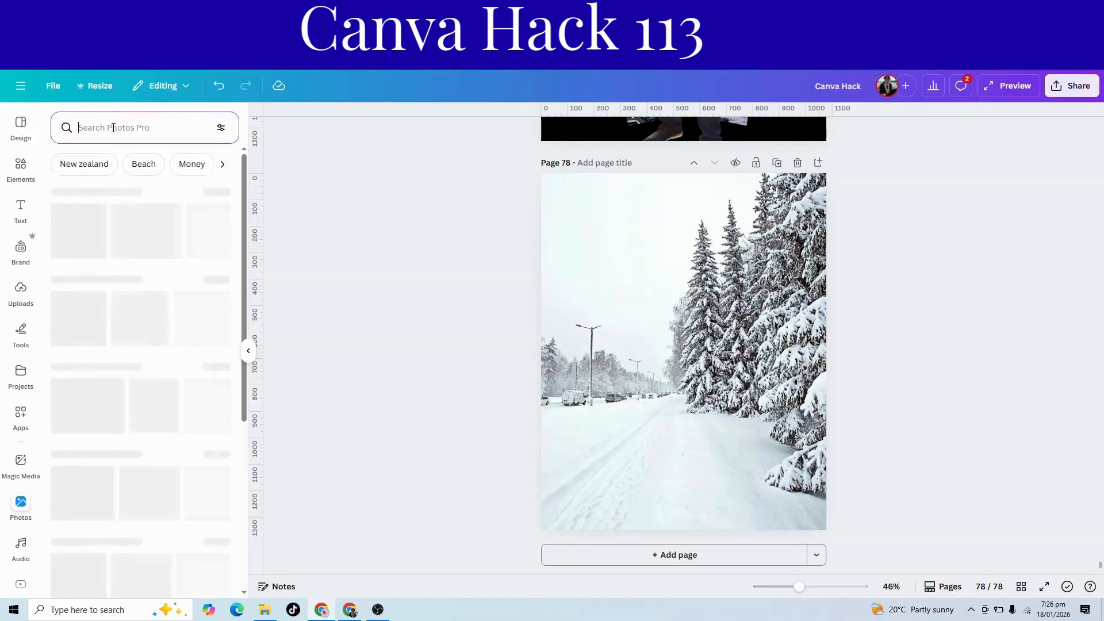
pyautogui.write('A MAN ')
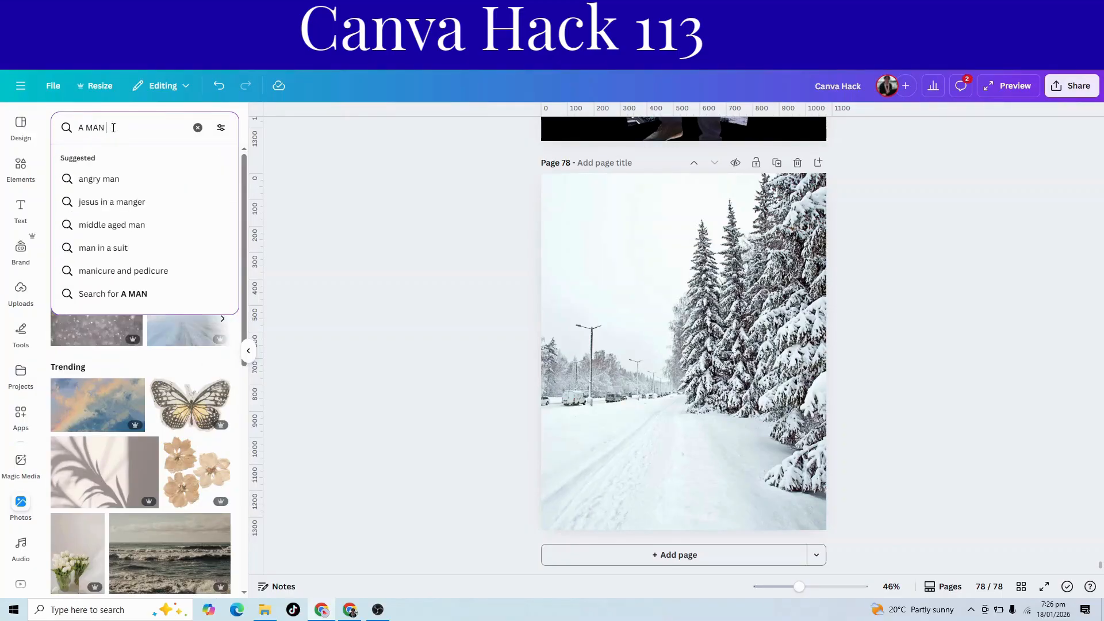
pyautogui.write('WITH WINTER SUN')
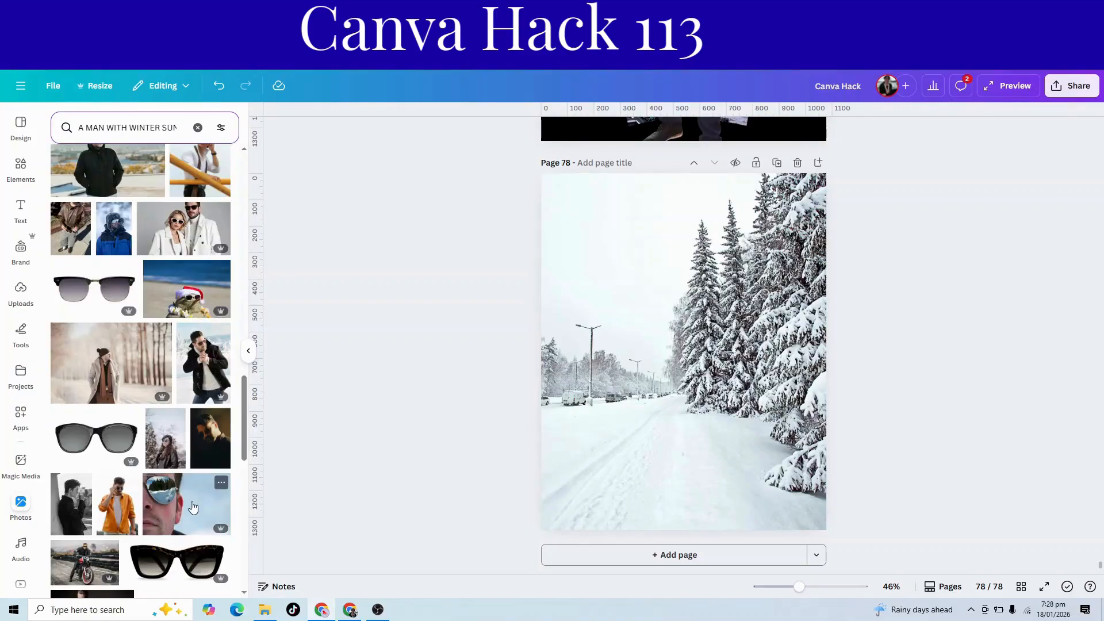
pyautogui.click(191, 505)
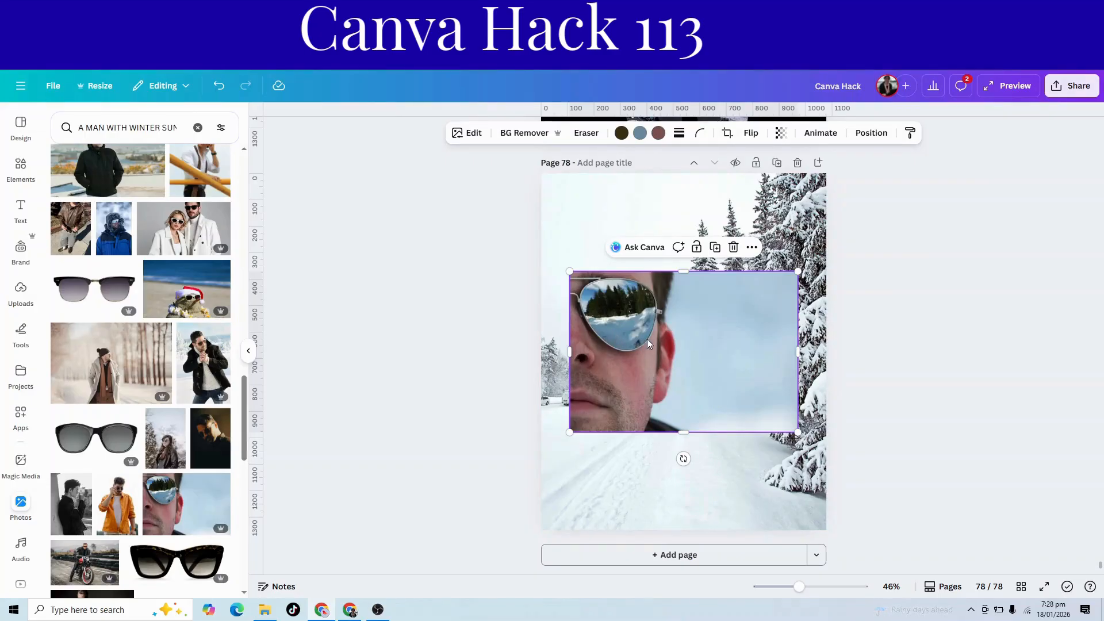
# Enlarge the aviator close-up to the page's full height, remove its background, and crop the empty area beside the face.
pyautogui.moveTo(692, 362); pyautogui.dragTo(665, 261)
pyautogui.moveTo(769, 334); pyautogui.dragTo(1043, 473)
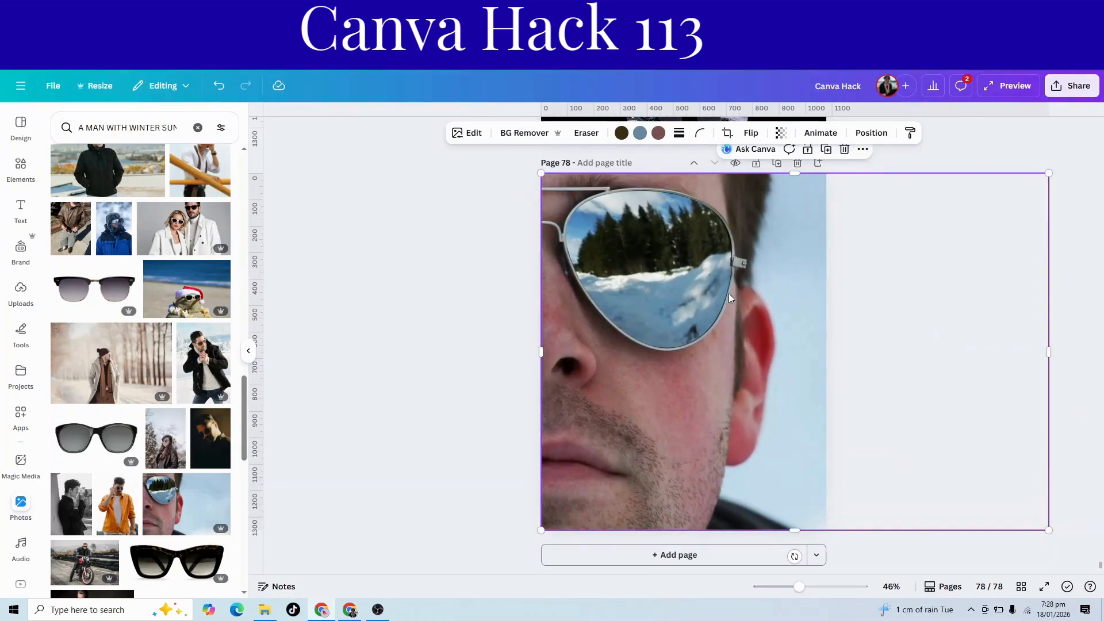
pyautogui.click(534, 134)
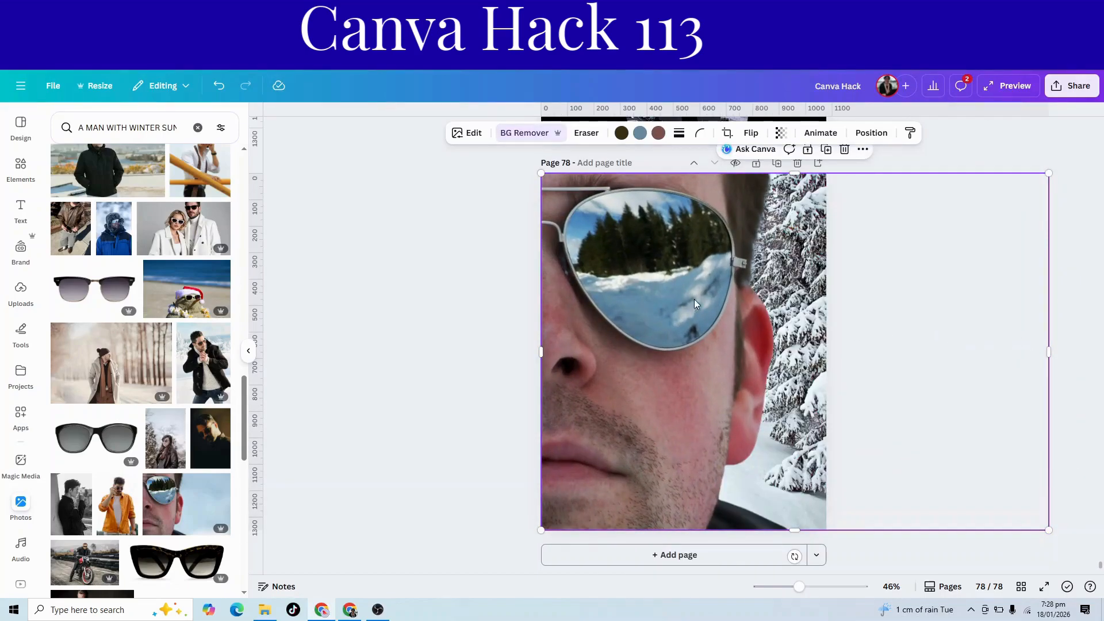
pyautogui.moveTo(1049, 352); pyautogui.dragTo(909, 352)
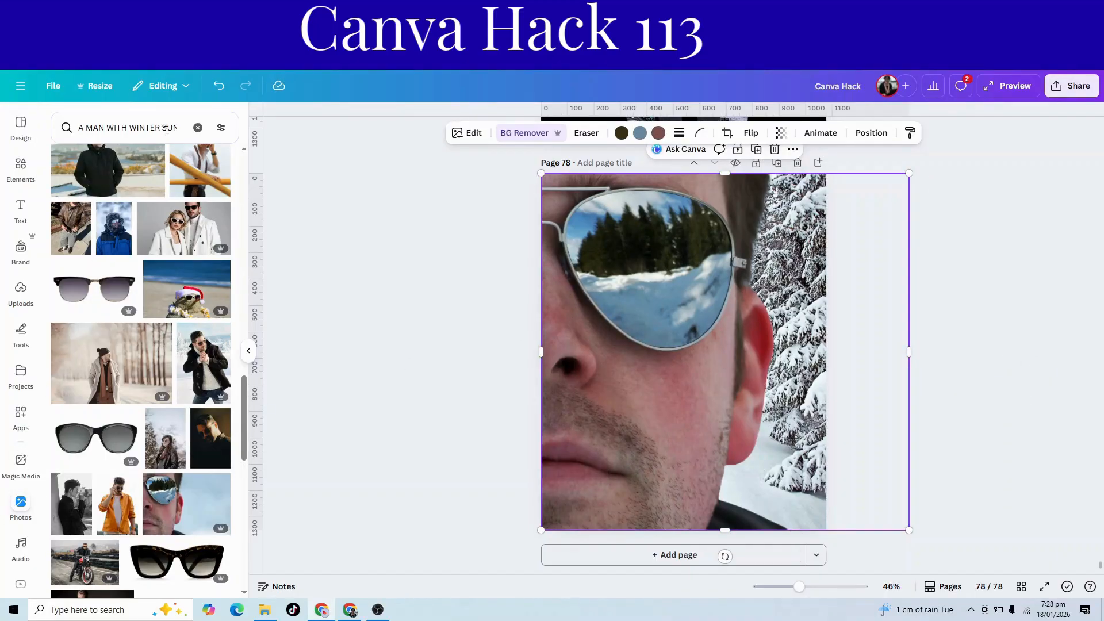
# Search the stock photos for SNOWBOAEDING and add the crouching snowboarder against a blue sky to page 78.
pyautogui.click(197, 127)
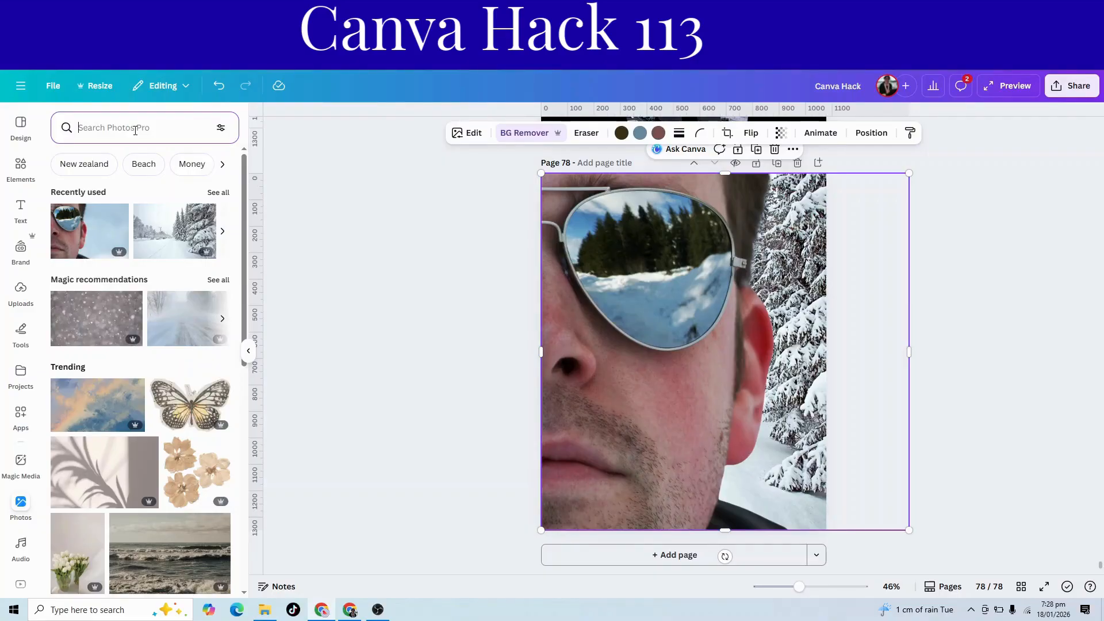
pyautogui.write('SNOWBOAEDING')
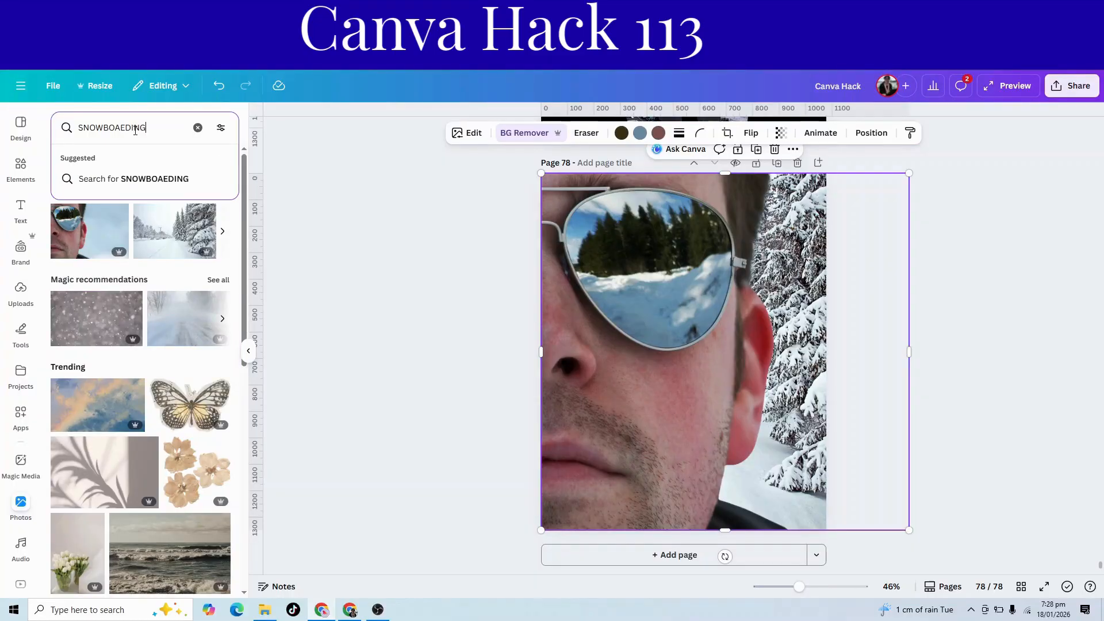
pyautogui.press('Return')
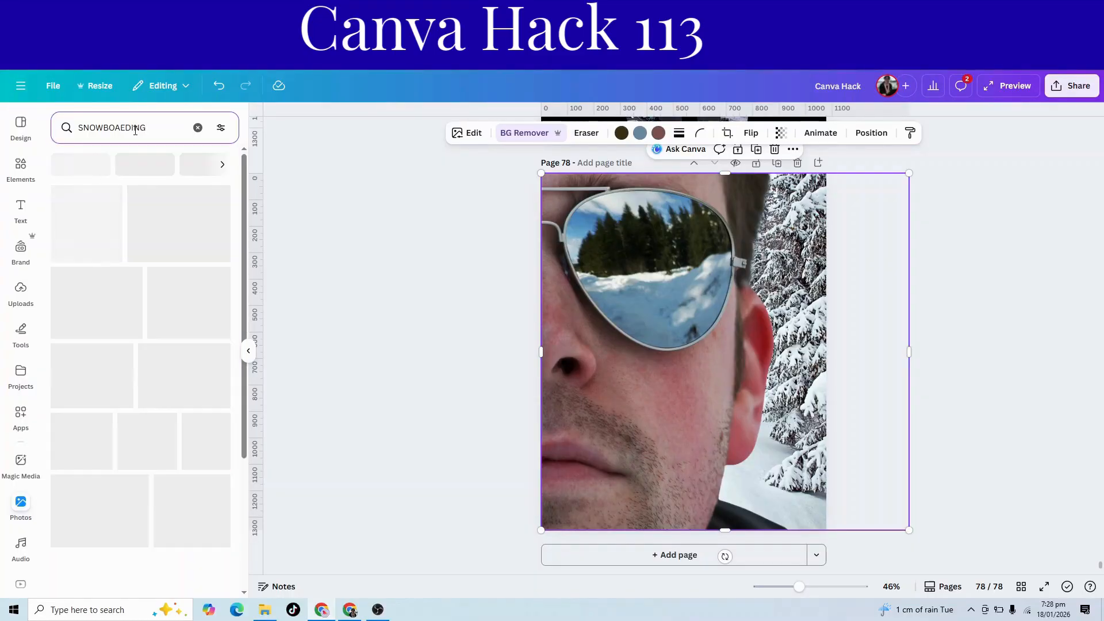
pyautogui.click(94, 248)
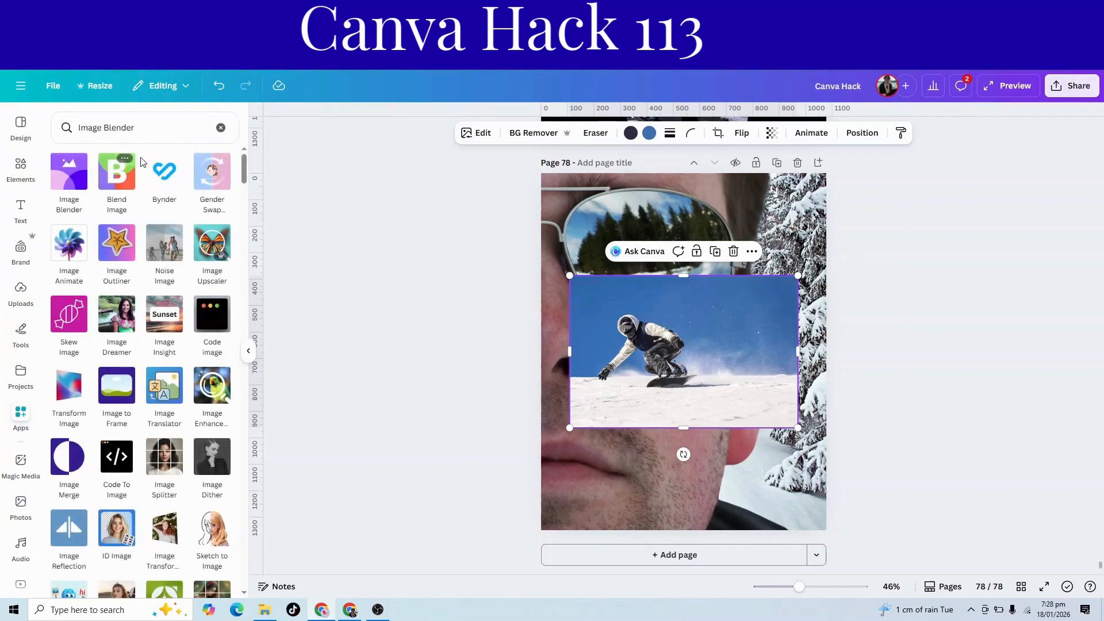
# Fade the snowboarder photo's edges with Image Blender's Radial tool centred on the rider, save it, and move it over the sunglasses lens.
pyautogui.click(66, 170)
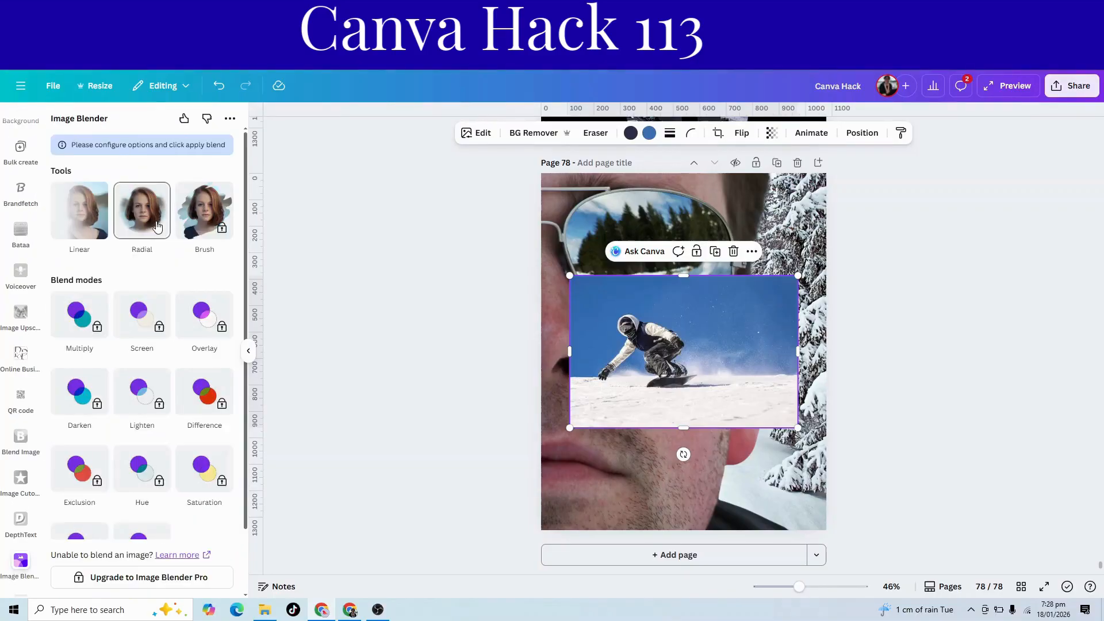
pyautogui.click(143, 227)
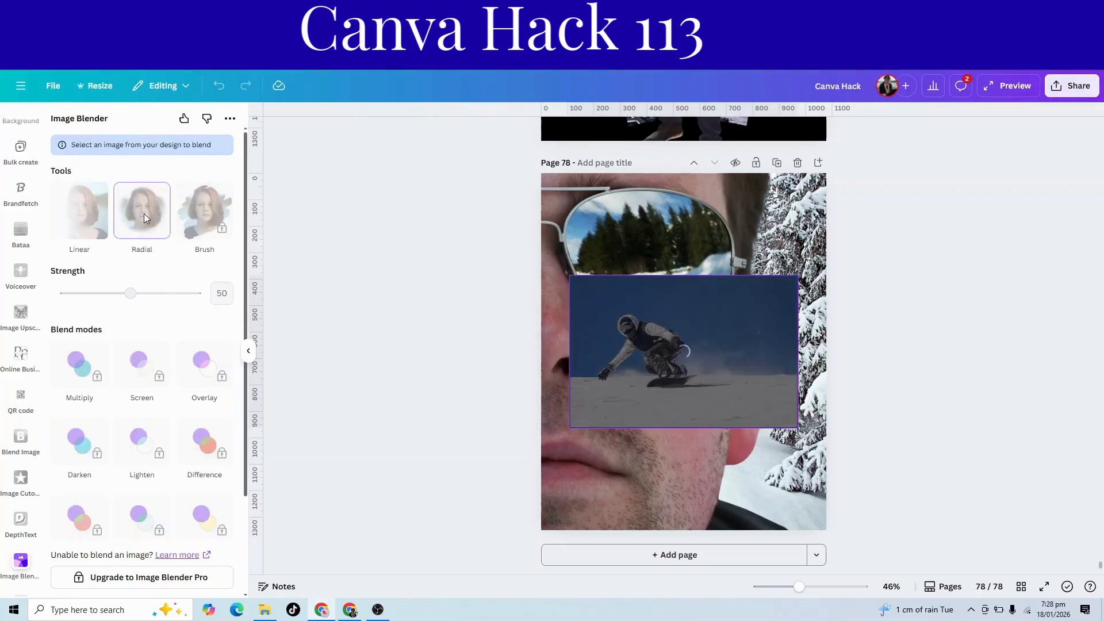
pyautogui.moveTo(682, 352)
pyautogui.mouseDown()
pyautogui.moveTo(668, 354)
pyautogui.moveTo(718, 363)
pyautogui.moveTo(699, 361)
pyautogui.mouseUp()
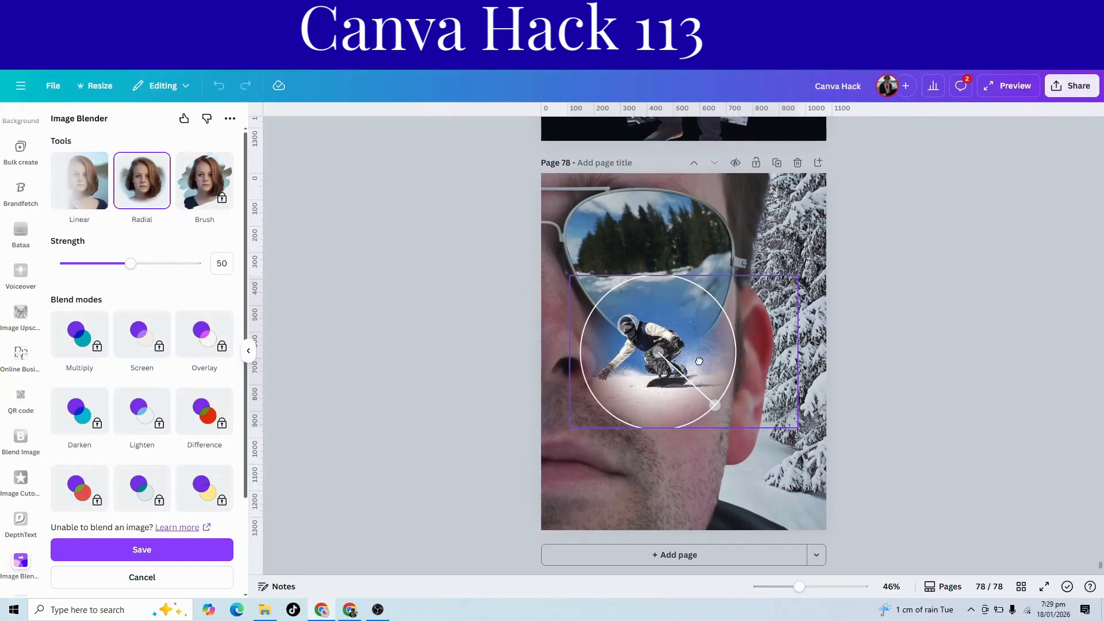
pyautogui.moveTo(662, 355); pyautogui.dragTo(650, 348)
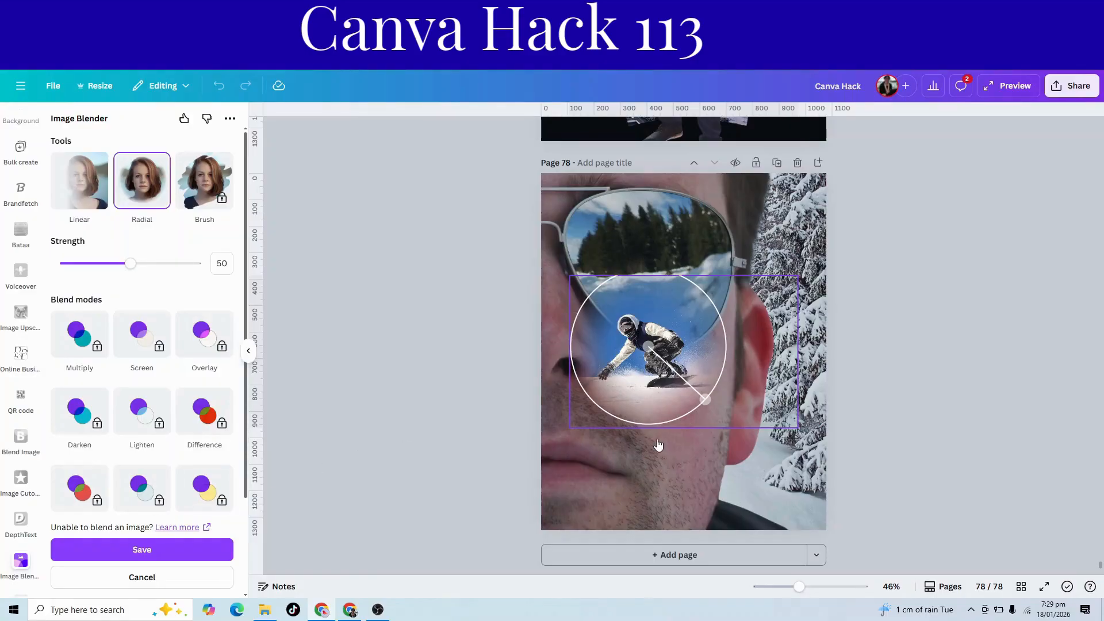
pyautogui.moveTo(705, 400)
pyautogui.mouseDown()
pyautogui.moveTo(694, 395)
pyautogui.moveTo(703, 402)
pyautogui.mouseUp()
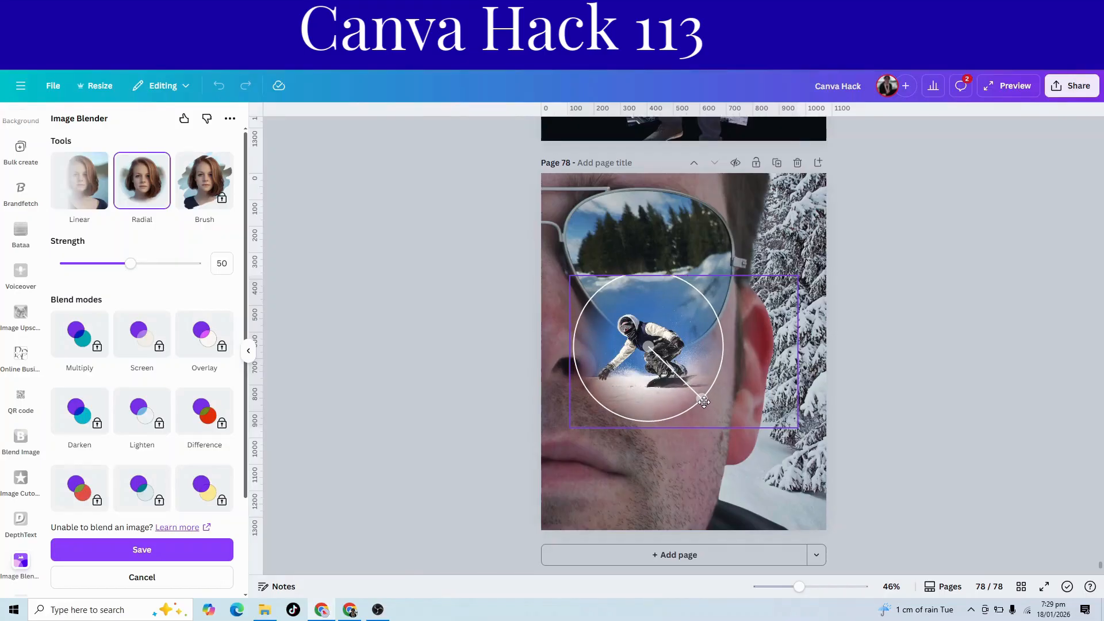
pyautogui.click(105, 551)
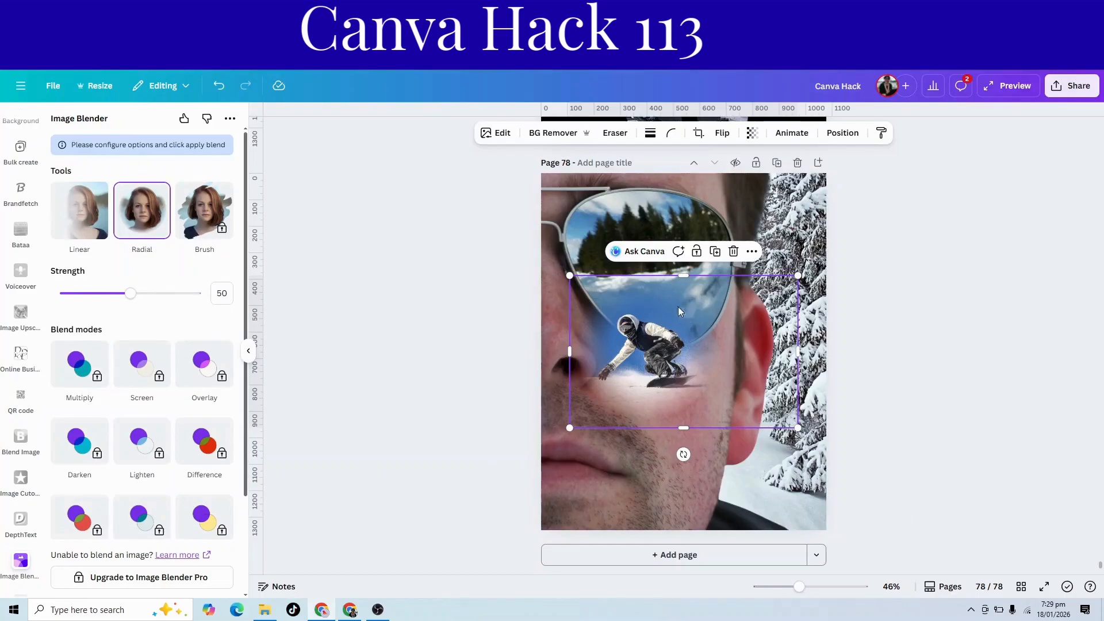
pyautogui.moveTo(654, 388); pyautogui.dragTo(655, 305)
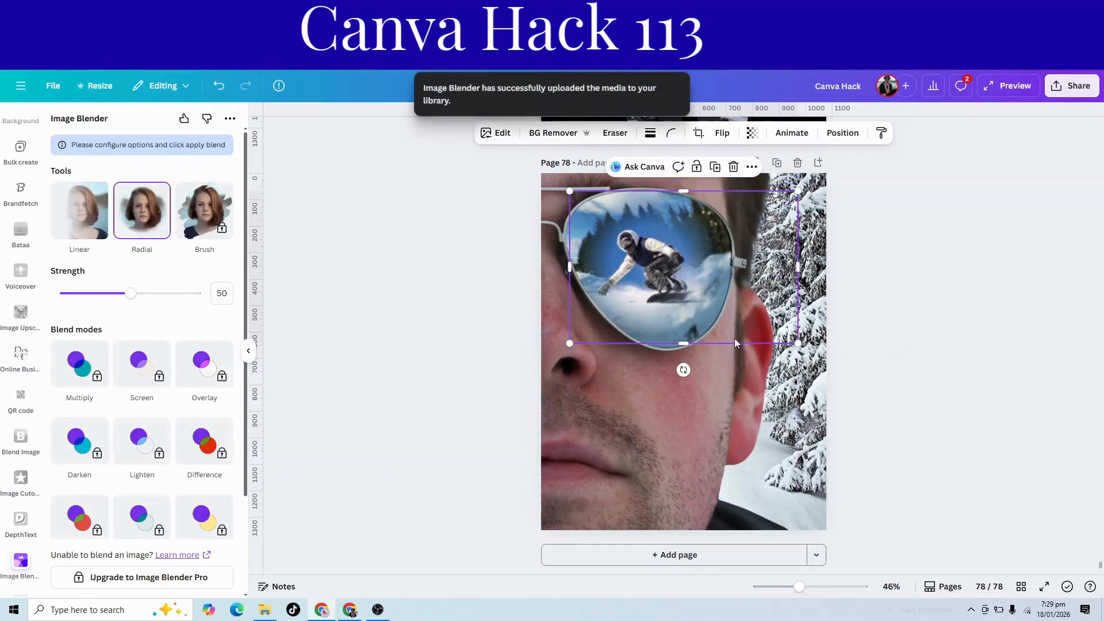
pyautogui.click(934, 412)
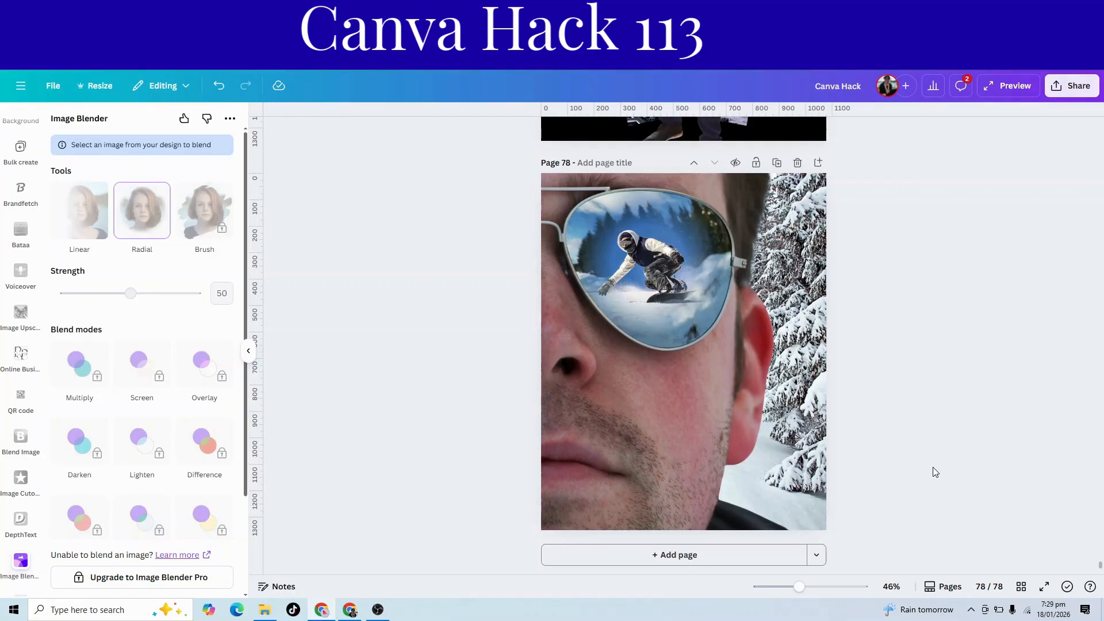
pyautogui.scroll(8, 935, 471)
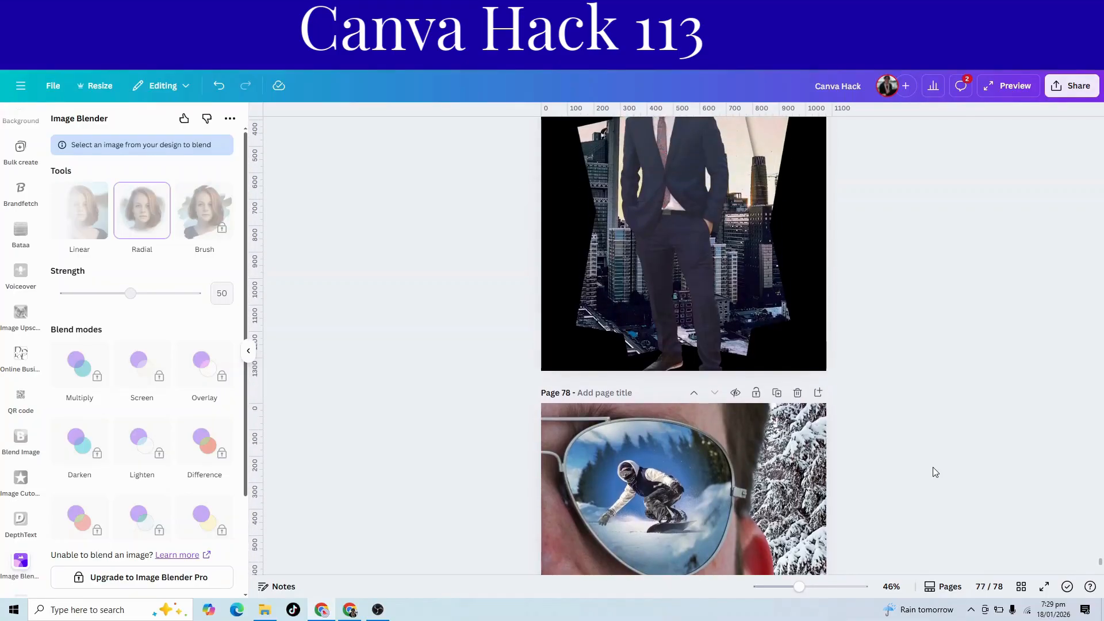
pyautogui.scroll(5, 934, 468)
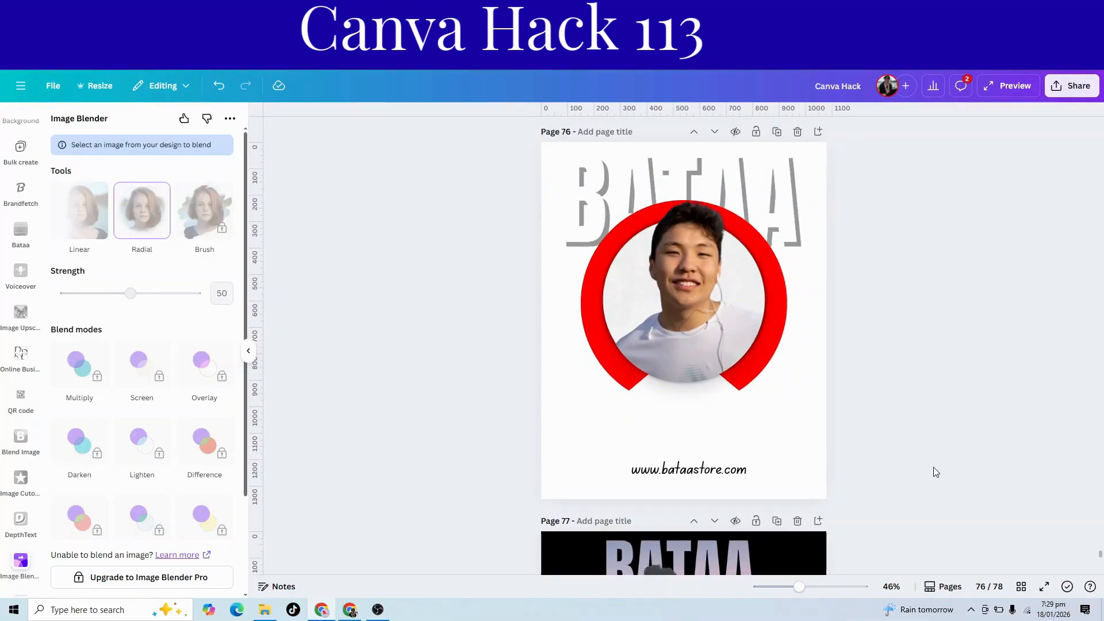
pyautogui.scroll(-6, 934, 468)
pyautogui.scroll(-1, 933, 467)
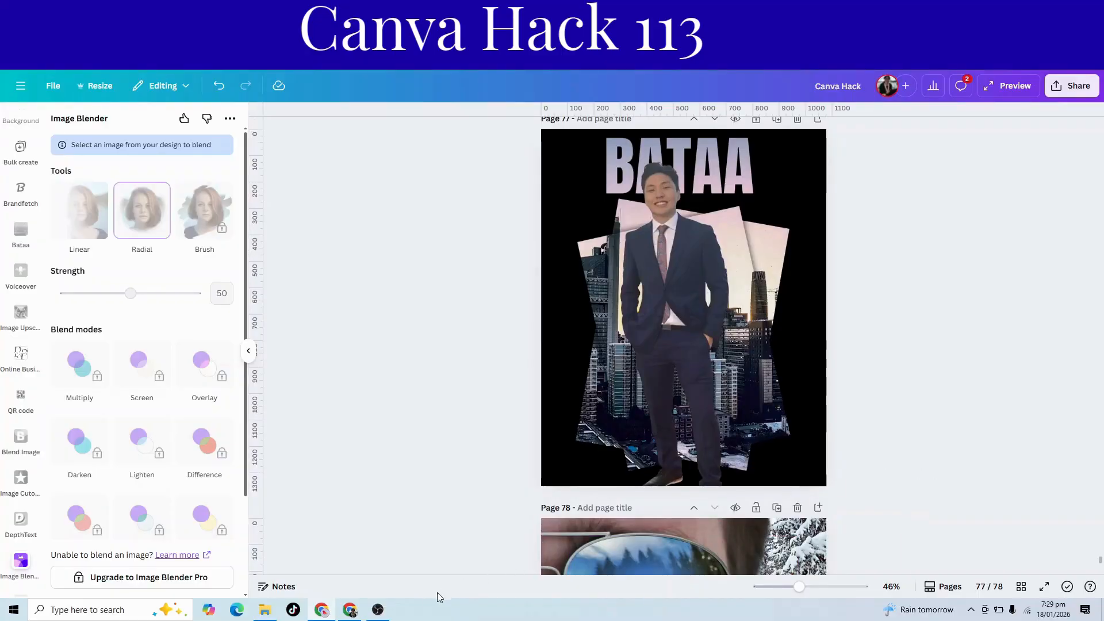